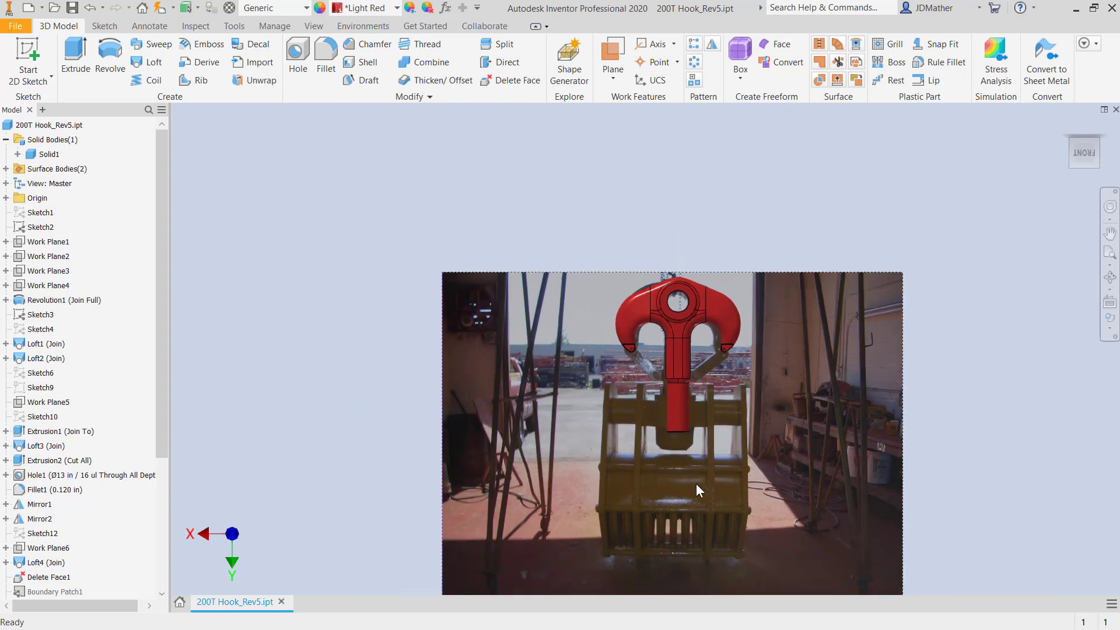
Roll the part history back by moving the End of Part marker to directly after Chamfer3, above Sketch20.
scroll(705, 519, down, 4)
scroll(560, 517, up, 1)
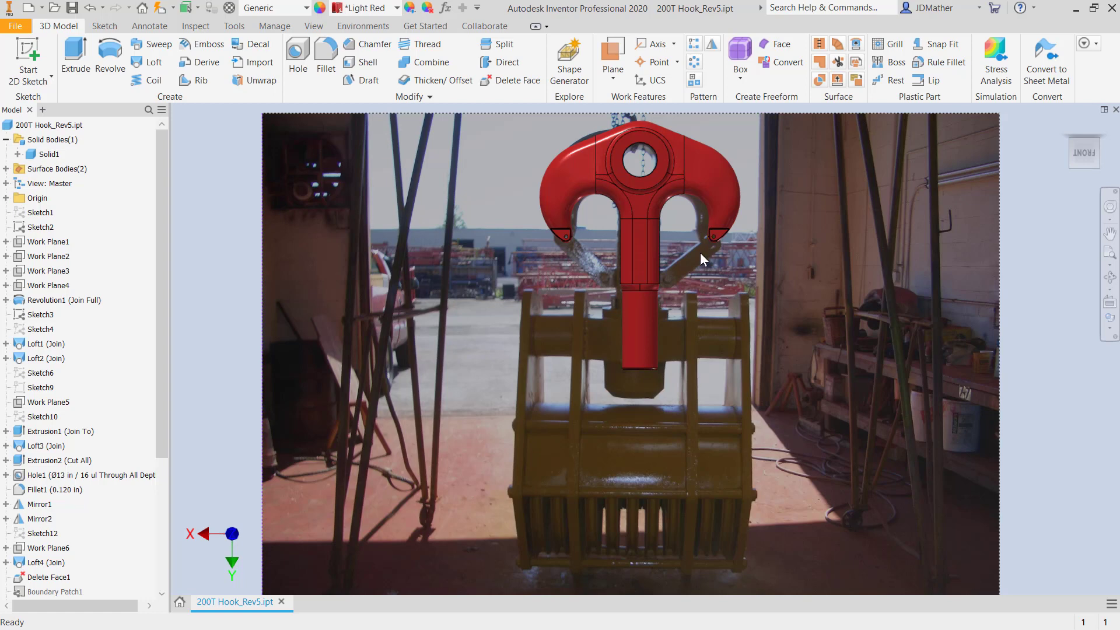
key(F6)
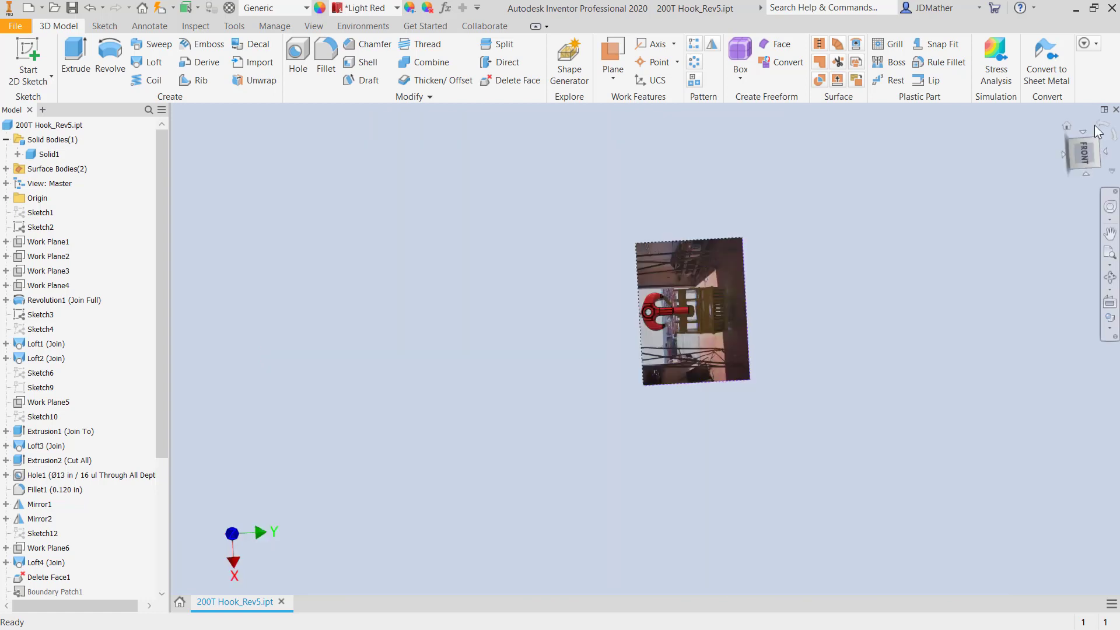
scroll(646, 336, down, 6)
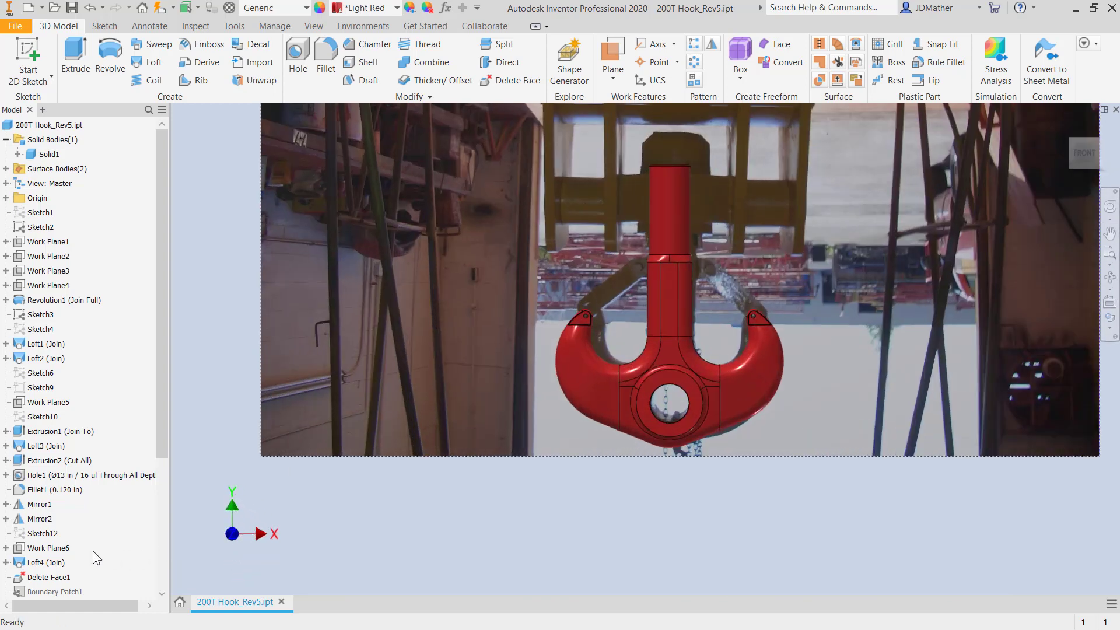
scroll(146, 527, down, 5)
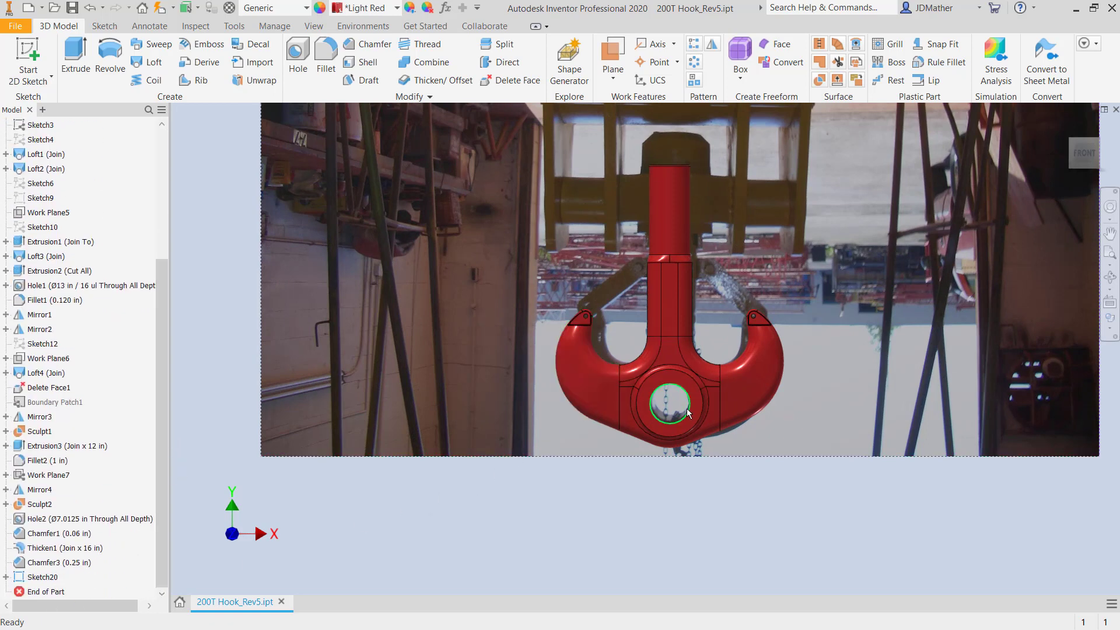
drag(56, 596, 49, 574)
scroll(736, 291, up, 3)
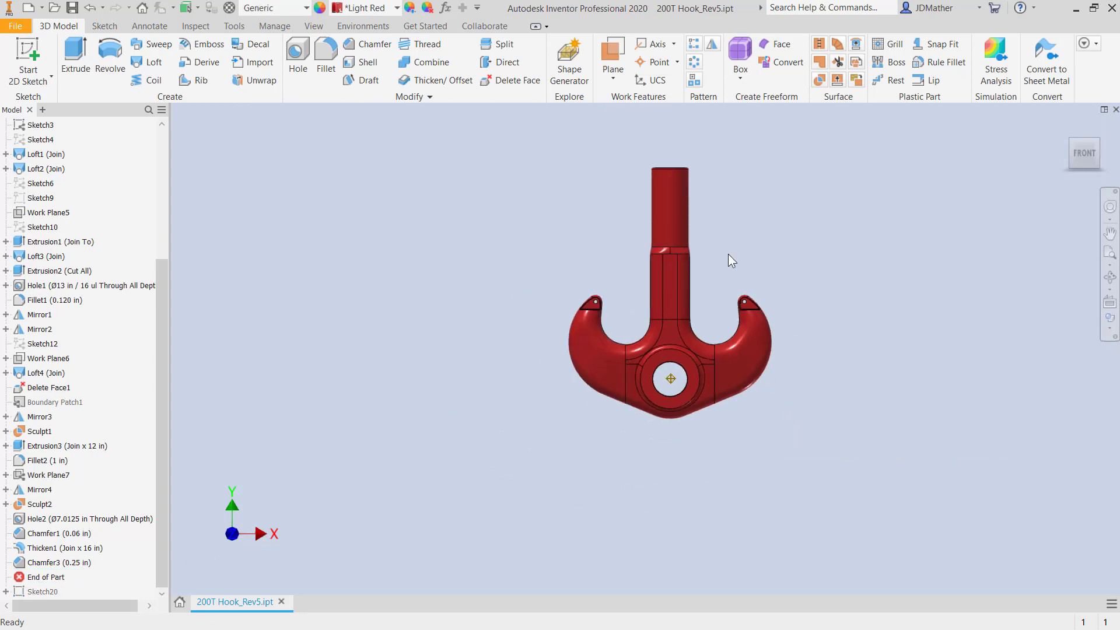
scroll(728, 254, down, 2)
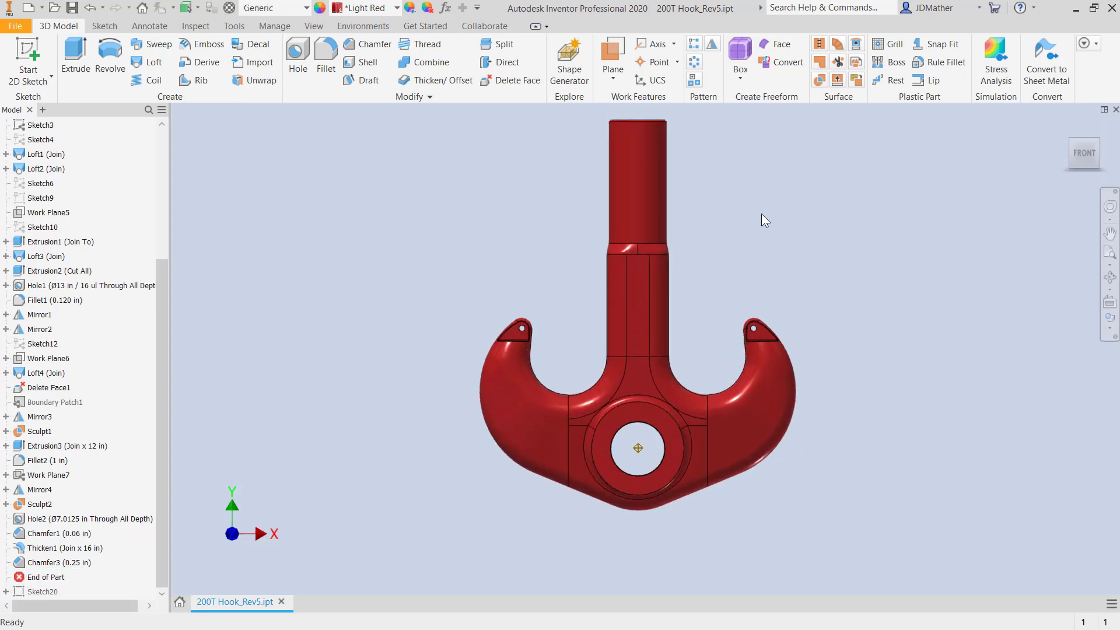
Change the hook's appearance to Gray from the Inventor Material Library.
click(396, 9)
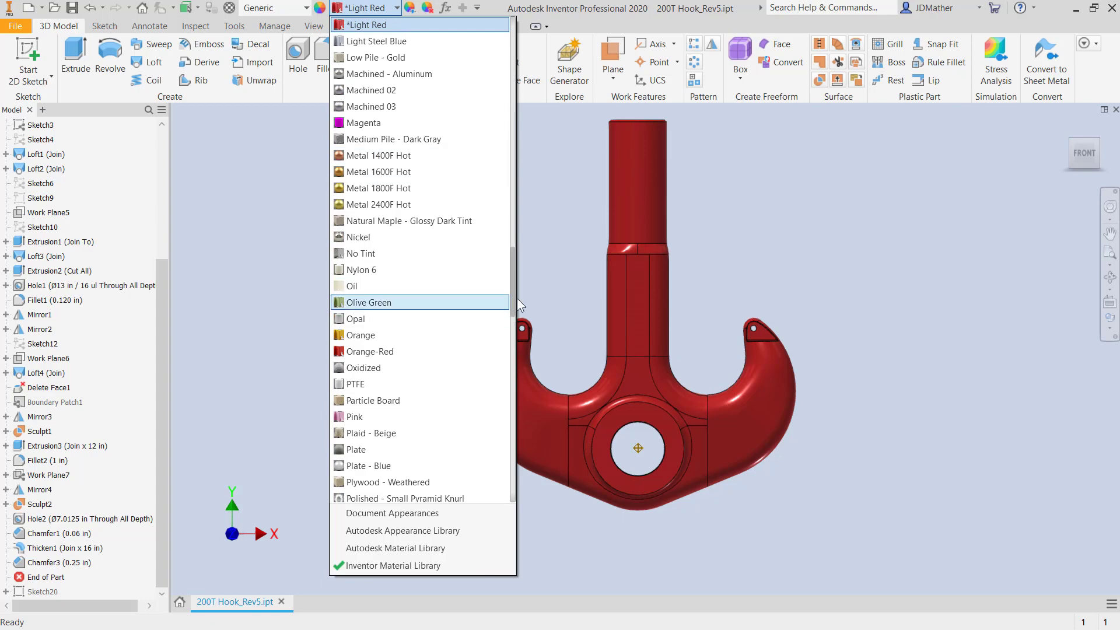
drag(510, 297, 503, 199)
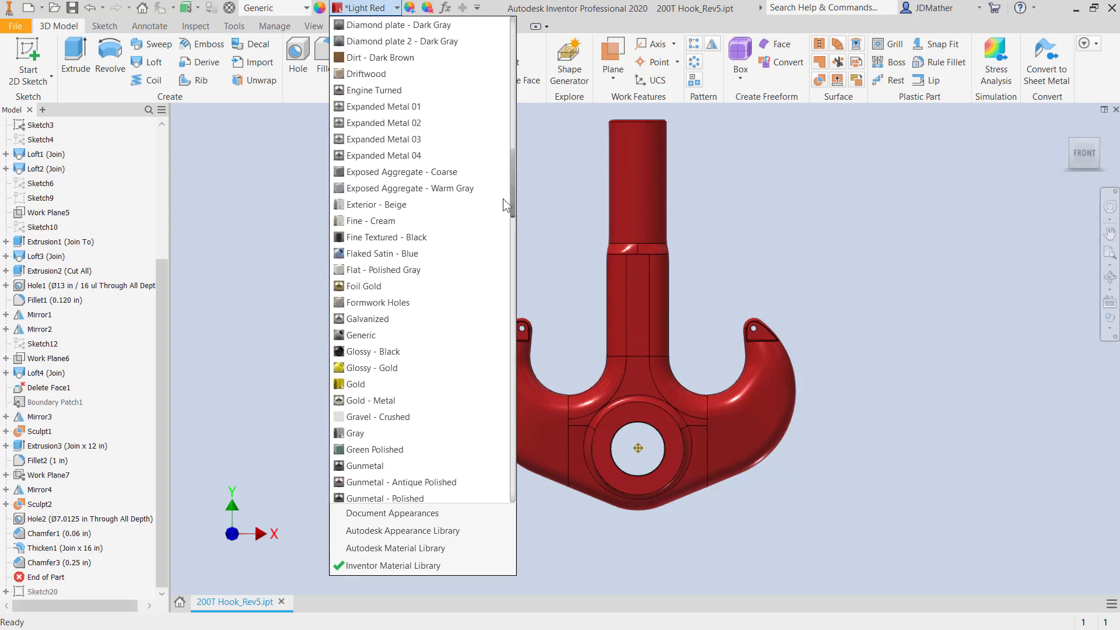
click(349, 433)
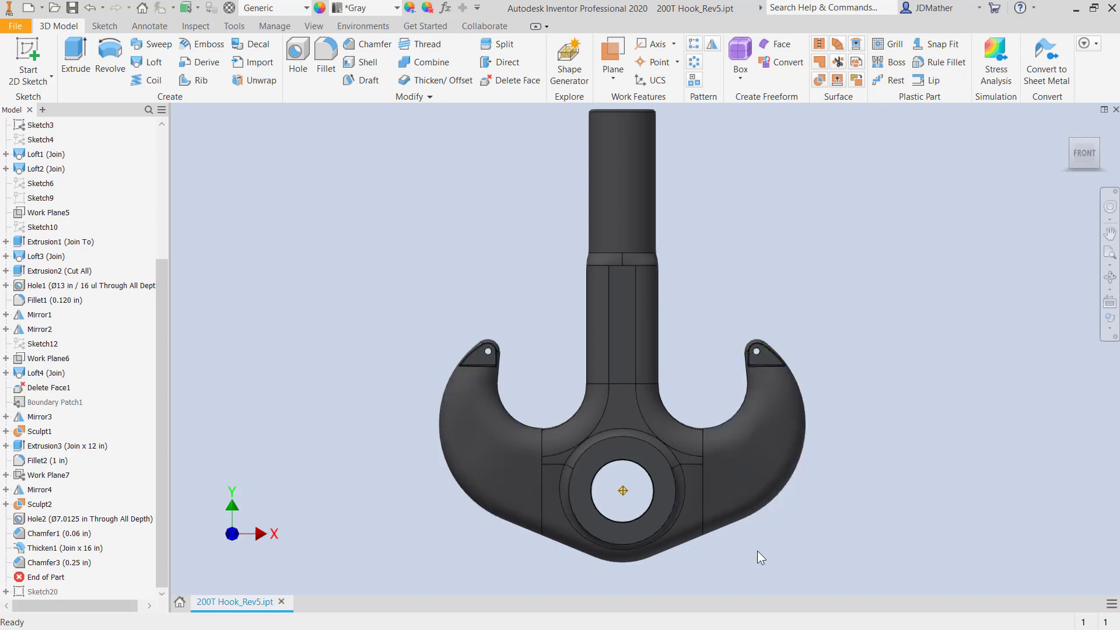
Start a new 2D sketch on the origin XY Plane.
drag(161, 420, 162, 290)
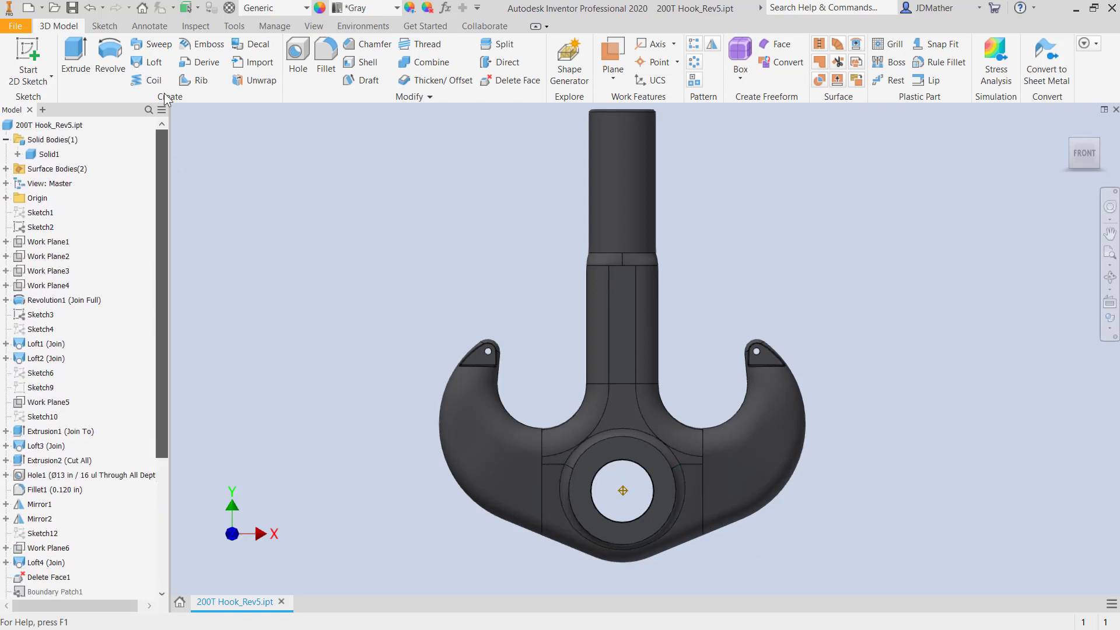
click(6, 197)
right_click(54, 242)
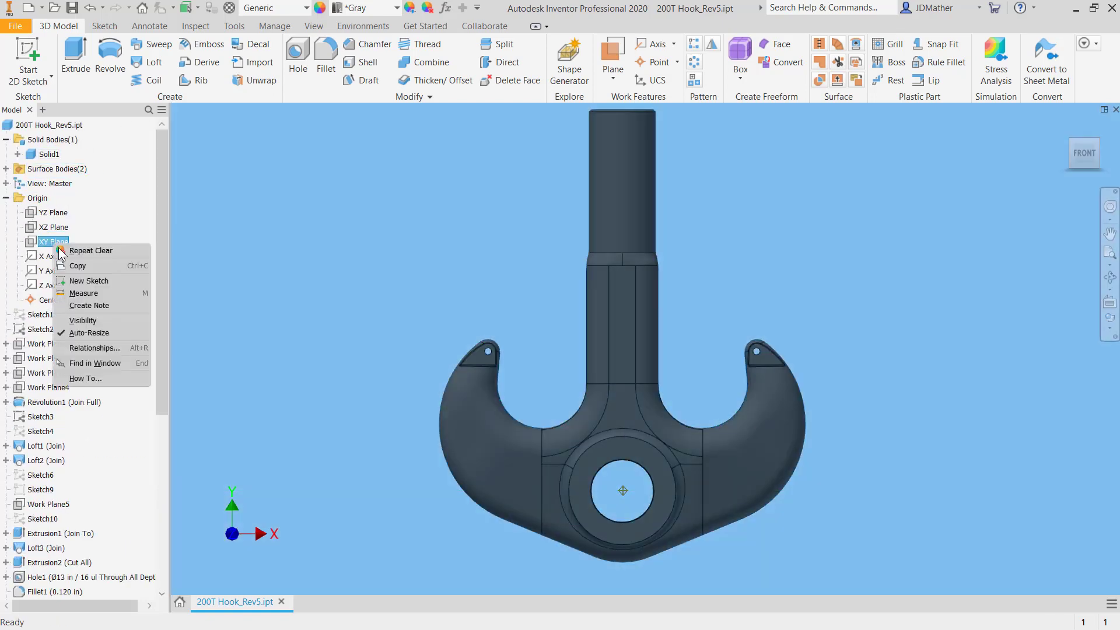
click(83, 281)
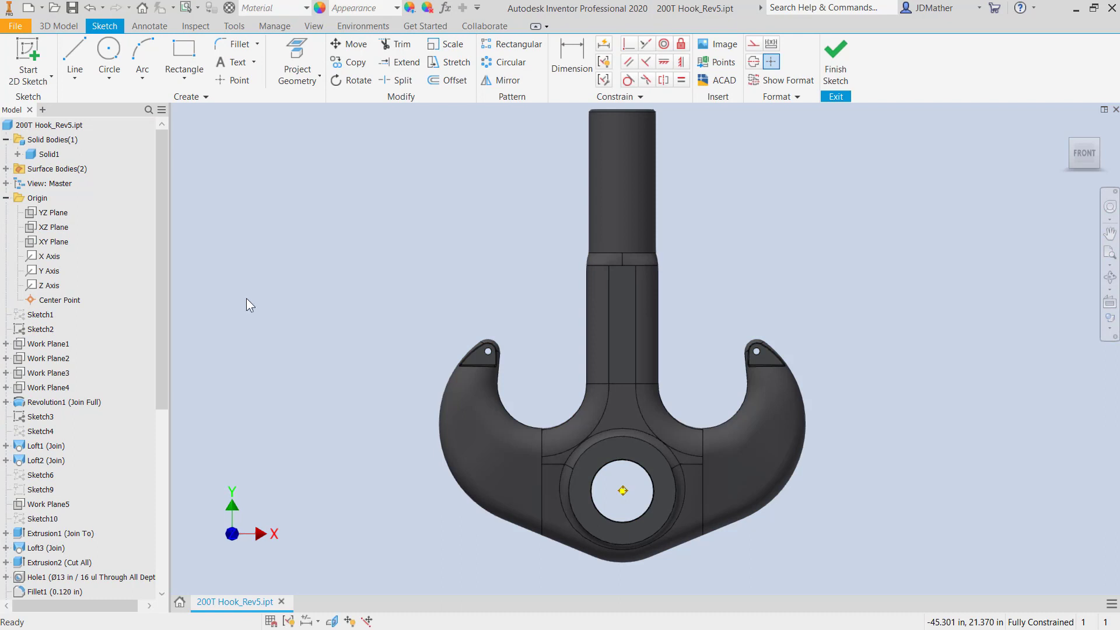
Try to project the inner throat edges of both hook arms into the sketch.
click(299, 61)
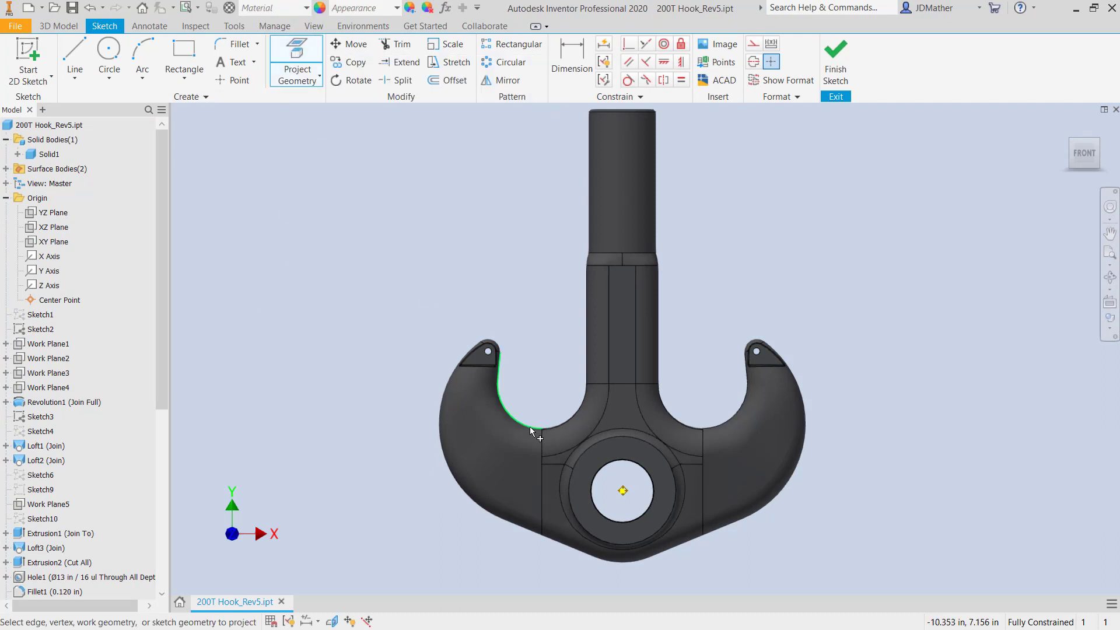
click(533, 426)
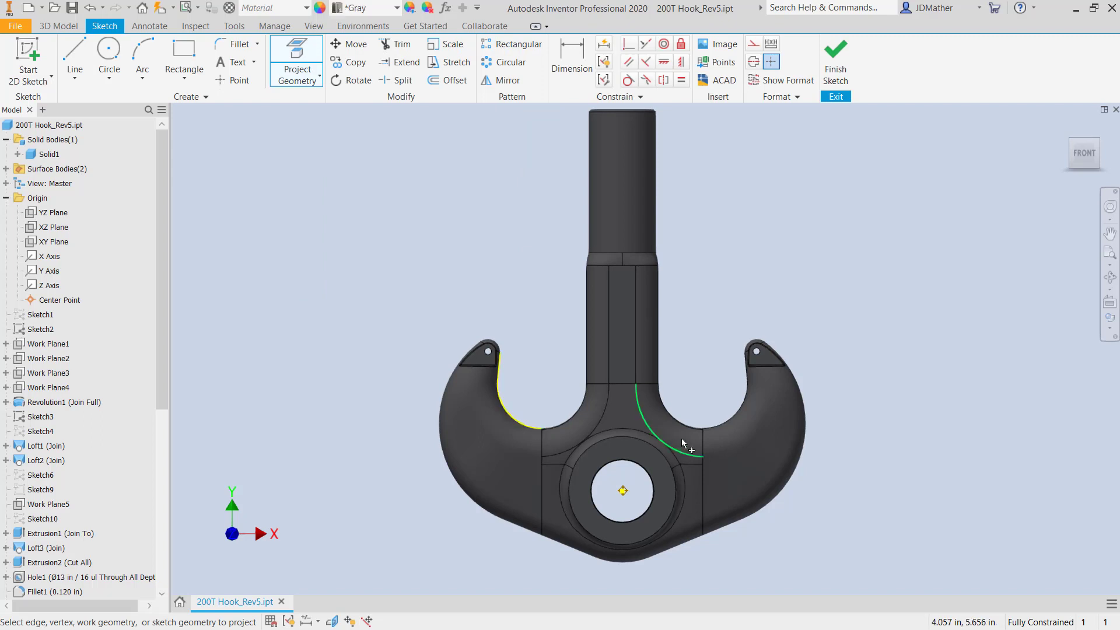
click(707, 431)
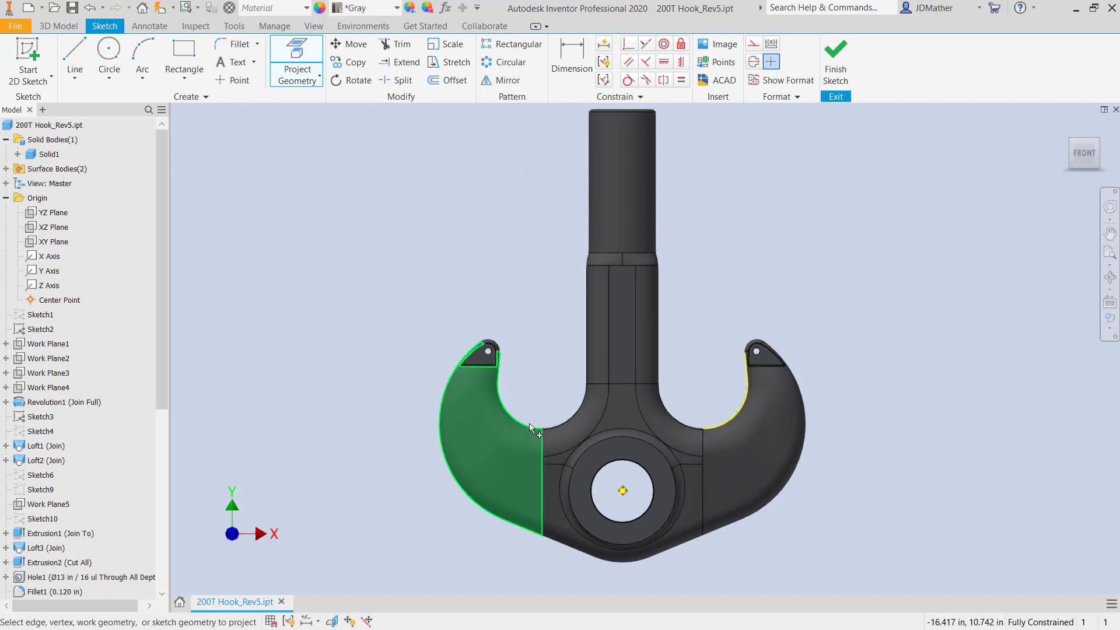
click(547, 427)
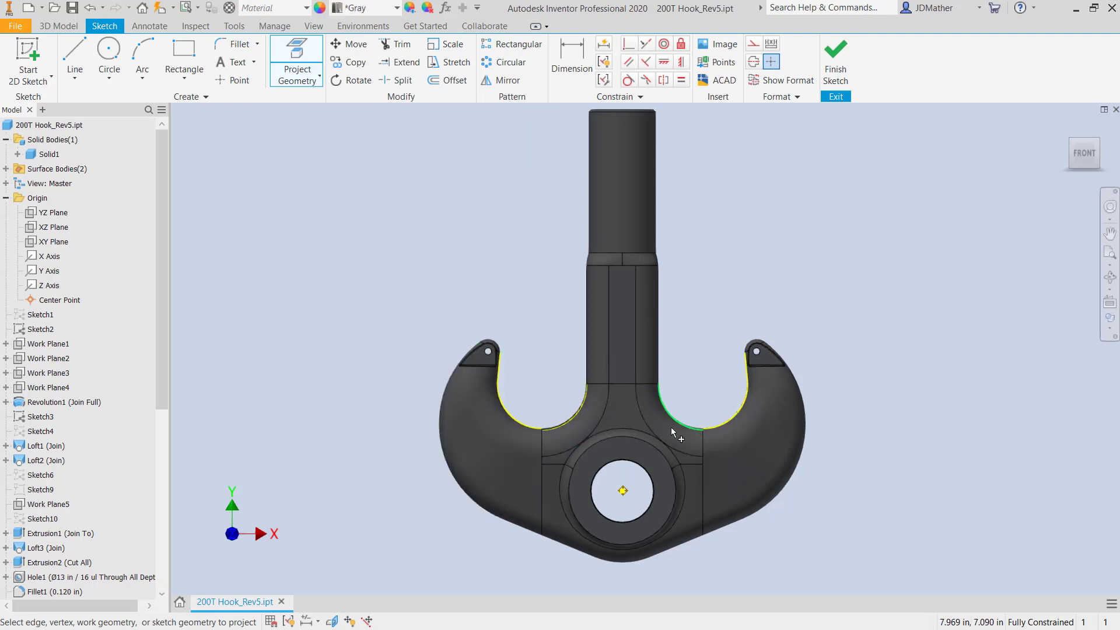
scroll(455, 445, up, 3)
scroll(670, 385, up, 5)
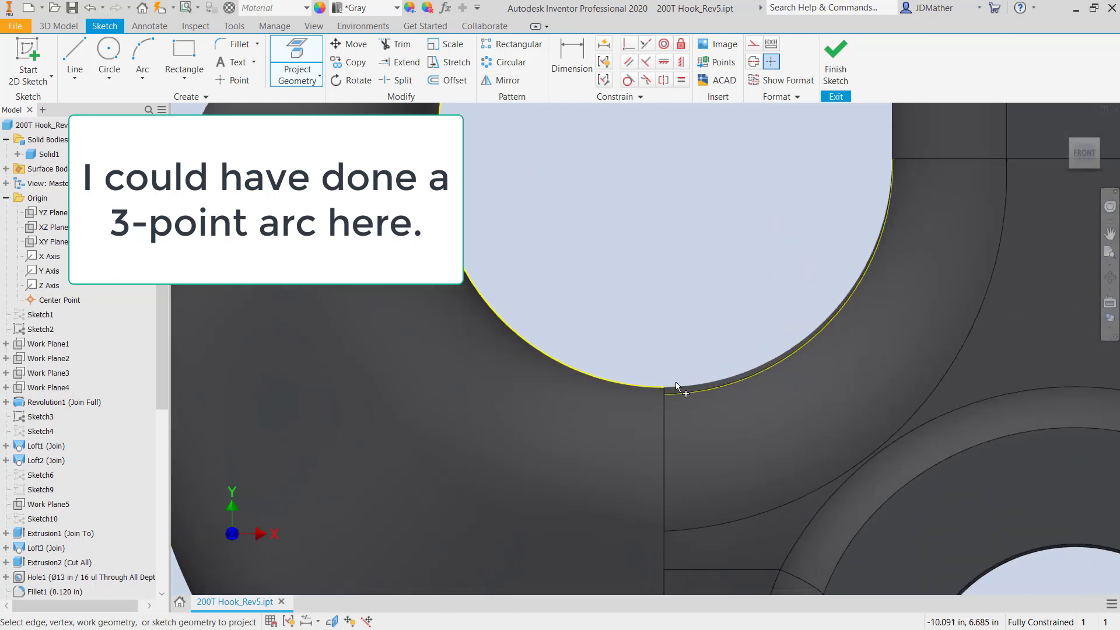
scroll(675, 381, down, 5)
key(Escape)
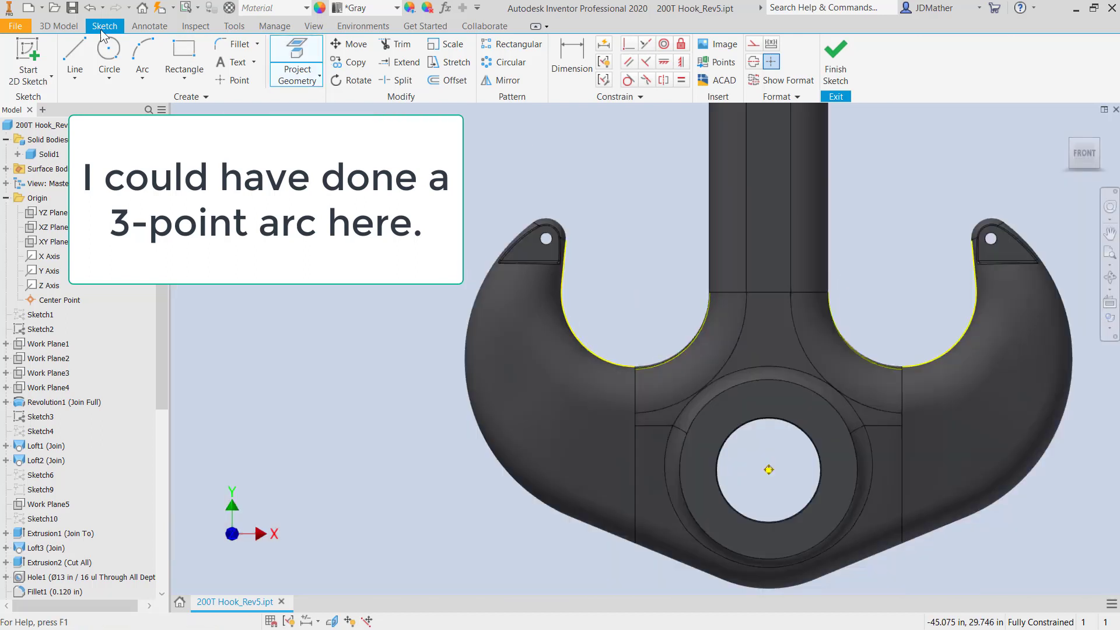
Undo all the projected throat edges in the sketch.
click(90, 8)
click(92, 8)
click(92, 9)
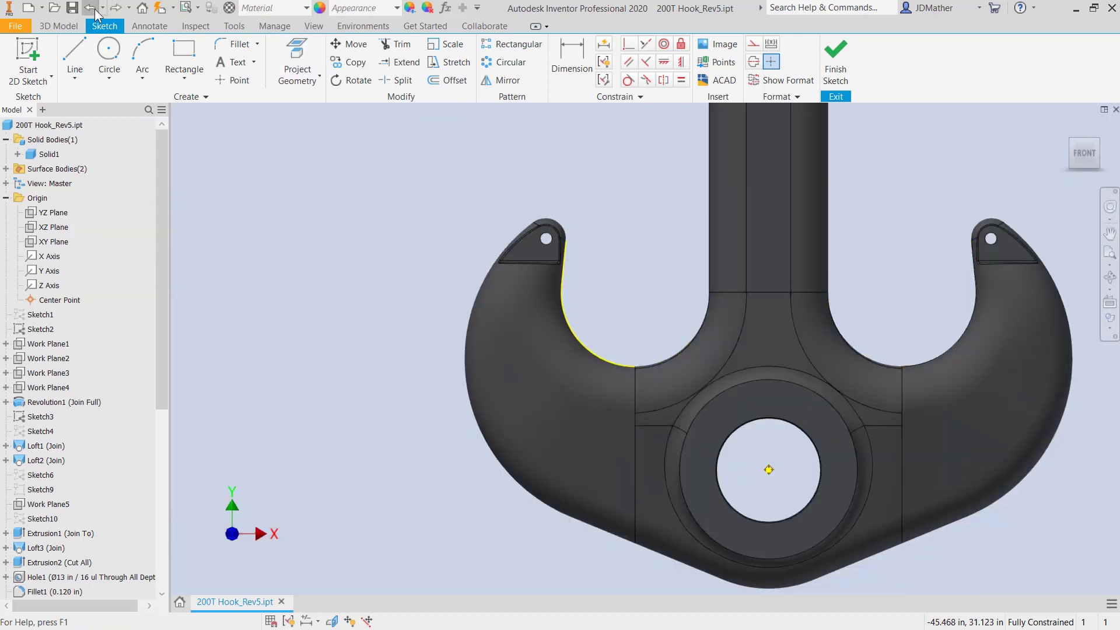
click(92, 8)
Project the centre point of the left hook's throat arc from Loft1's Sketch2, showing that sketch only for the projection.
drag(165, 169, 160, 261)
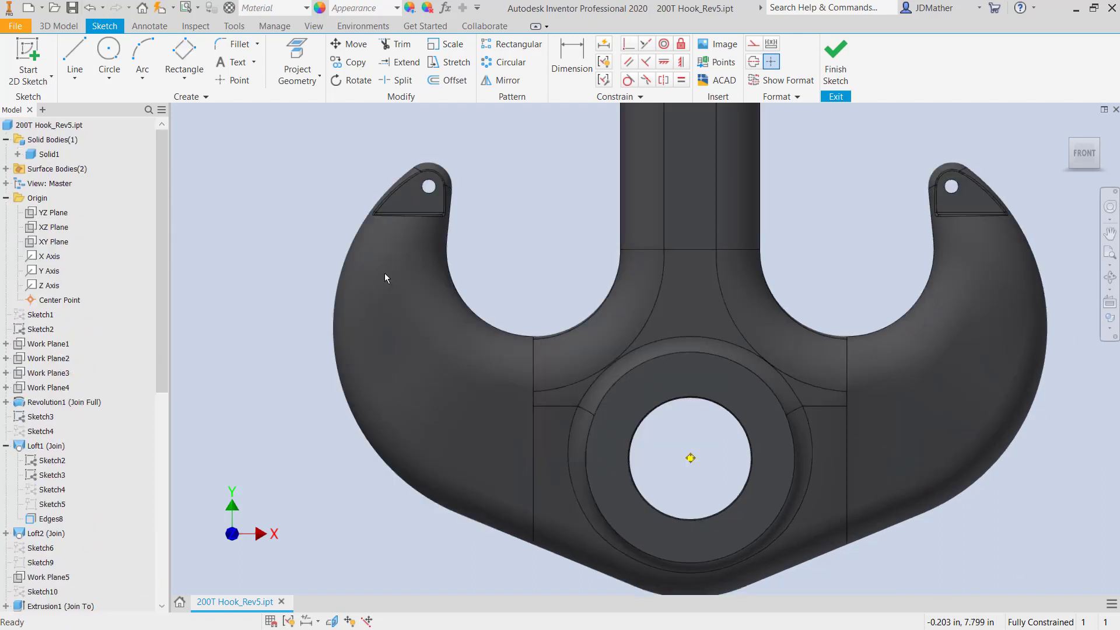
right_click(56, 464)
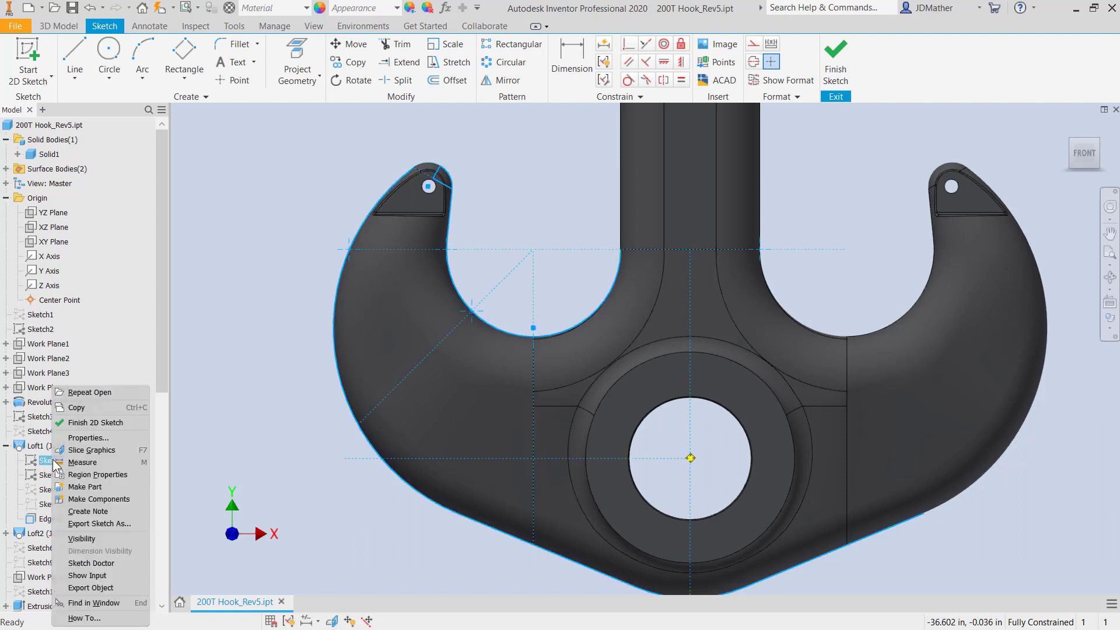
click(96, 536)
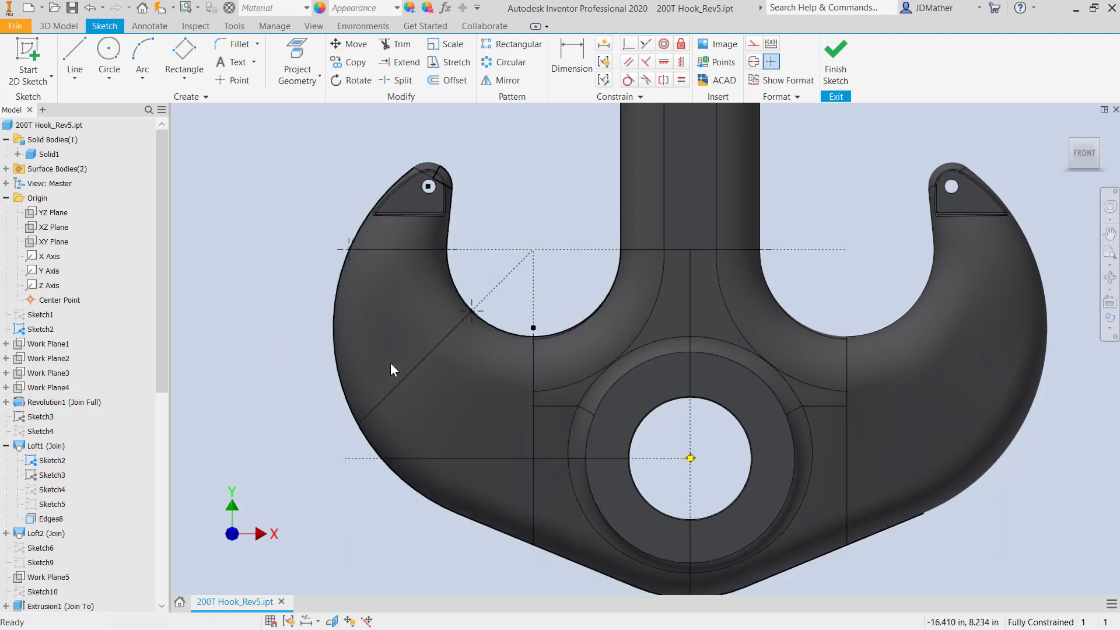
click(299, 53)
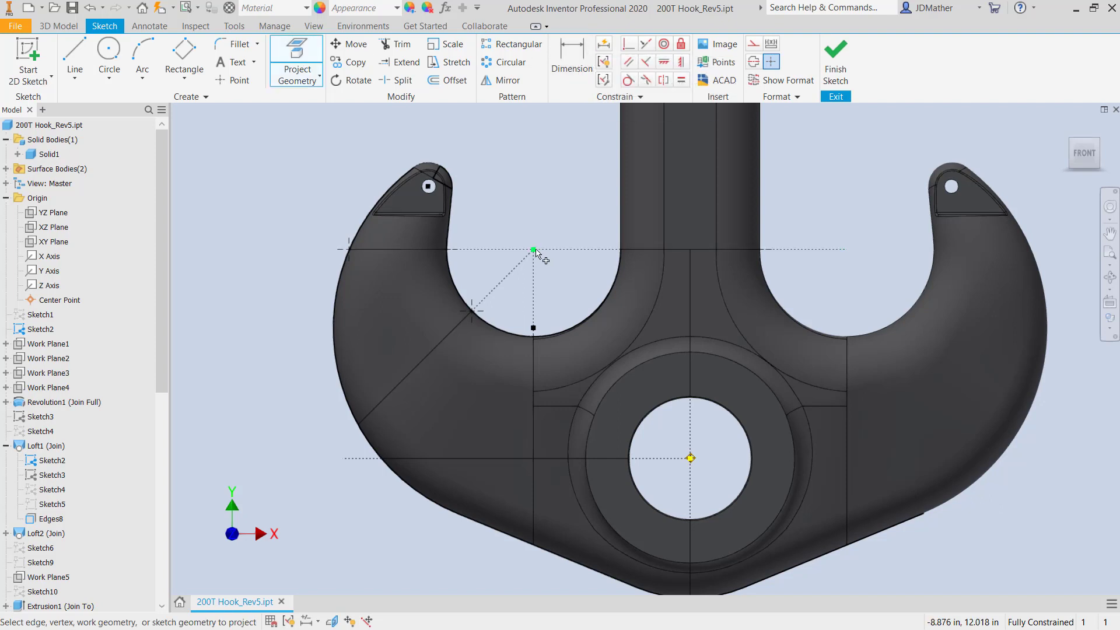
click(534, 251)
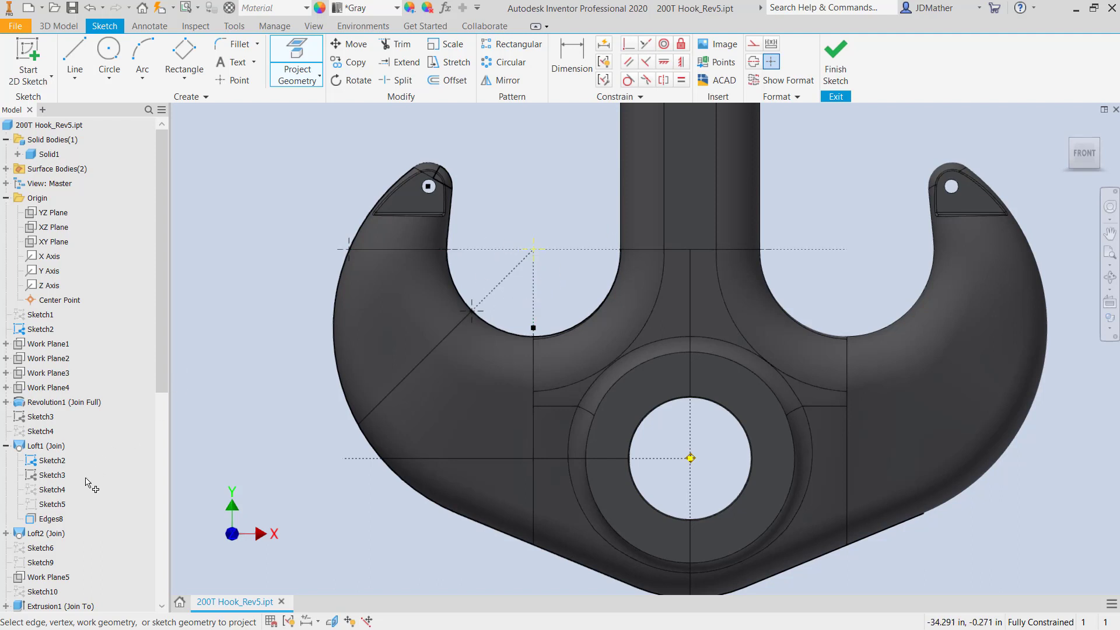
key(Escape)
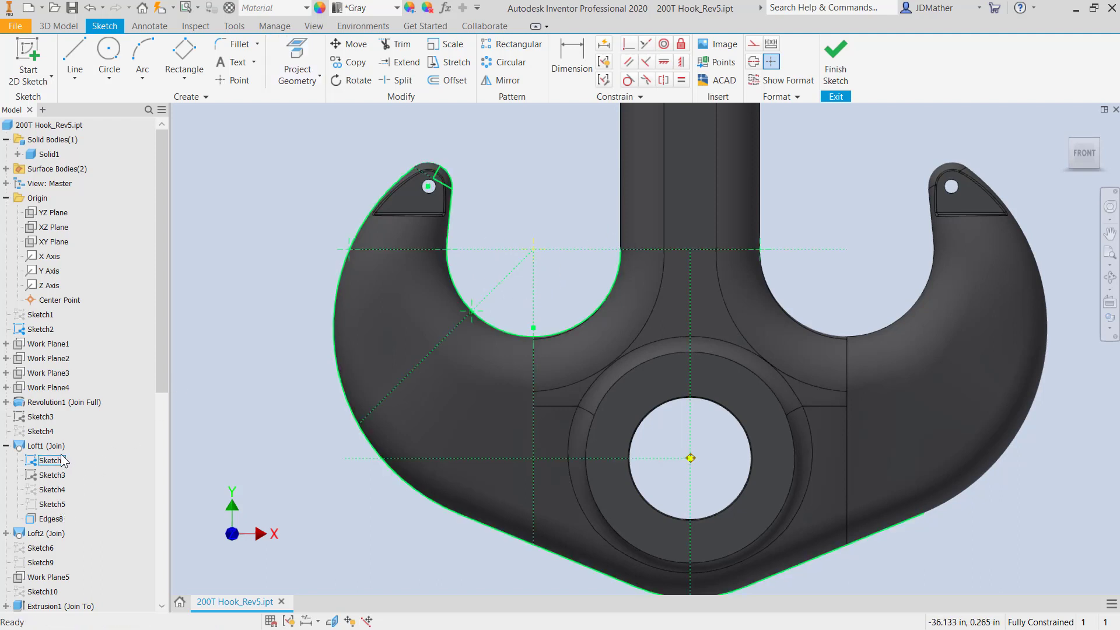
click(165, 417)
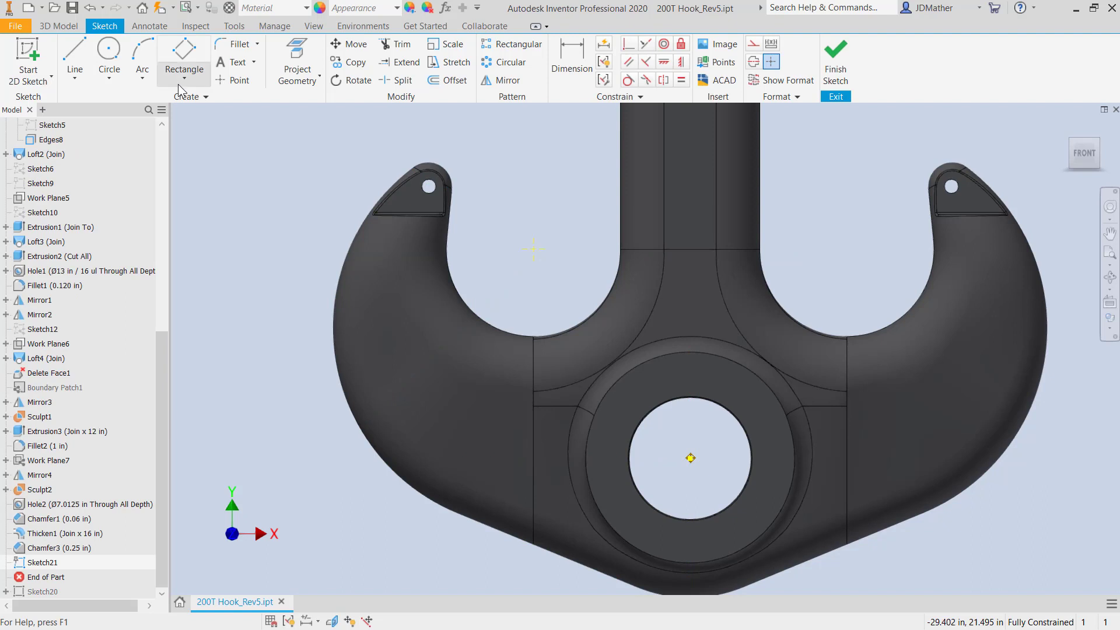
Draw a two-point rectangle about 2.8 in tall just below the projected centre point in the left throat.
click(177, 82)
click(504, 268)
click(565, 317)
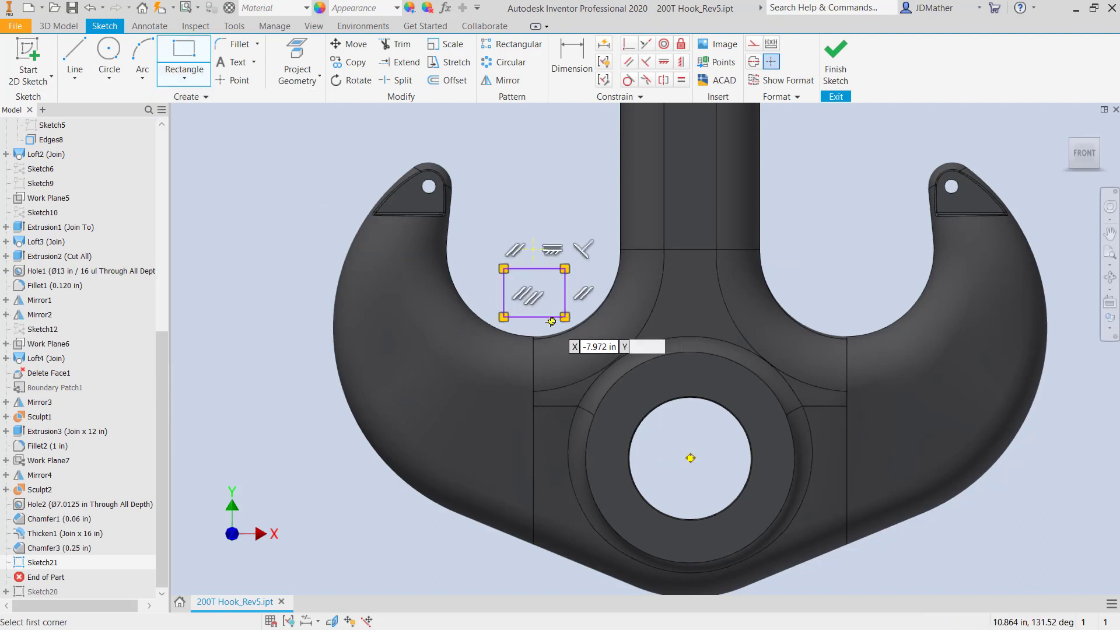
key(Escape)
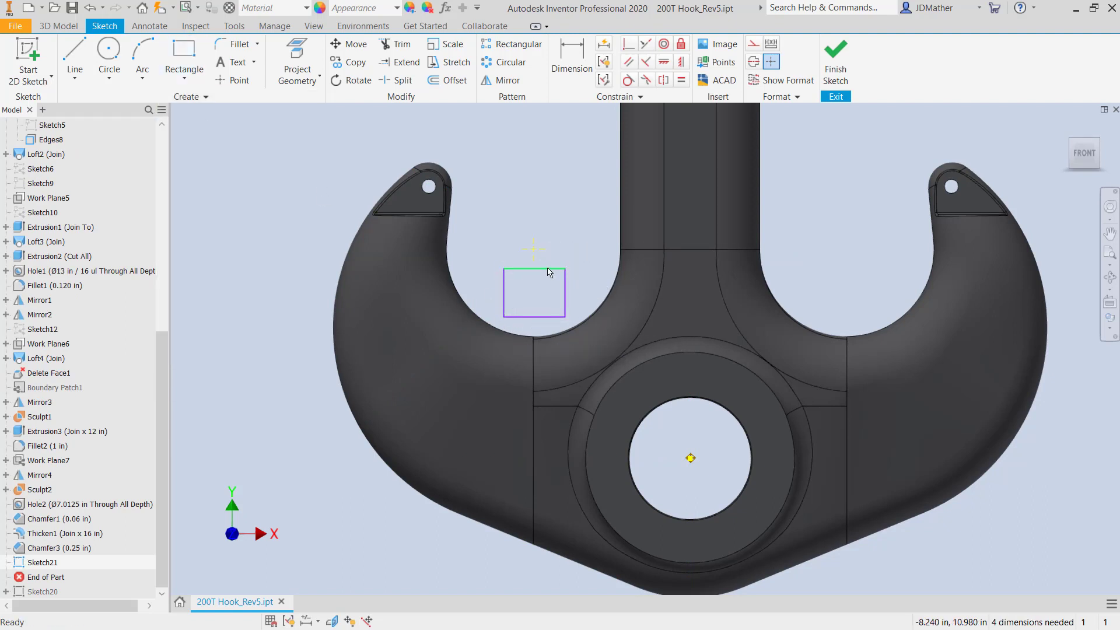
Constrain the midpoint of the rectangle's top edge coincident with the projected centre point.
click(629, 43)
click(533, 268)
click(533, 249)
Dimension the rectangle to a height of 7.5 in and a width of 5 in.
click(567, 54)
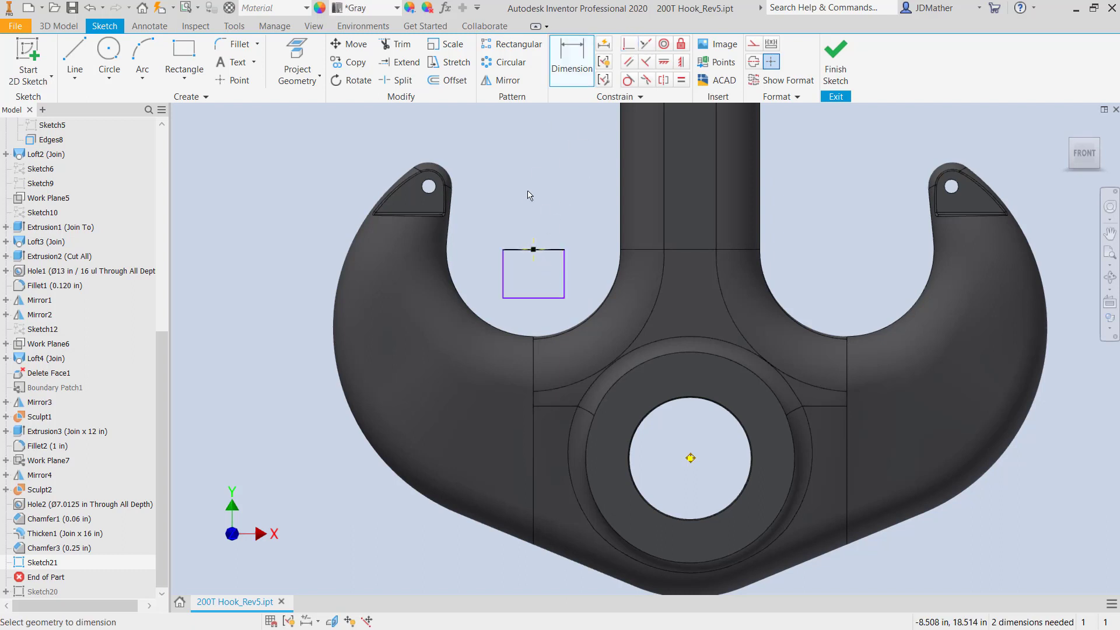
click(503, 268)
click(487, 204)
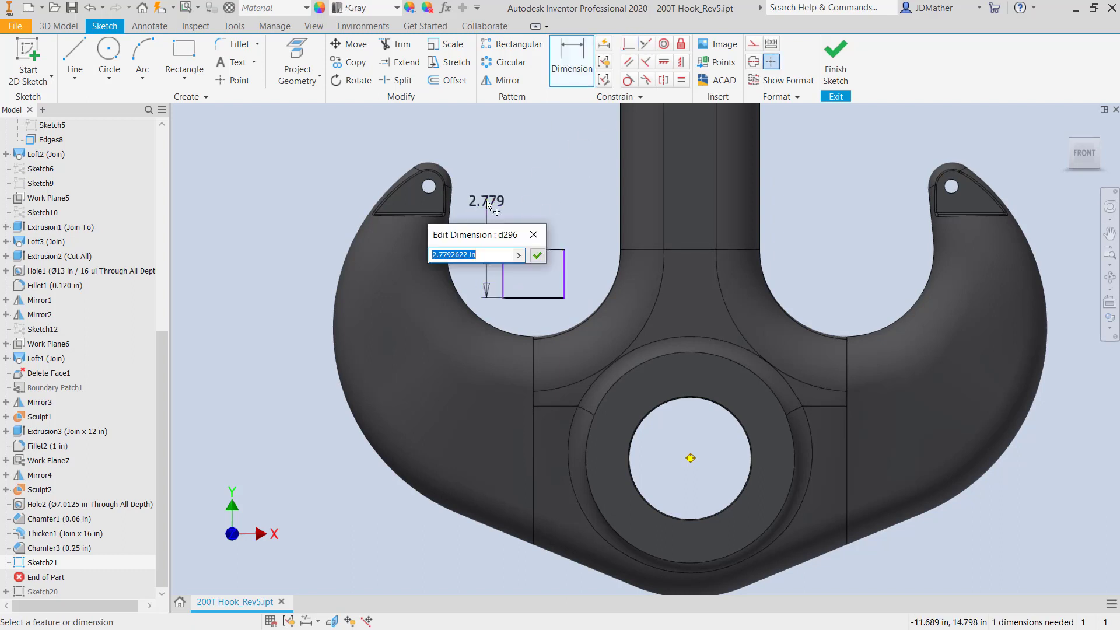
text(7.5)
key(Return)
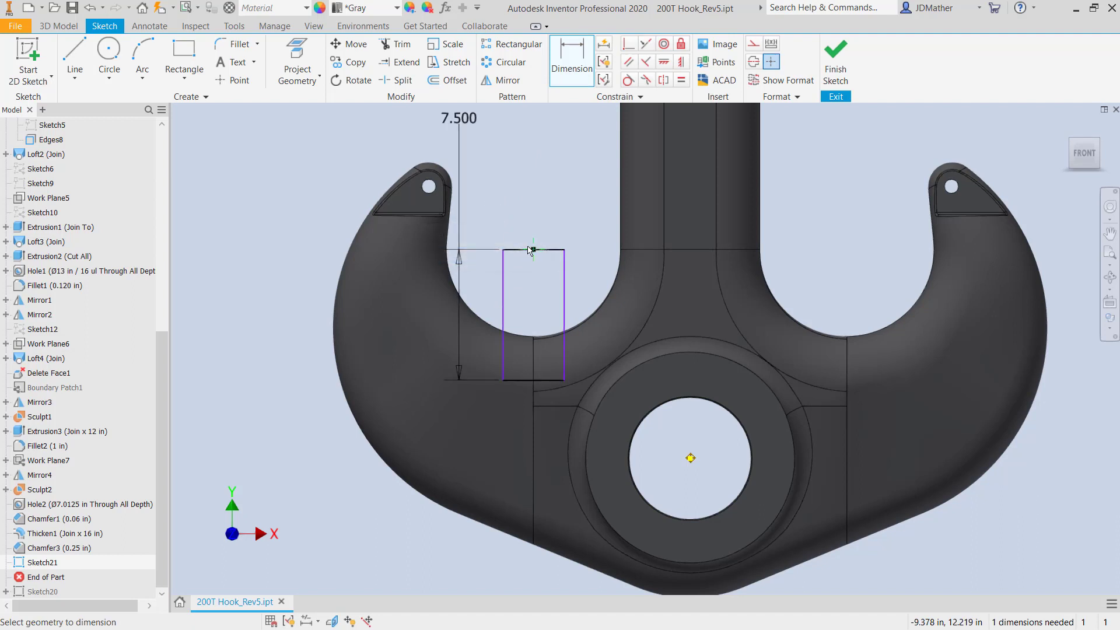
click(557, 250)
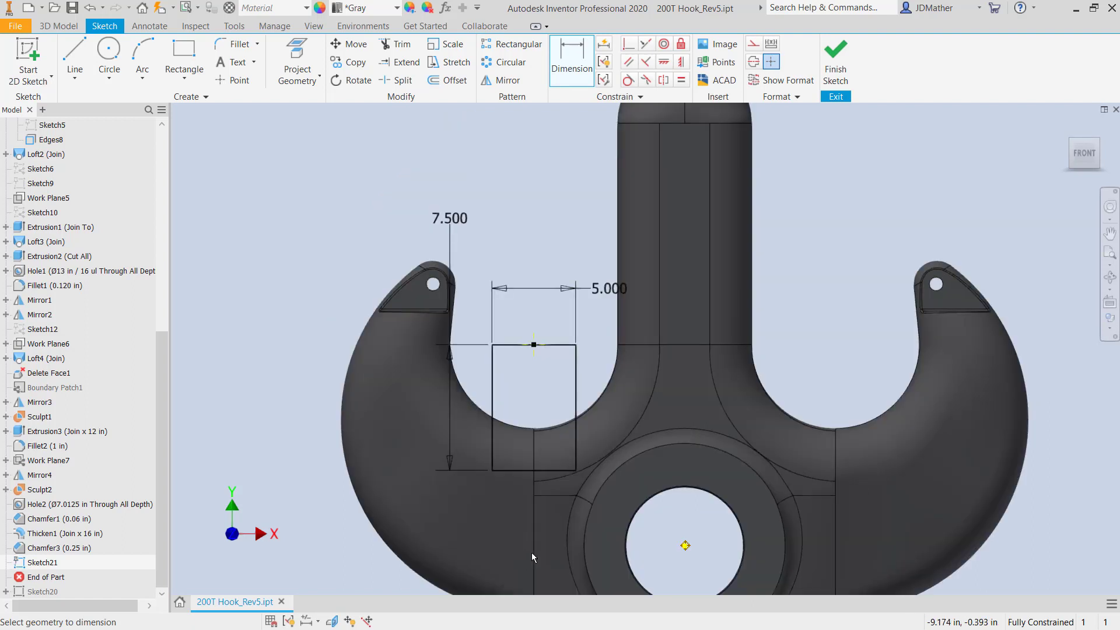
Draw a construction line from the midpoint of the rectangle's top edge to its lower-left corner.
scroll(530, 552, up, 2)
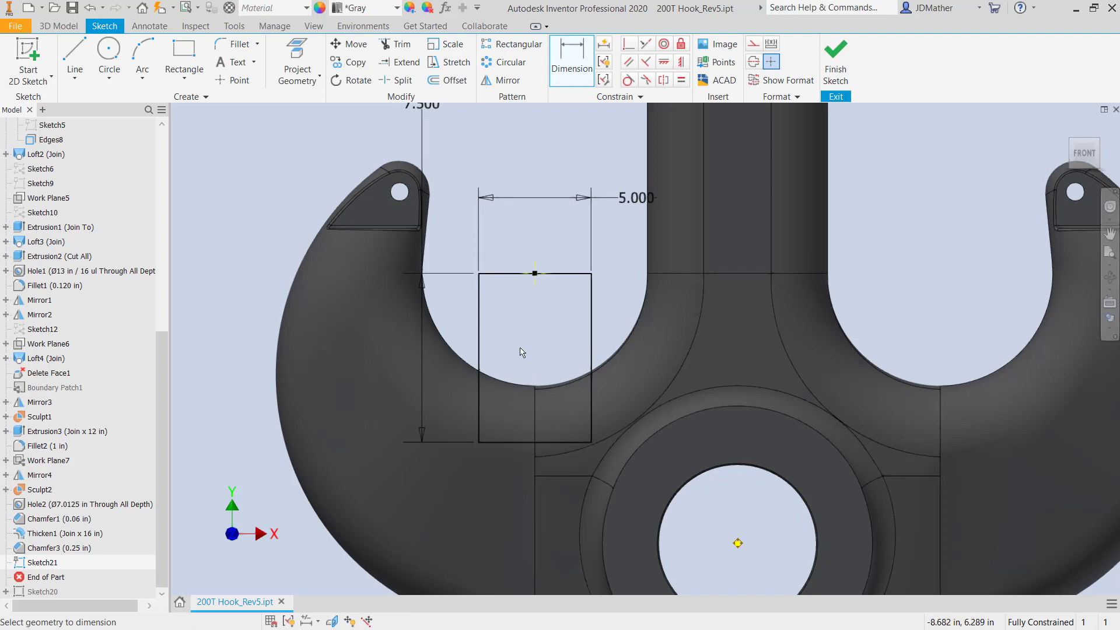
click(71, 56)
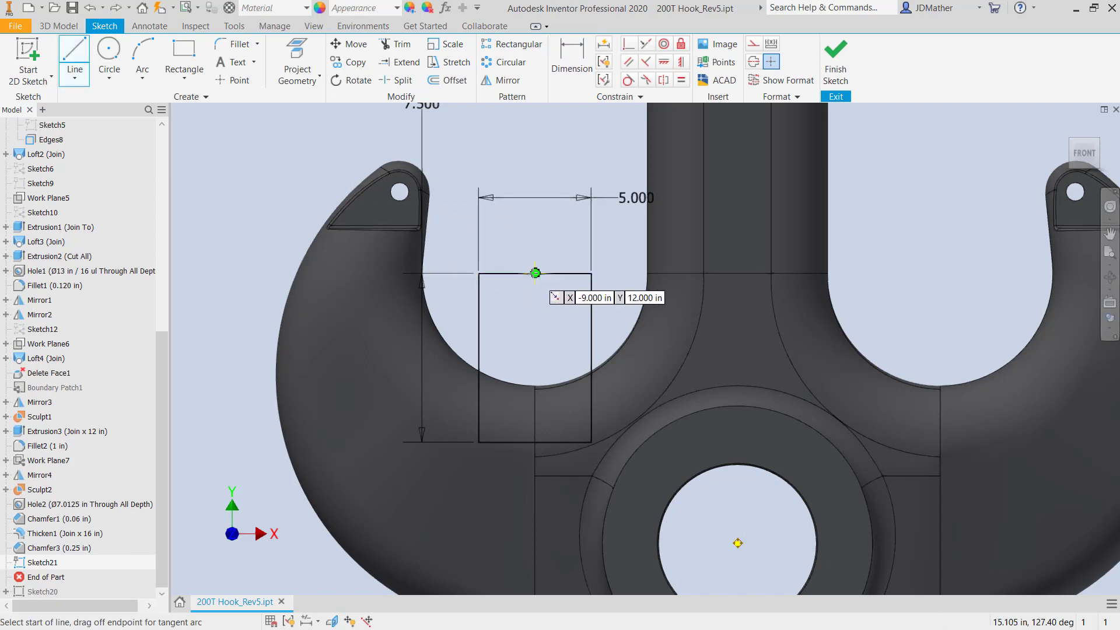
click(534, 273)
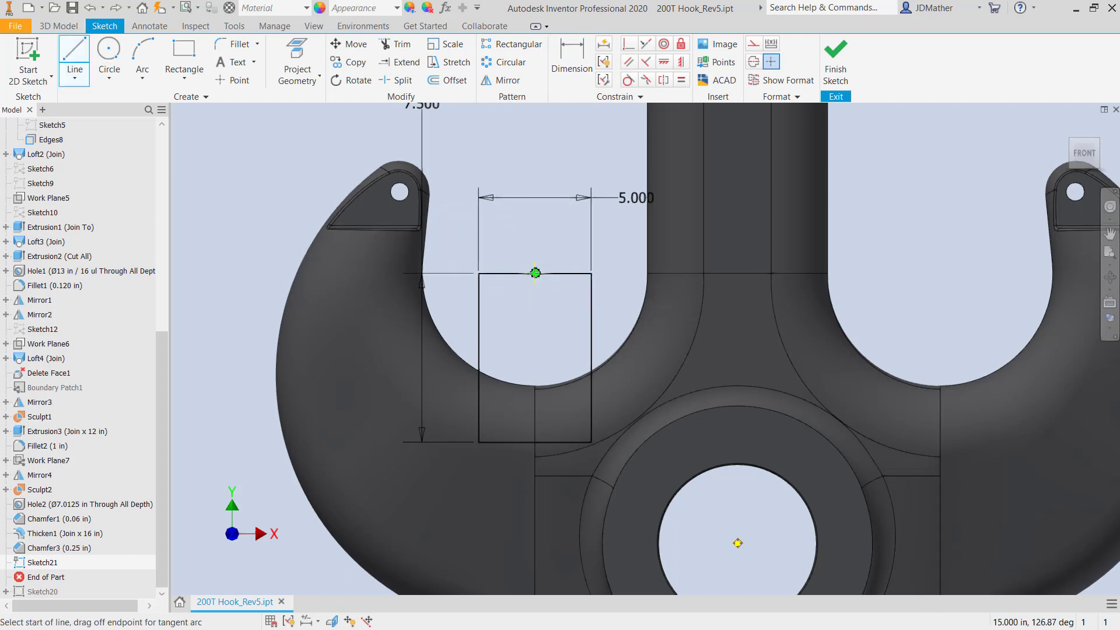
click(479, 442)
right_click(225, 249)
click(262, 251)
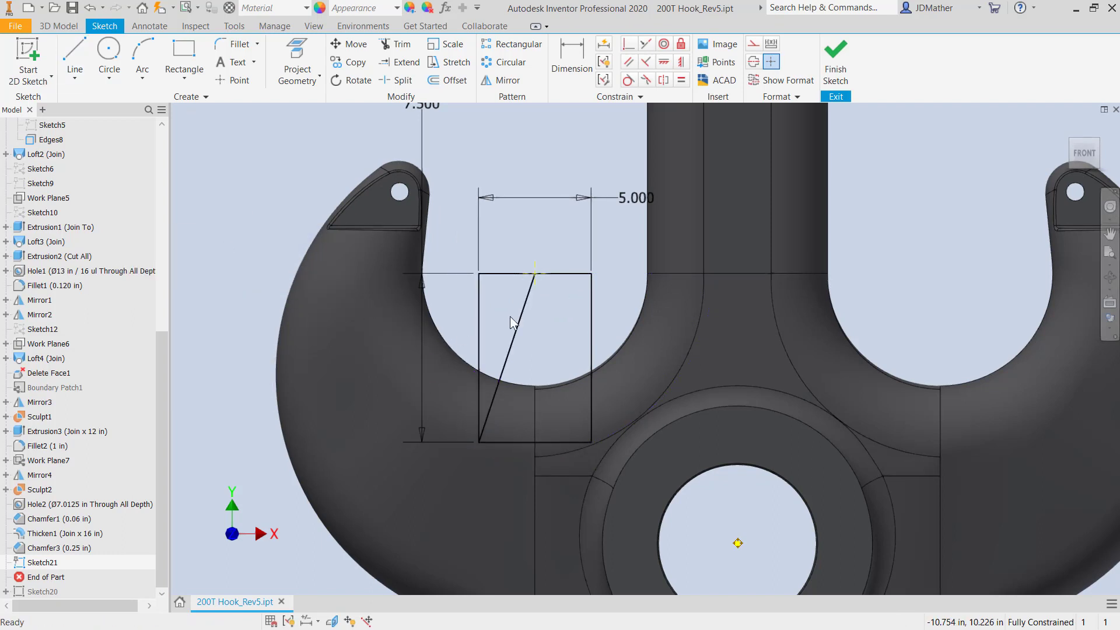
right_click(526, 317)
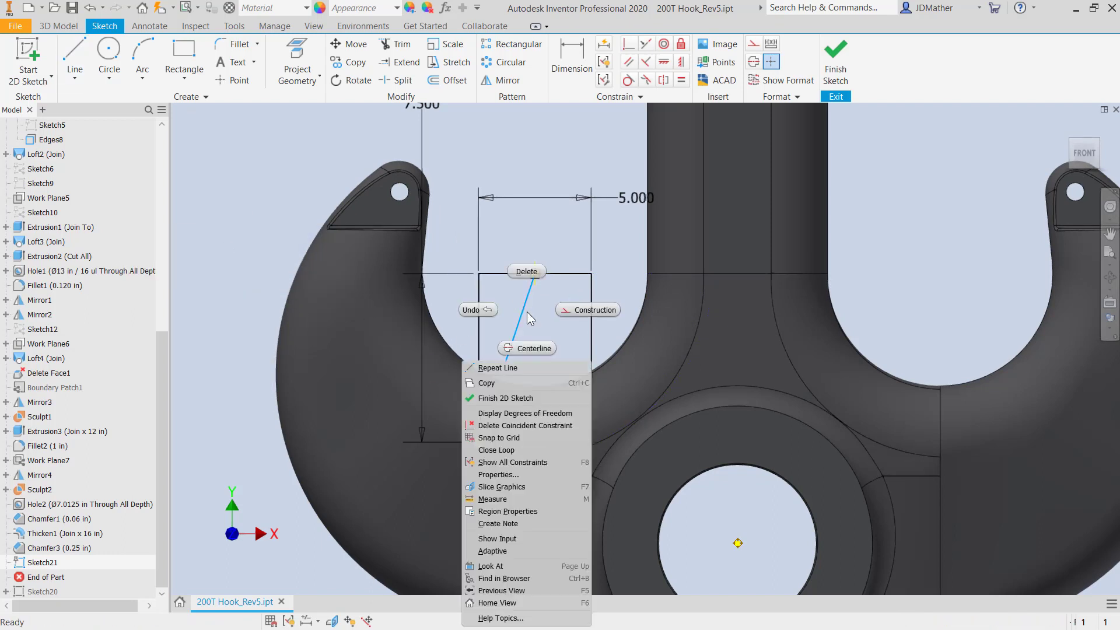
click(586, 311)
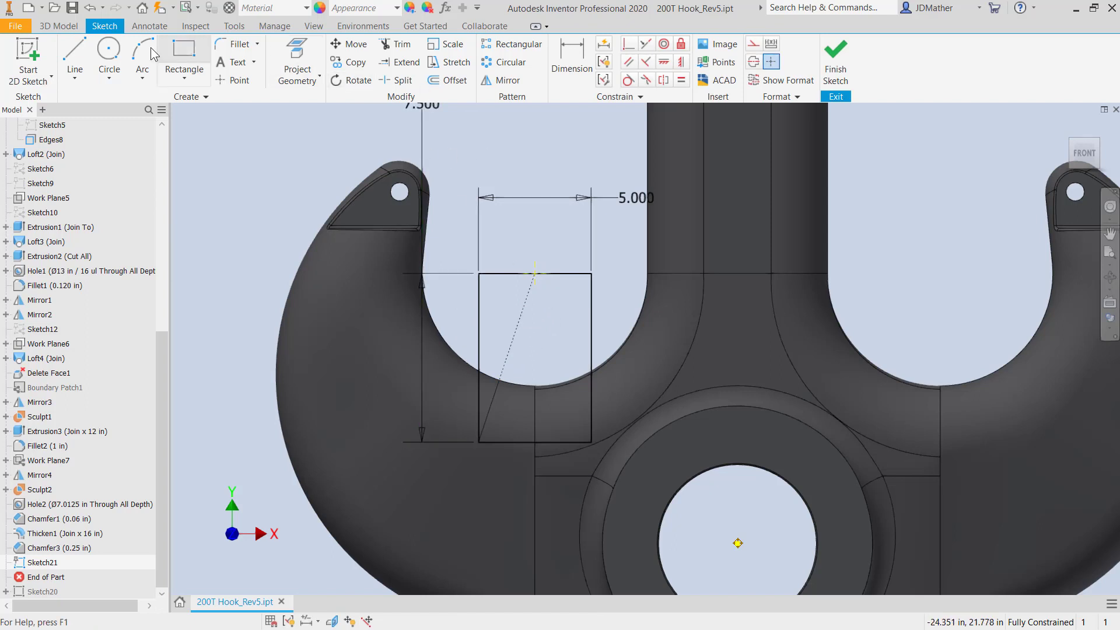
Draw a vertical line from the origin up the hook's shank and format it as a centerline.
key(l)
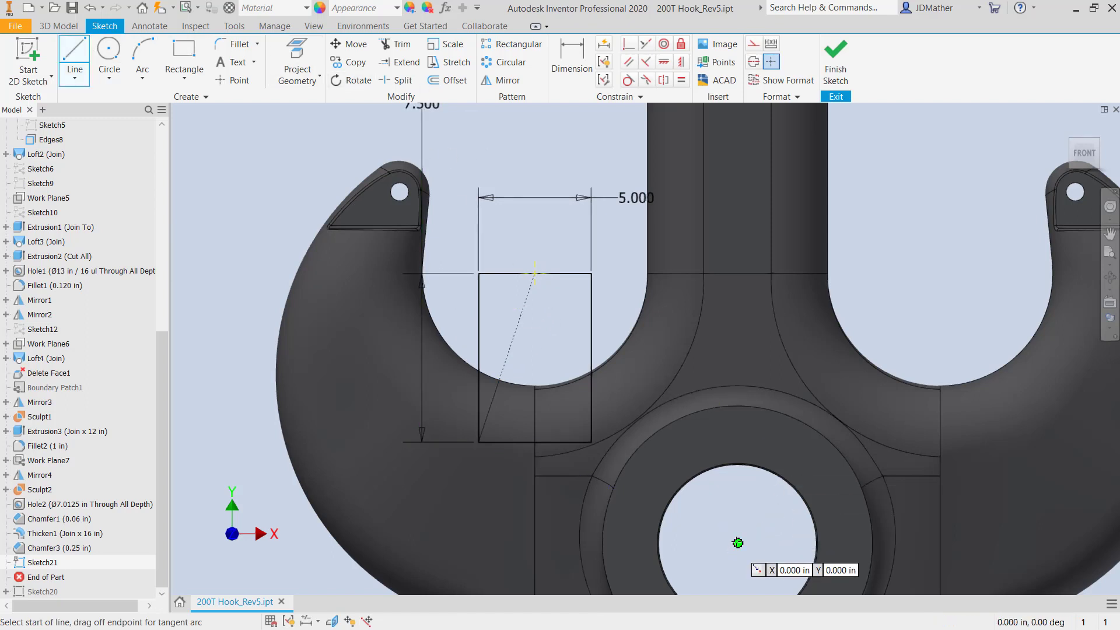
click(738, 543)
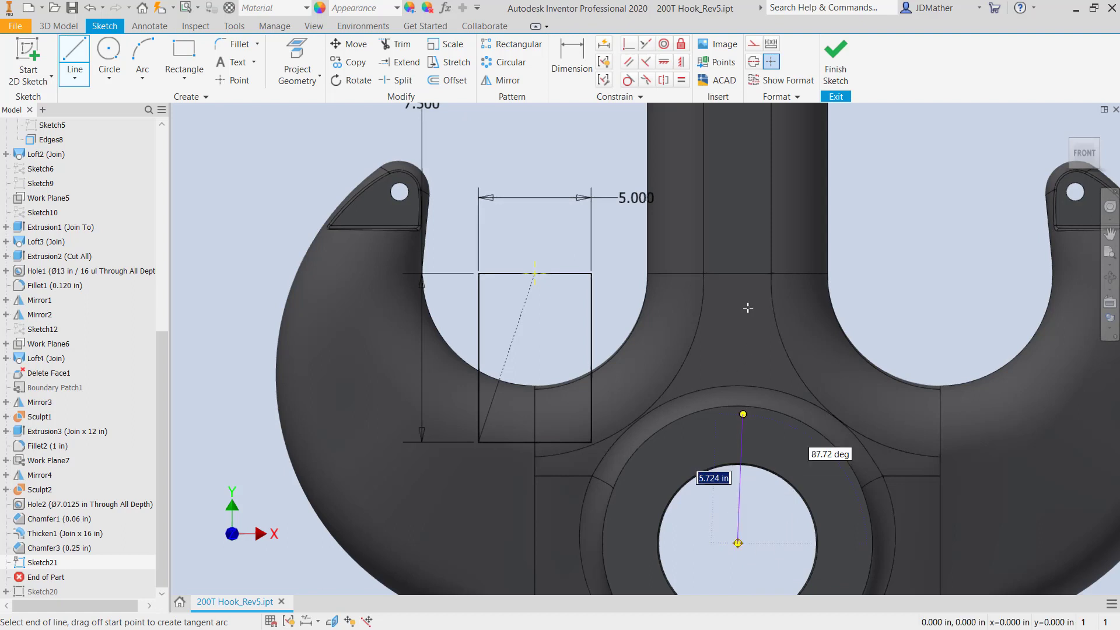
click(738, 213)
right_click(757, 213)
click(740, 260)
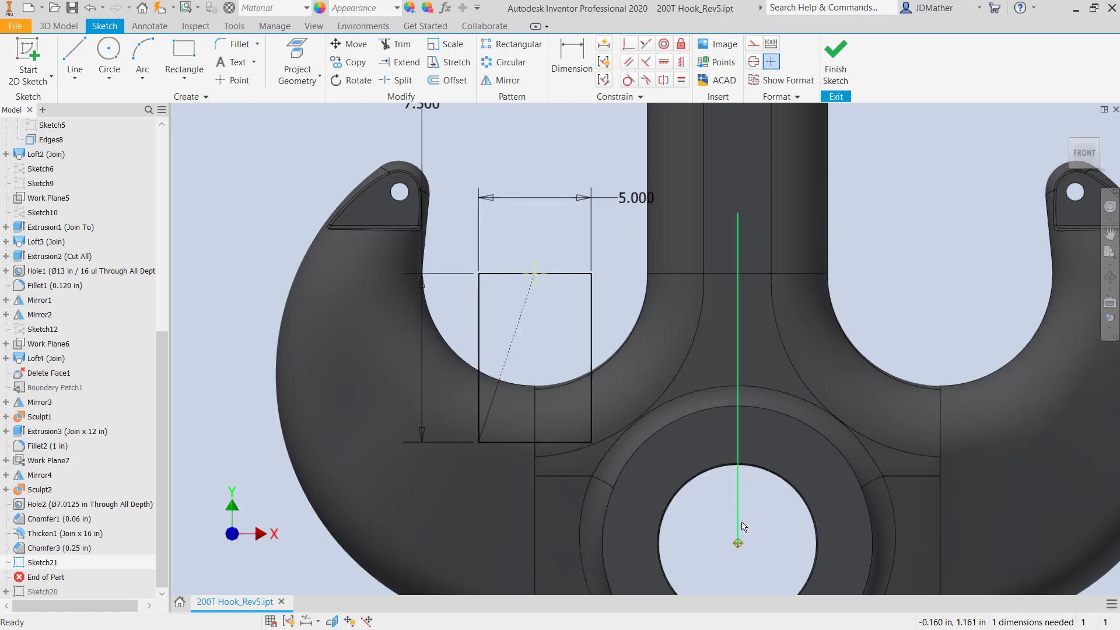
drag(756, 517, 699, 492)
right_click(699, 492)
click(722, 506)
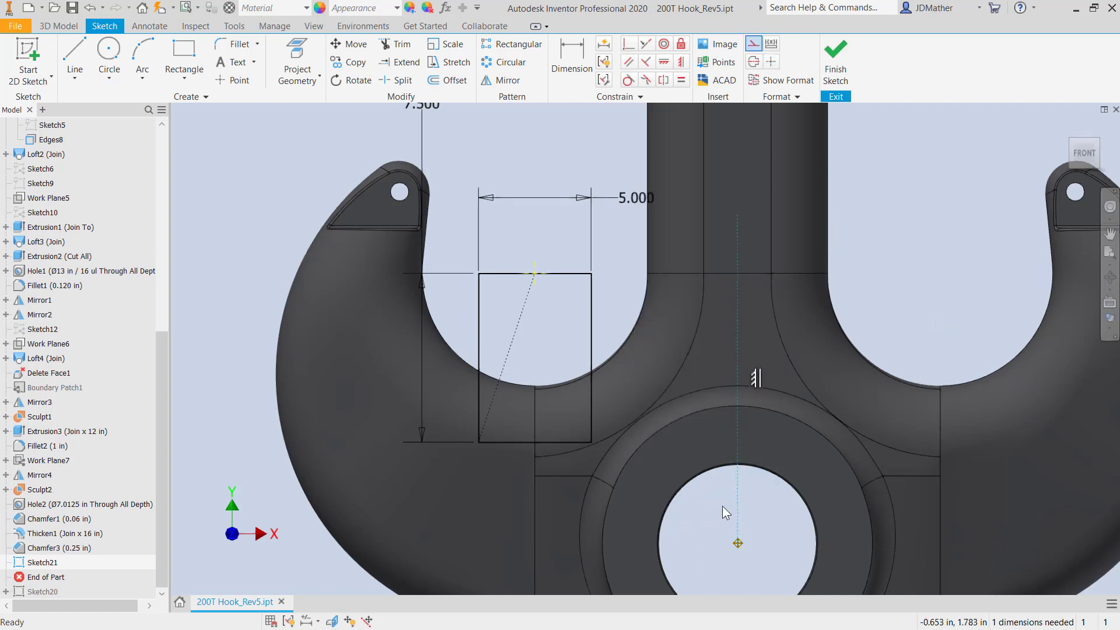
right_click(722, 506)
click(727, 555)
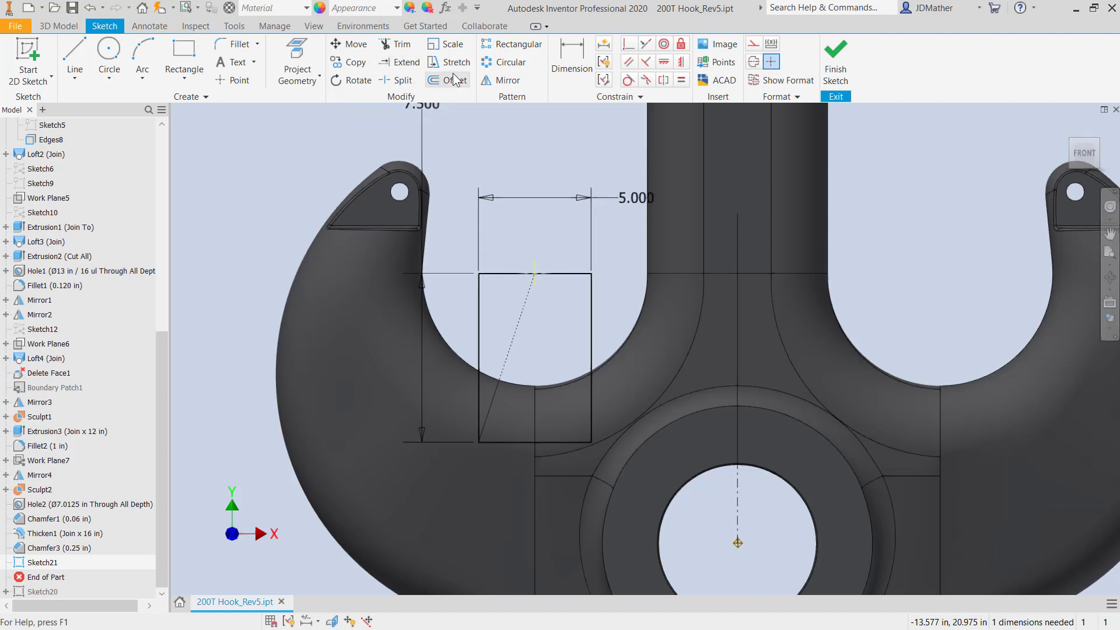
Mirror the left throat's rectangle and its diagonal construction line about the vertical centerline.
click(502, 79)
drag(448, 234, 606, 463)
click(253, 142)
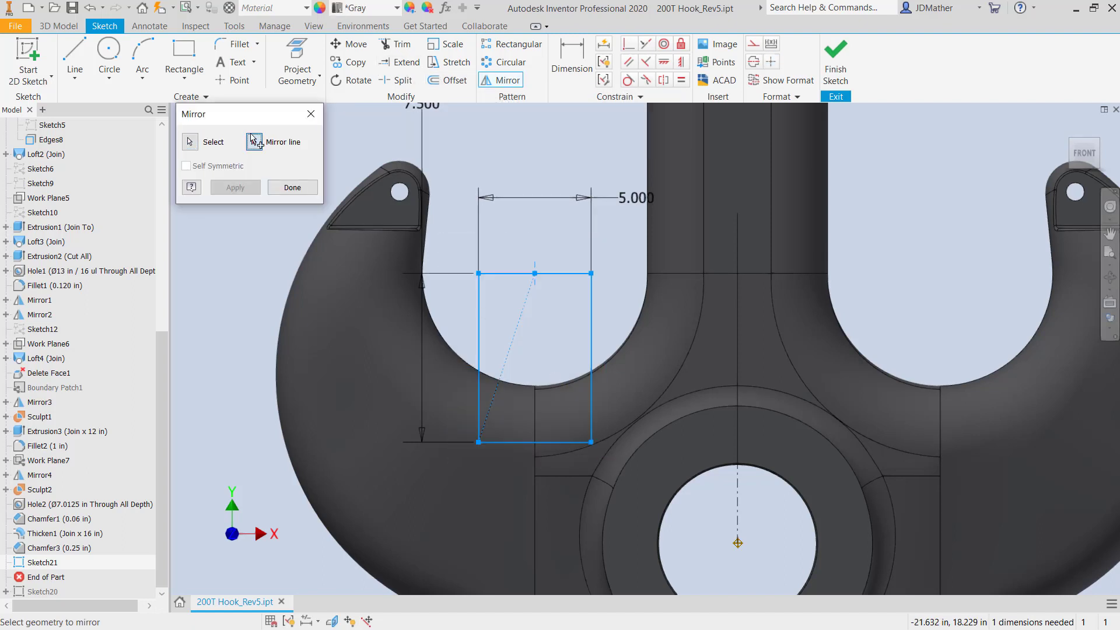
click(734, 511)
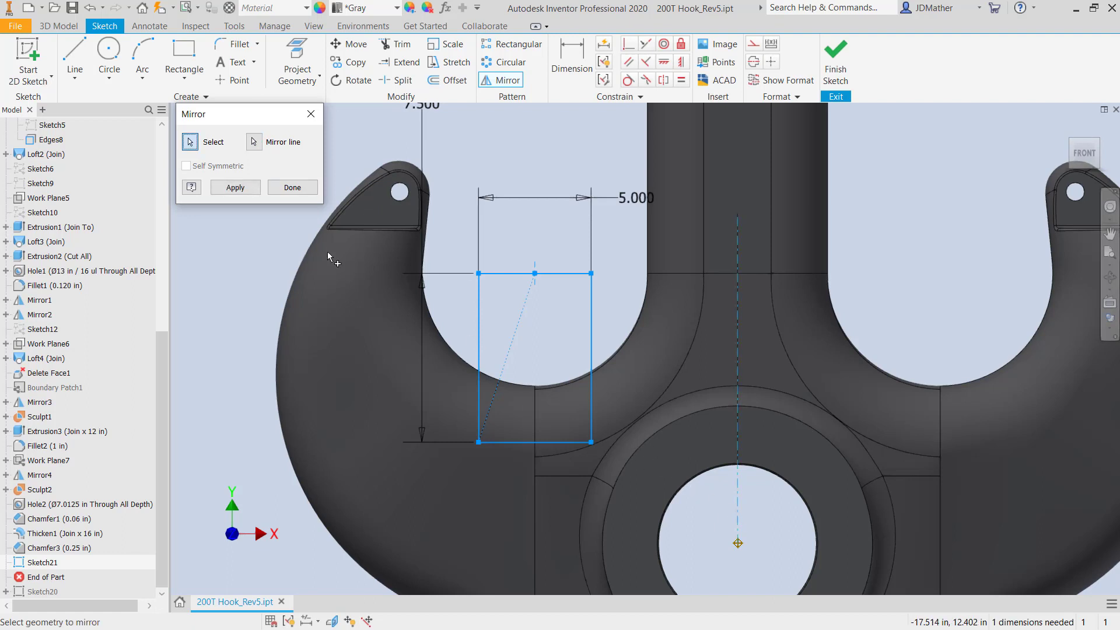
click(232, 187)
click(293, 187)
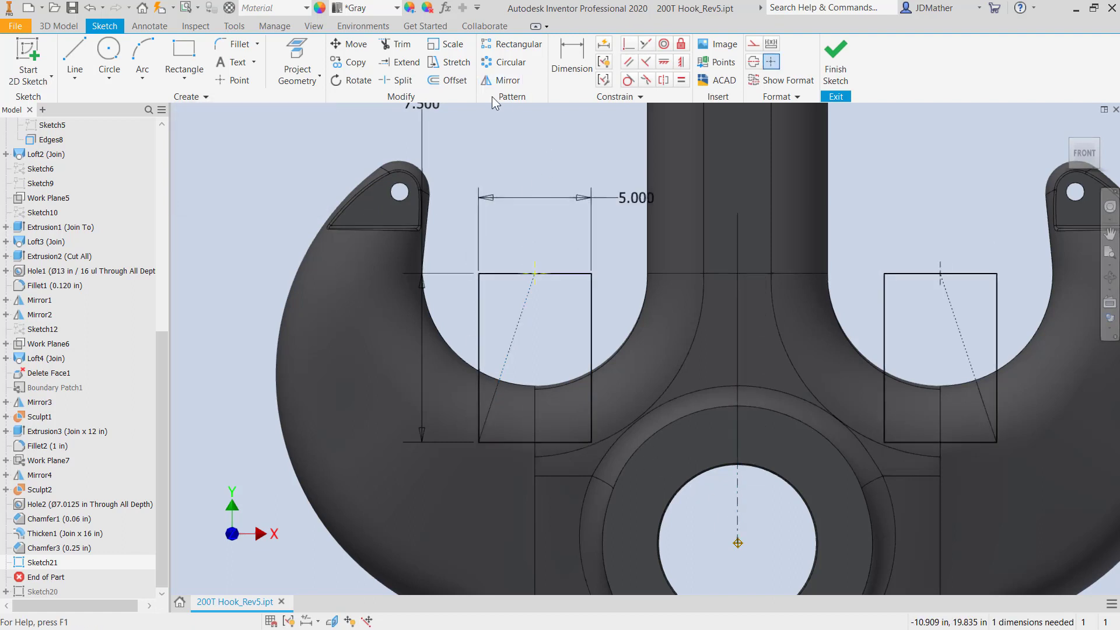
Constrain the upper endpoint of the centerline coincident with the top edge of the left rectangle.
click(628, 44)
click(737, 215)
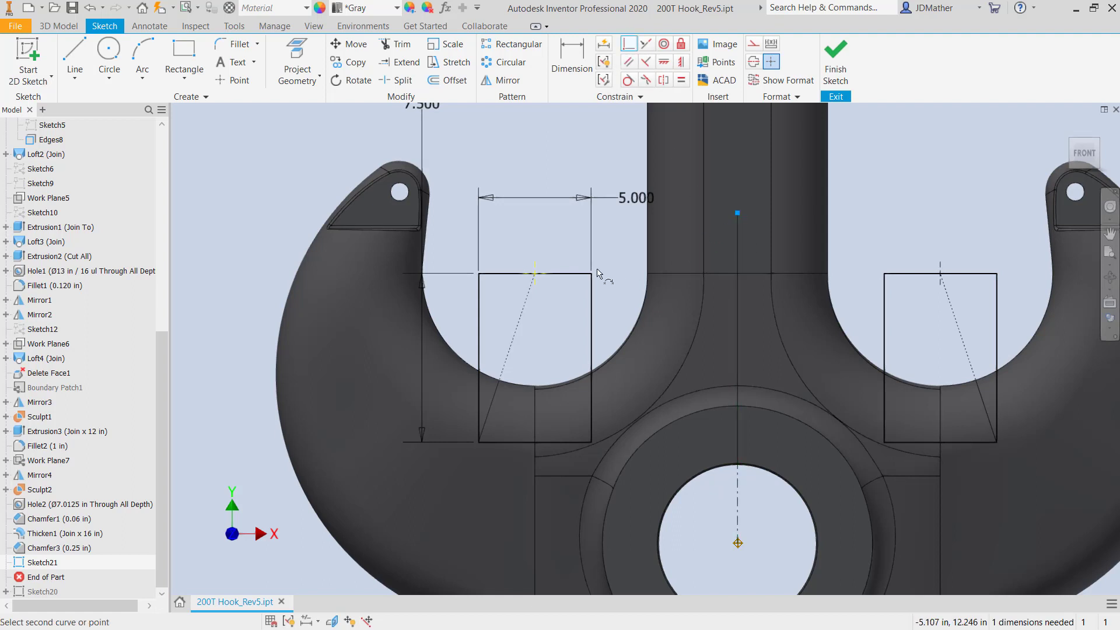
click(584, 274)
right_click(571, 160)
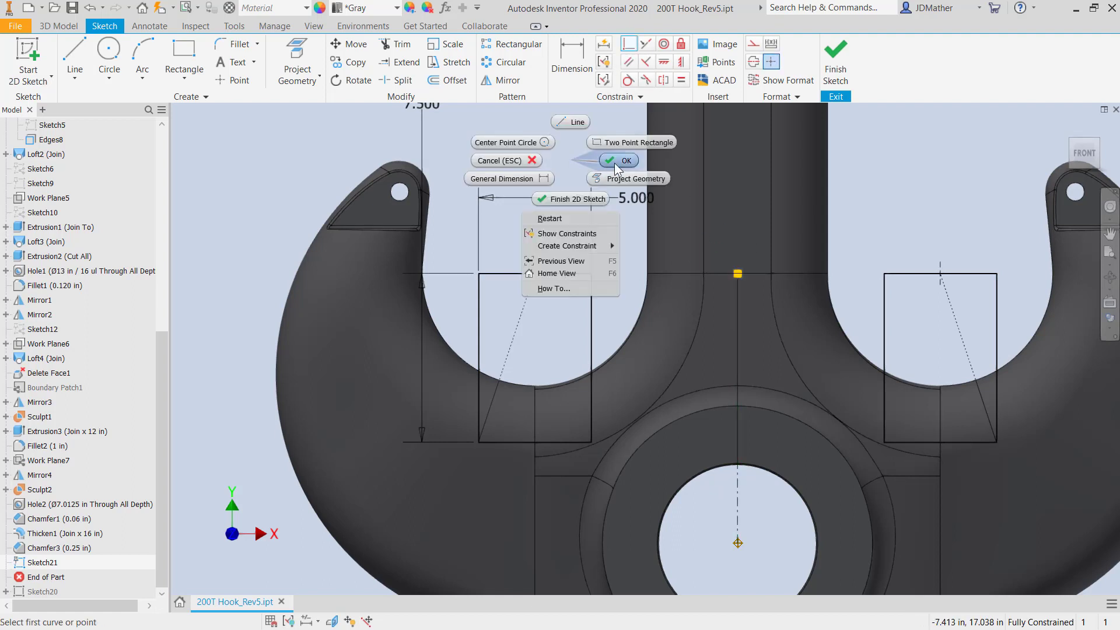
click(610, 166)
Examine how the two rectangles sit across the left and right hook throats from the front and at an angle.
scroll(423, 256, up, 2)
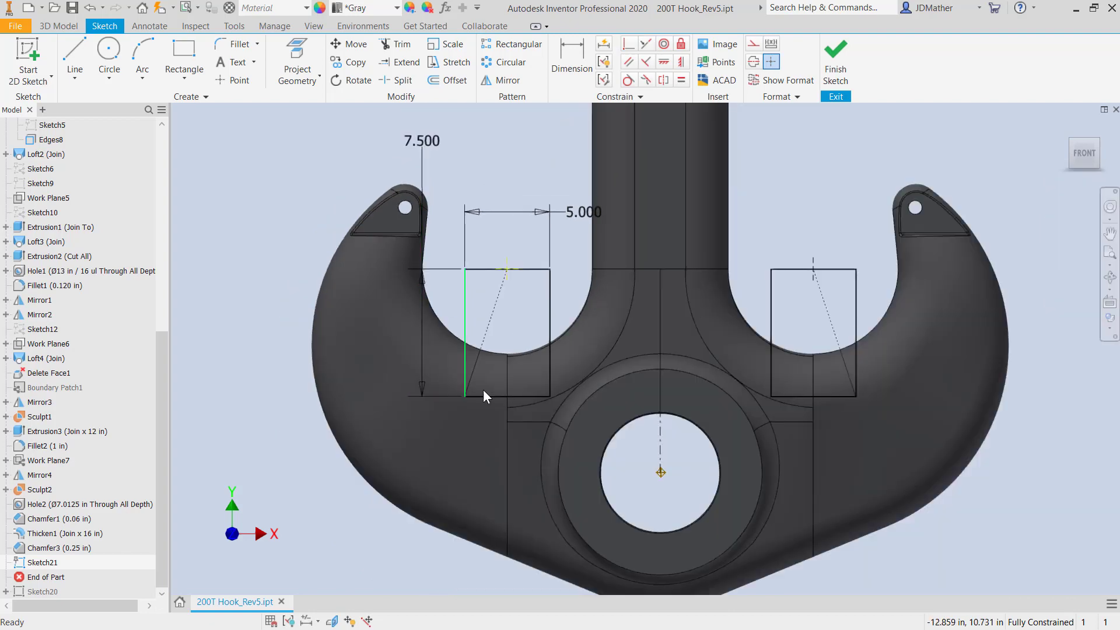
scroll(523, 558, up, 2)
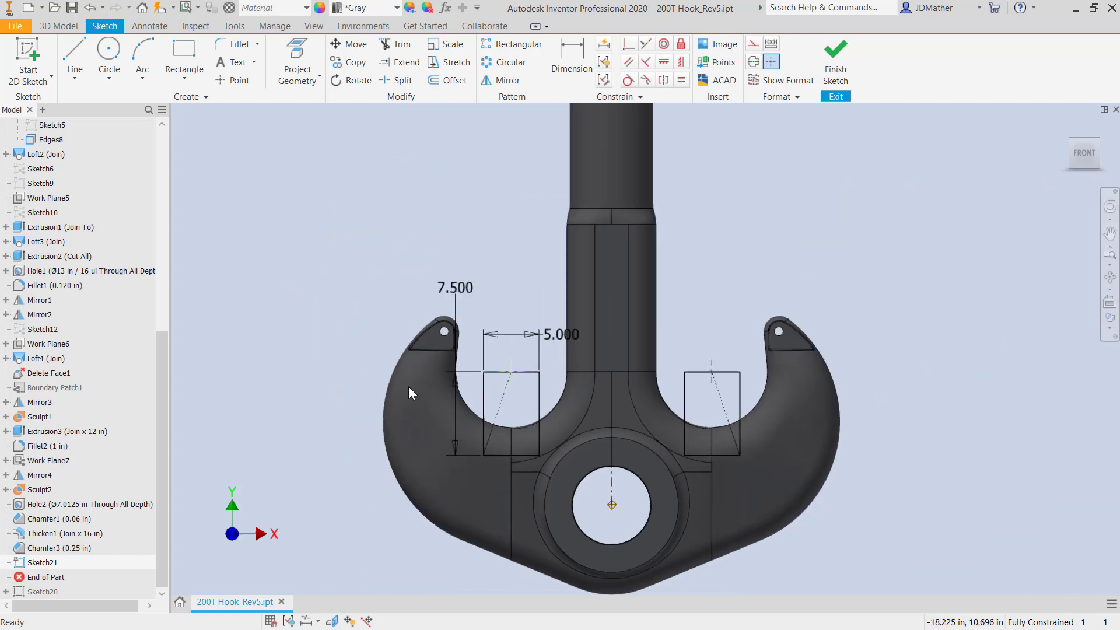
scroll(501, 448, down, 2)
scroll(527, 465, down, 2)
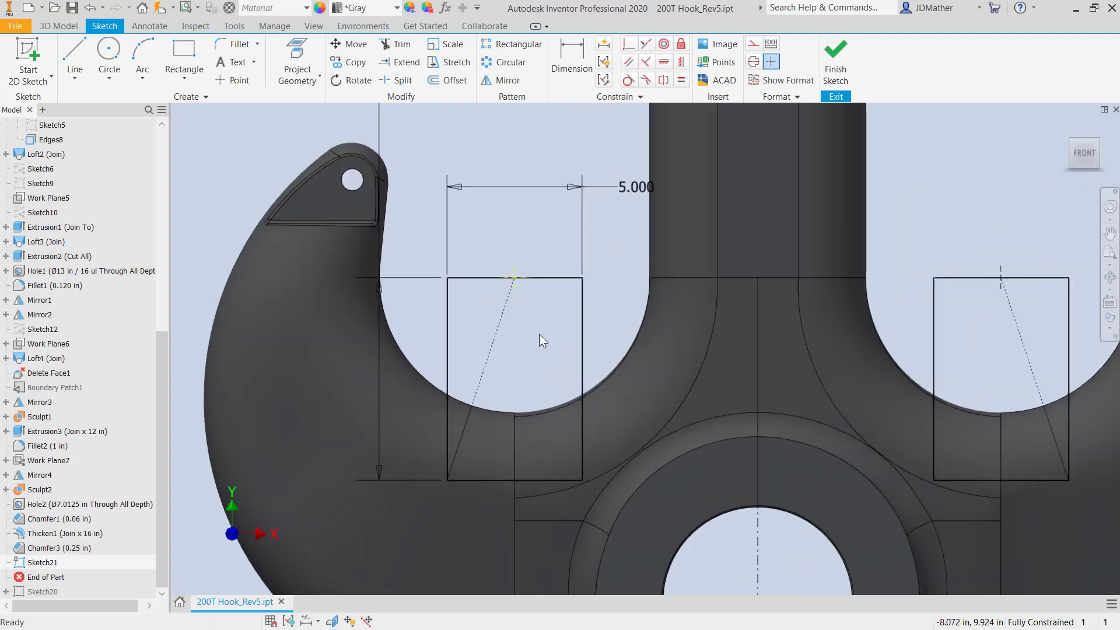
scroll(539, 334, up, 3)
mouse_move(535, 336)
shift+middle_down()
mouse_move(554, 362)
mouse_move(552, 389)
shift+middle_up()
scroll(552, 390, down, 2)
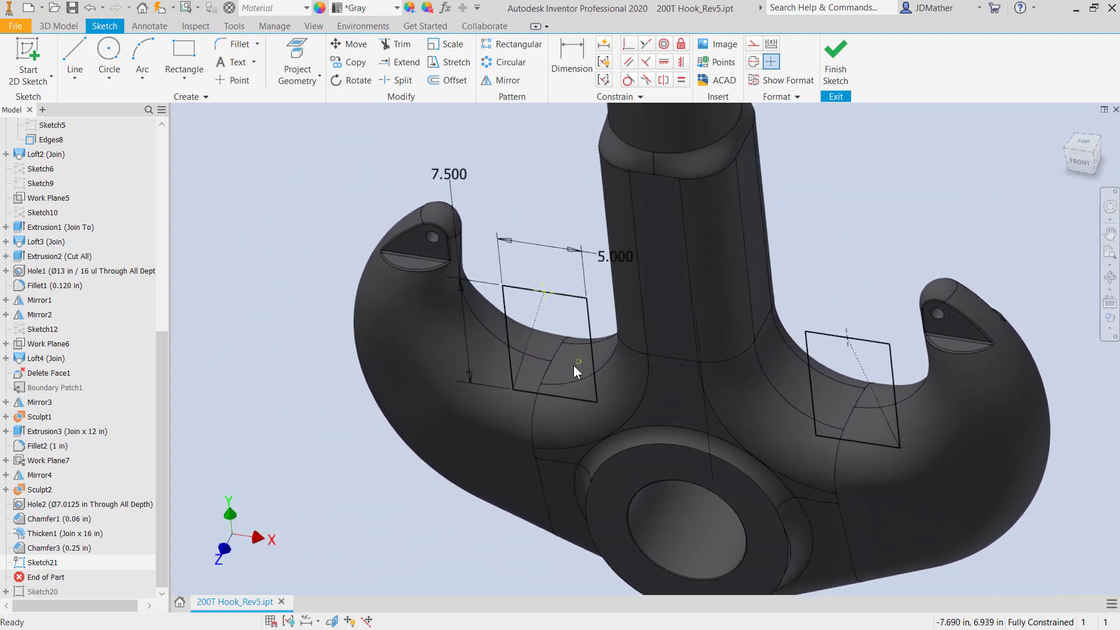
shift+middle_drag(592, 345, 449, 96)
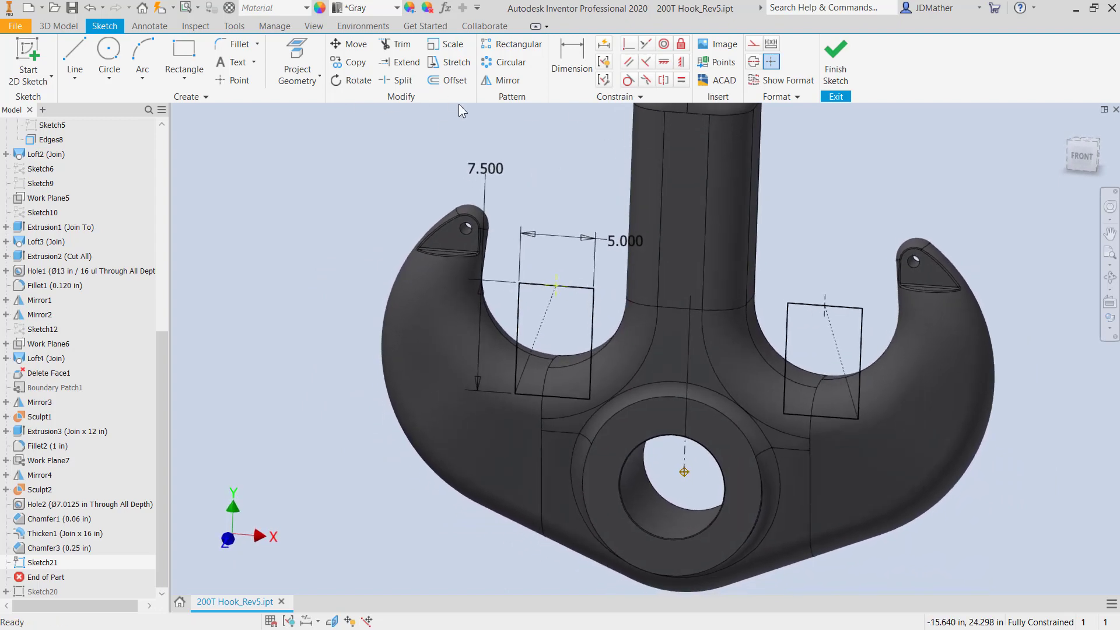
Finish the sketch and split all faces of the hook using the left rectangle as the split tool.
click(838, 66)
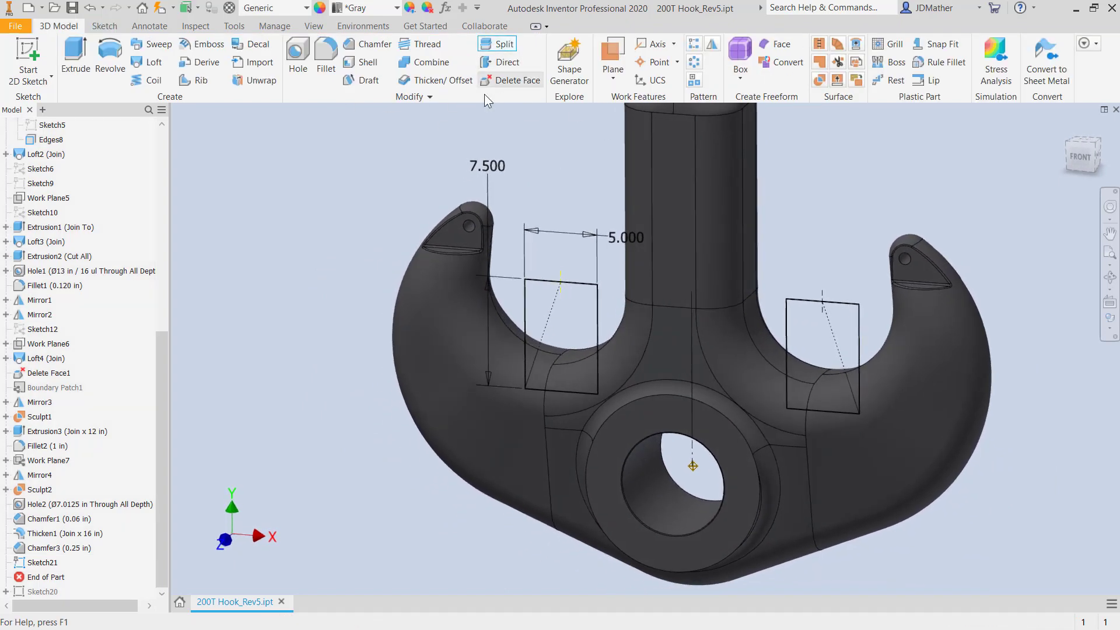
click(528, 293)
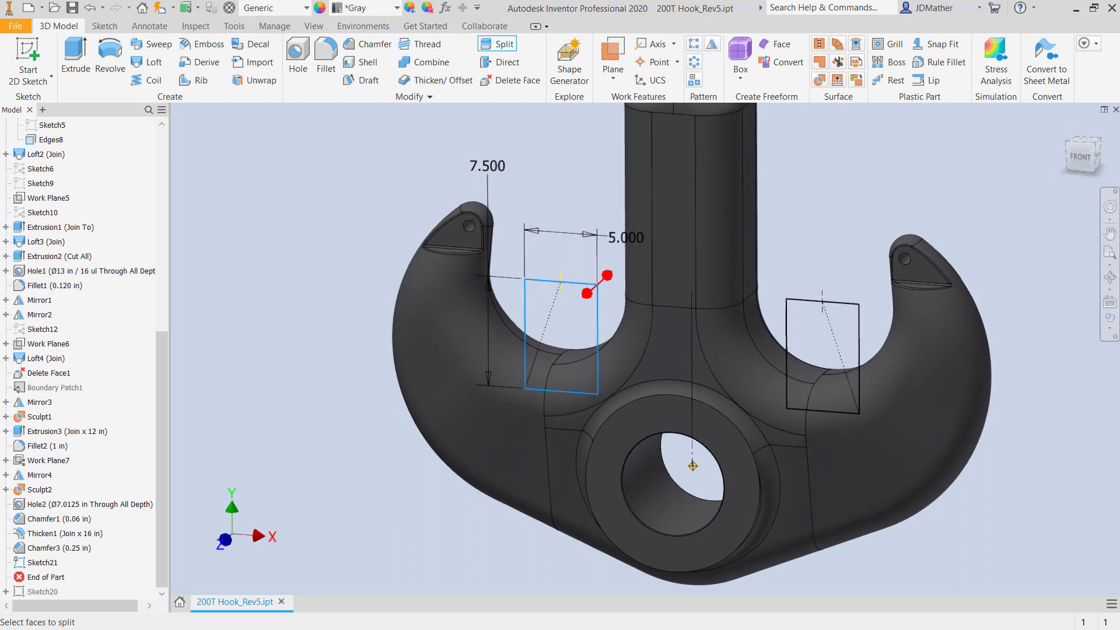
drag(619, 181, 516, 137)
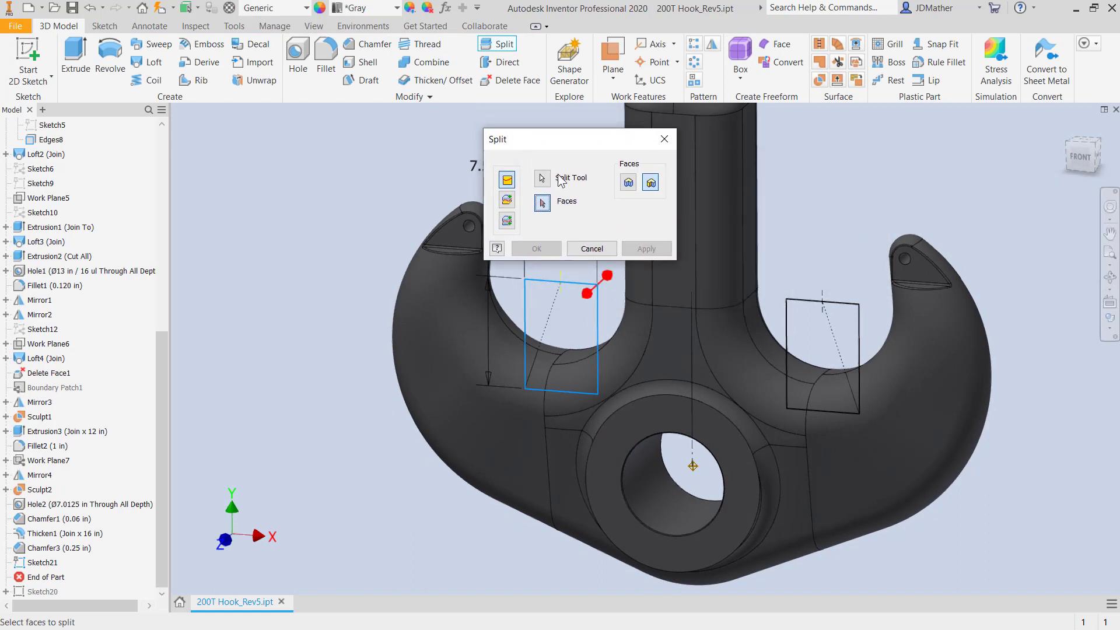
click(628, 185)
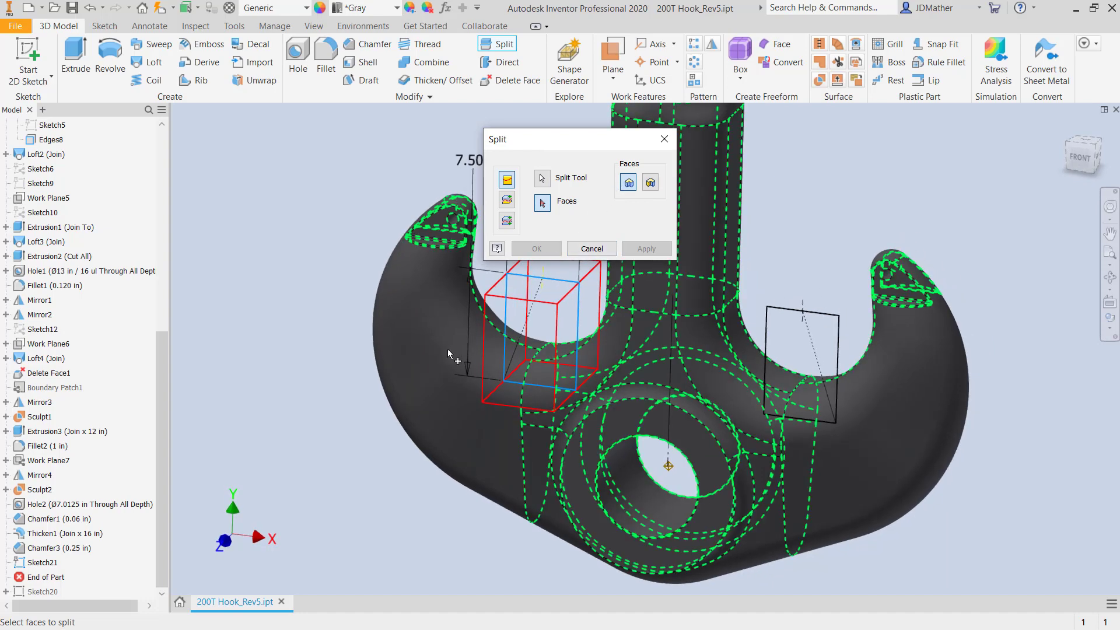
click(525, 247)
Make Sketch21 under Split1 visible and split all faces of the hook with the right rectangle.
mouse_move(429, 286)
shift+middle_down()
mouse_move(530, 335)
mouse_move(524, 385)
mouse_move(442, 442)
mouse_move(166, 437)
shift+middle_up()
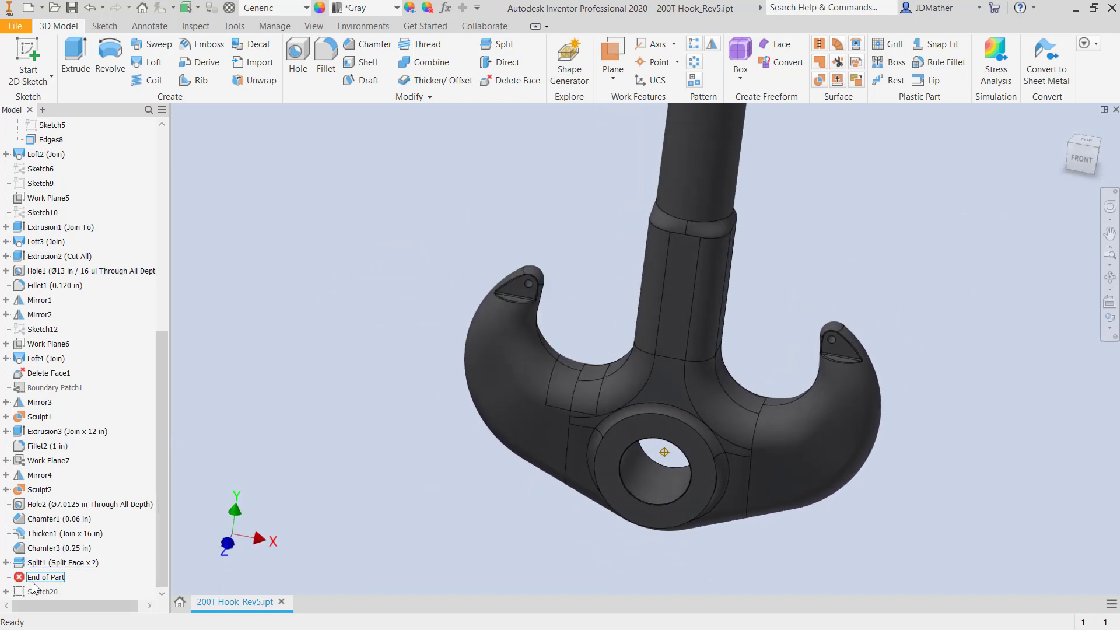
click(5, 563)
right_click(27, 575)
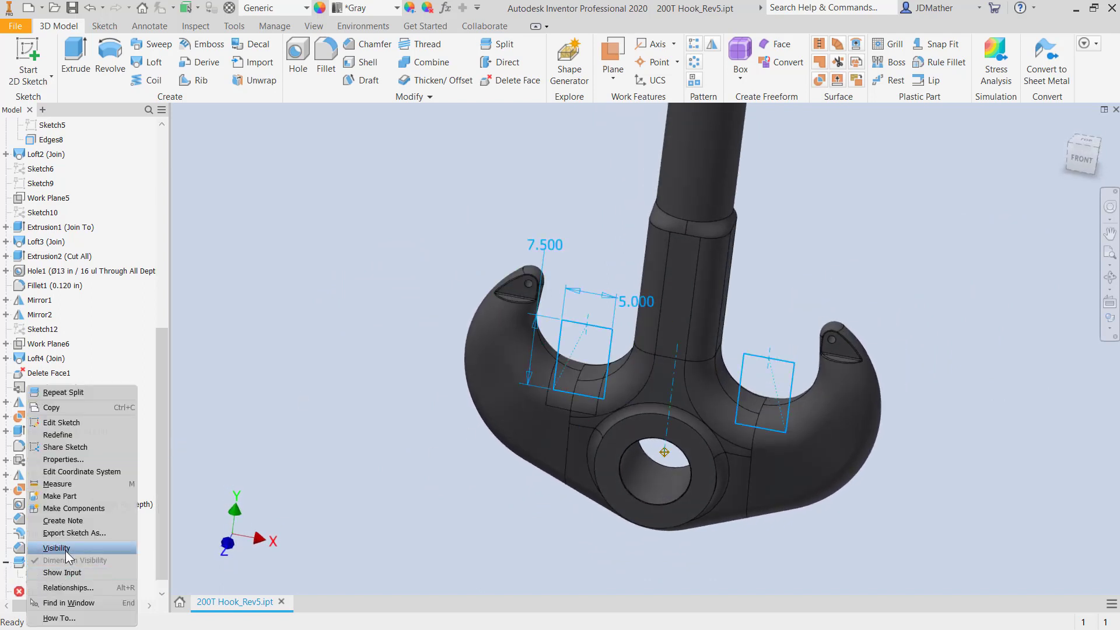
click(65, 551)
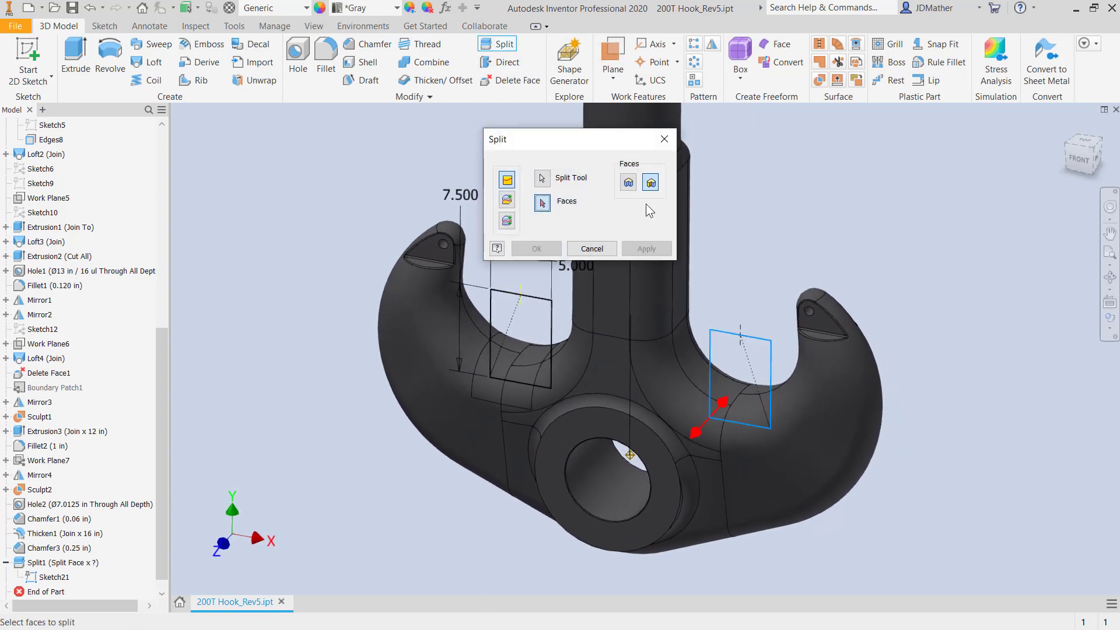
click(628, 182)
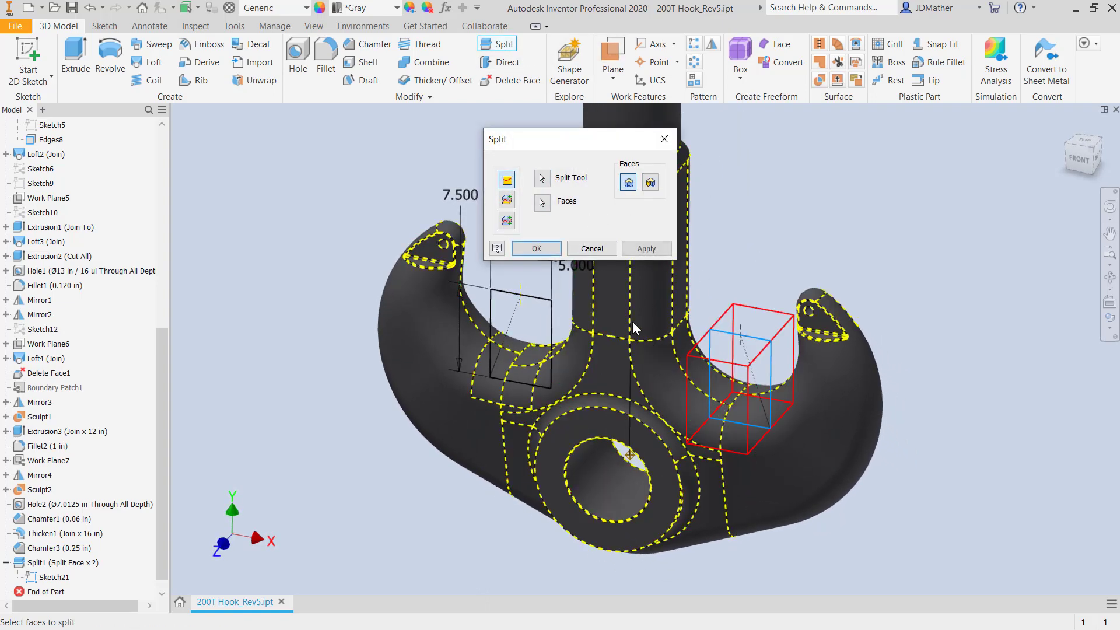
click(535, 248)
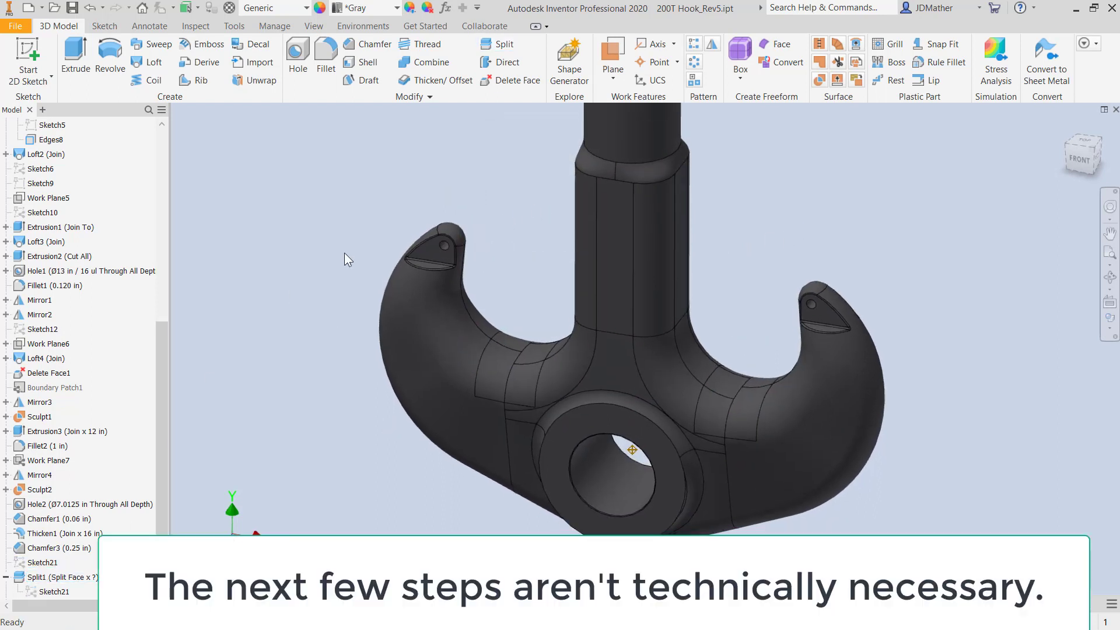
Start Delete Face and select all split faces that form the left hook throat's rectangular patch, front and back.
scroll(350, 252, up, 4)
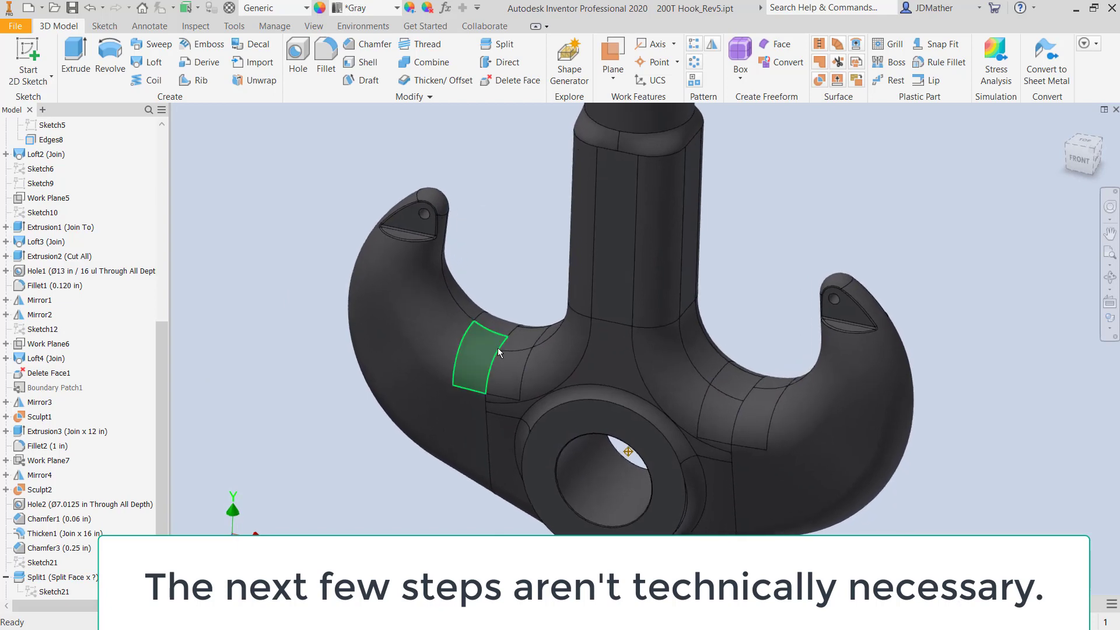
scroll(517, 331, up, 1)
scroll(516, 331, up, 1)
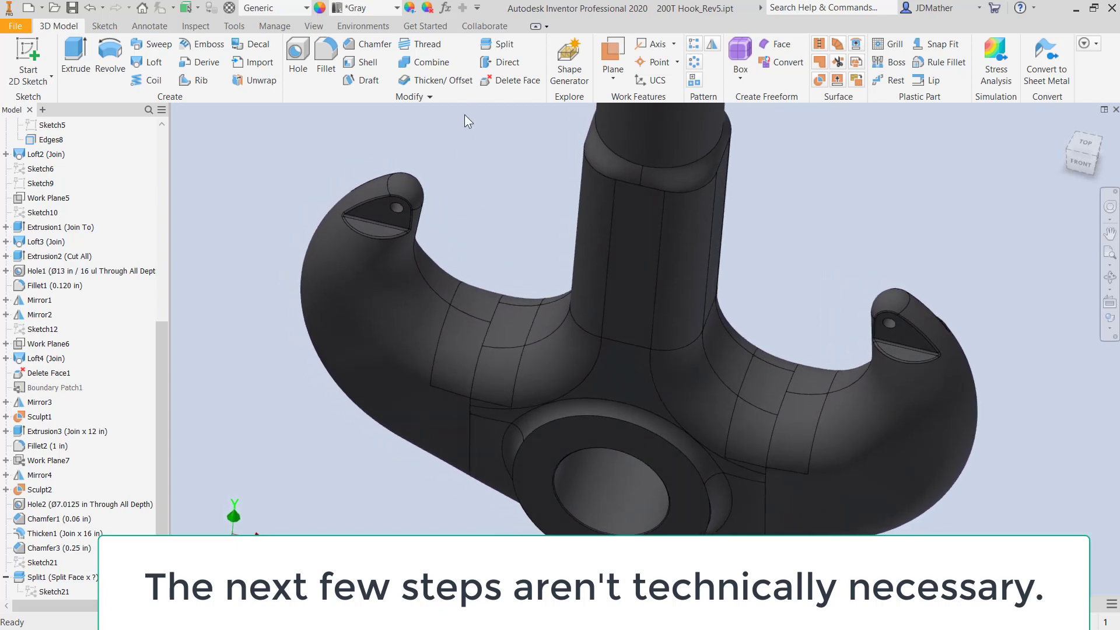
click(513, 79)
click(482, 308)
click(478, 333)
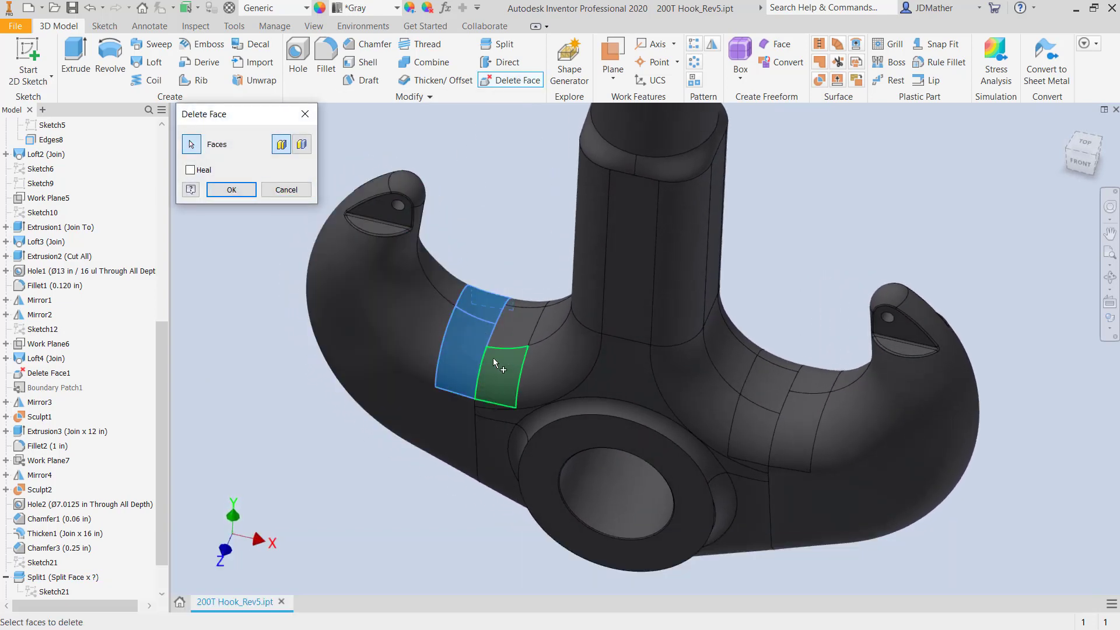
click(496, 360)
click(511, 339)
shift+middle_drag(511, 338, 491, 260)
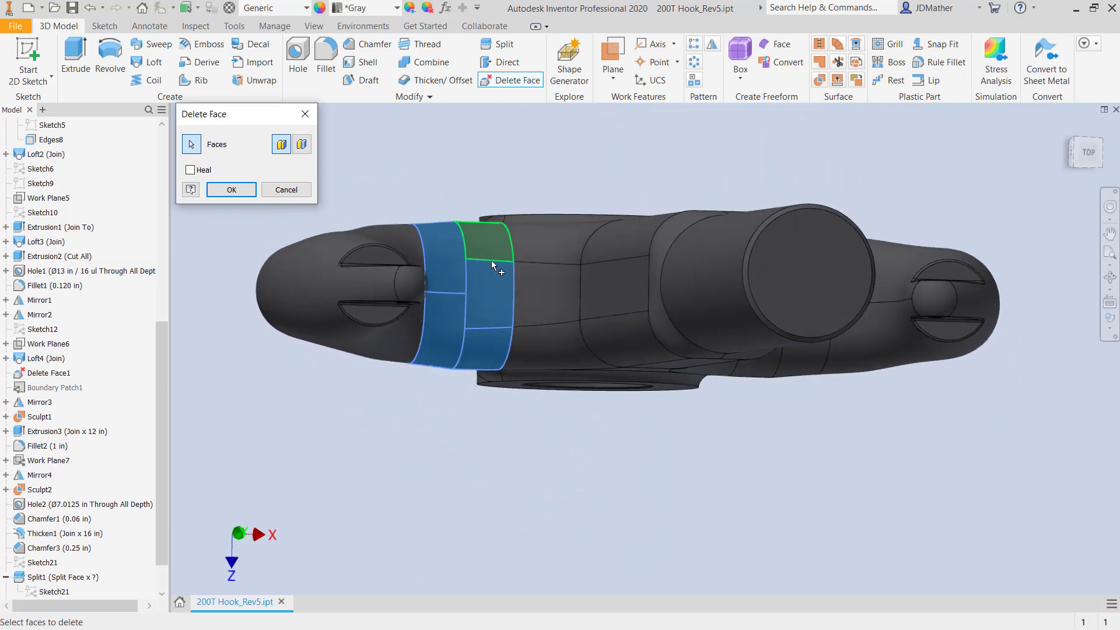
shift+middle_drag(605, 404, 682, 470)
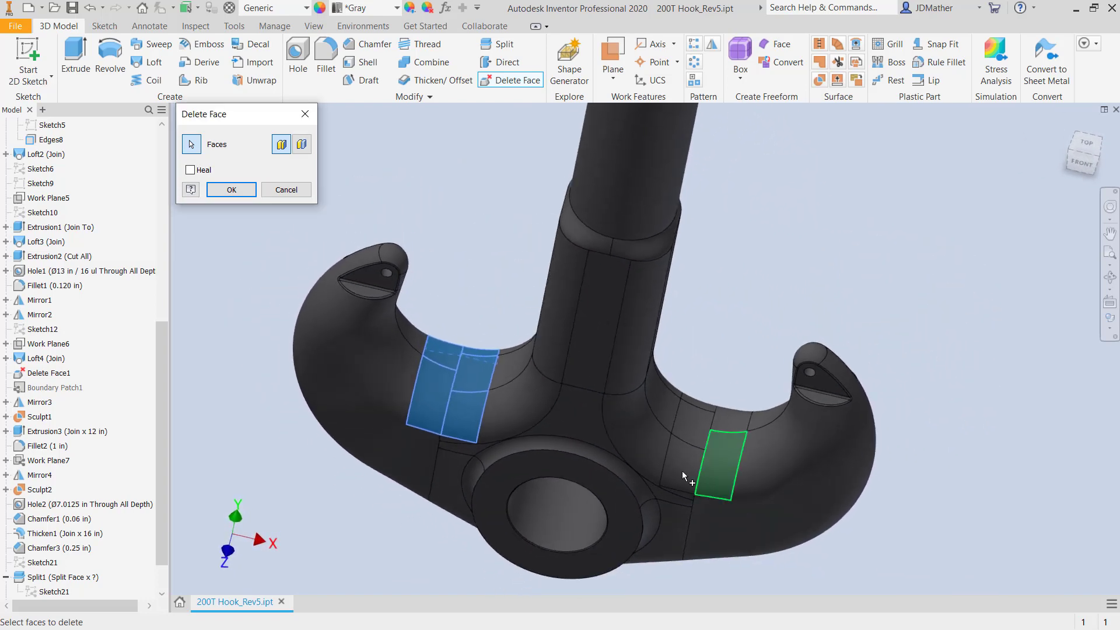
Add all split faces of the right throat's patch to the selection and delete both patches without healing.
click(720, 464)
click(685, 472)
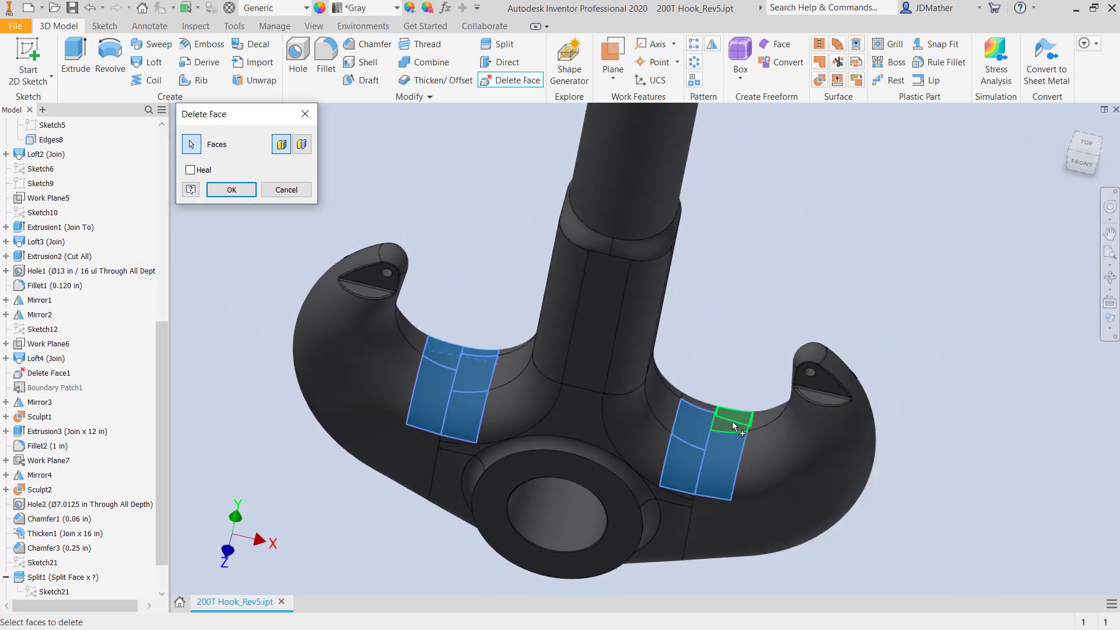
shift+middle_drag(732, 421, 740, 309)
click(756, 283)
key(F6)
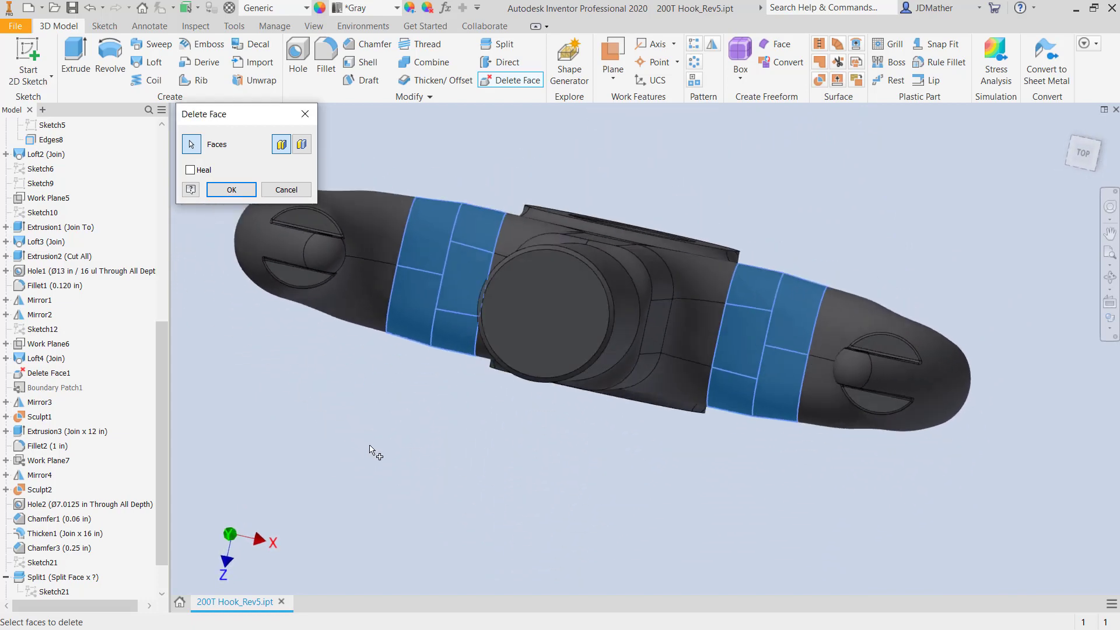
drag(163, 375, 161, 88)
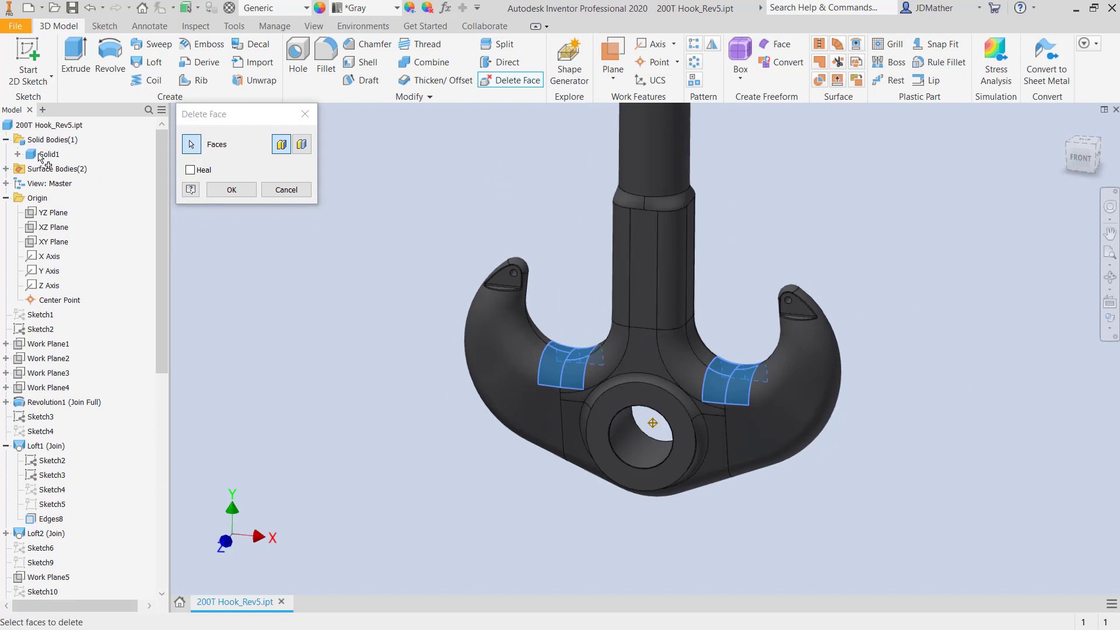
click(232, 191)
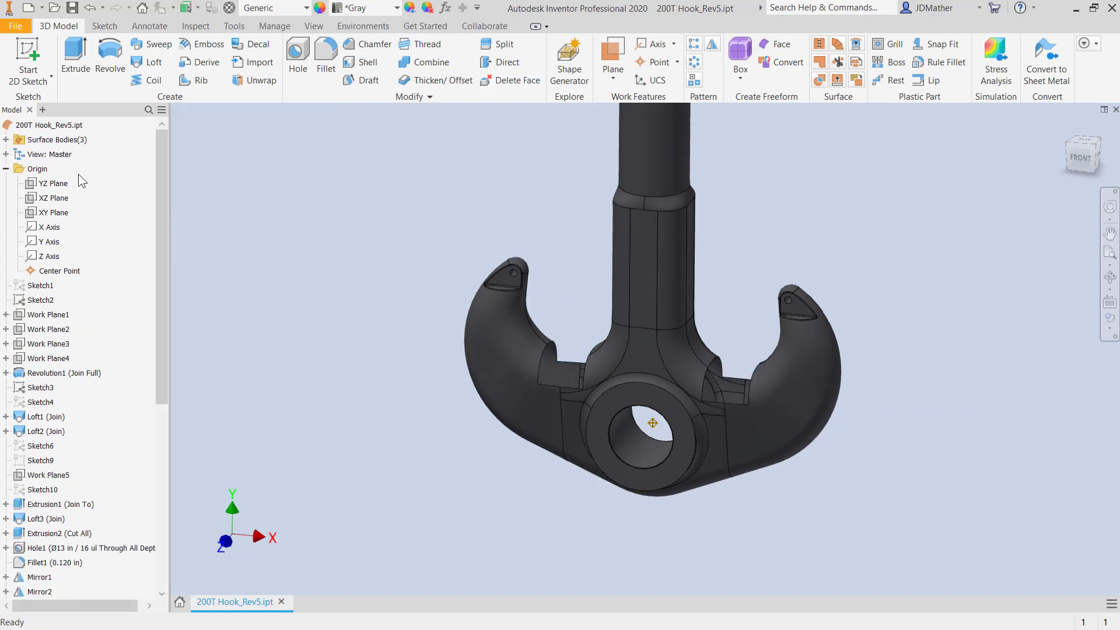
Inspect the Solid1 entry among the surface bodies and the openings in both hook throats from several angles.
click(6, 140)
click(49, 155)
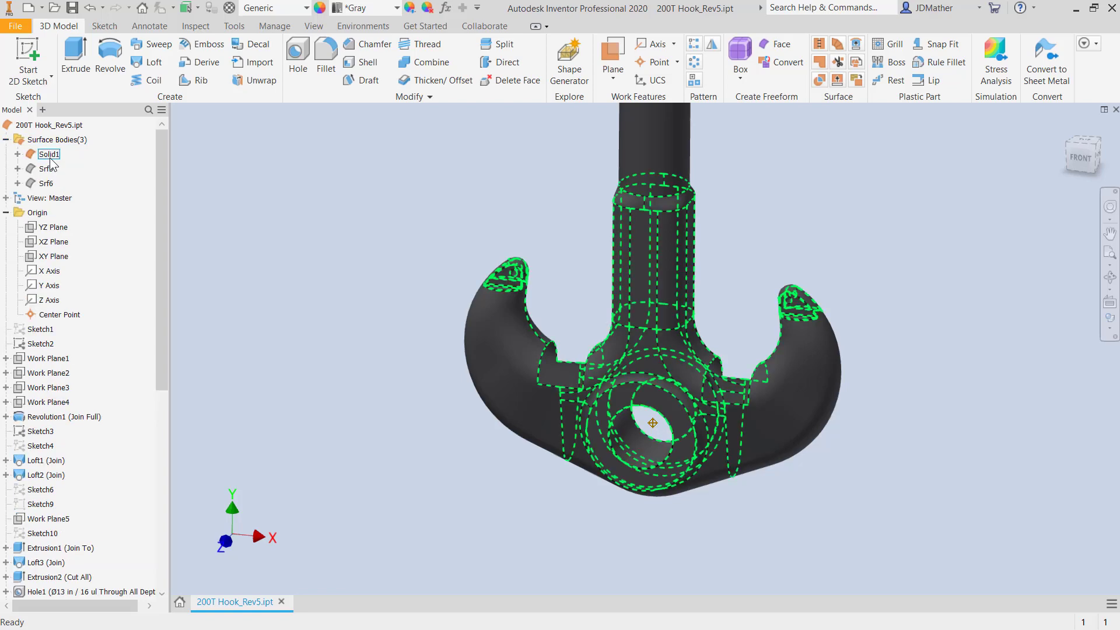
scroll(428, 438, down, 3)
shift+middle_drag(429, 438, 473, 480)
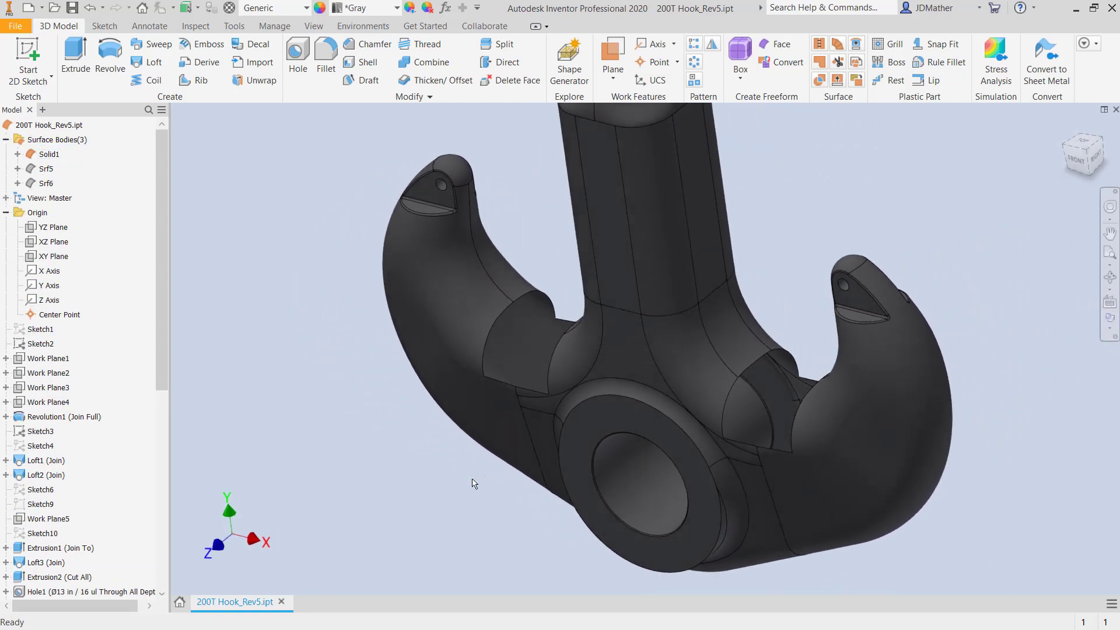
shift+middle_drag(473, 483, 305, 440)
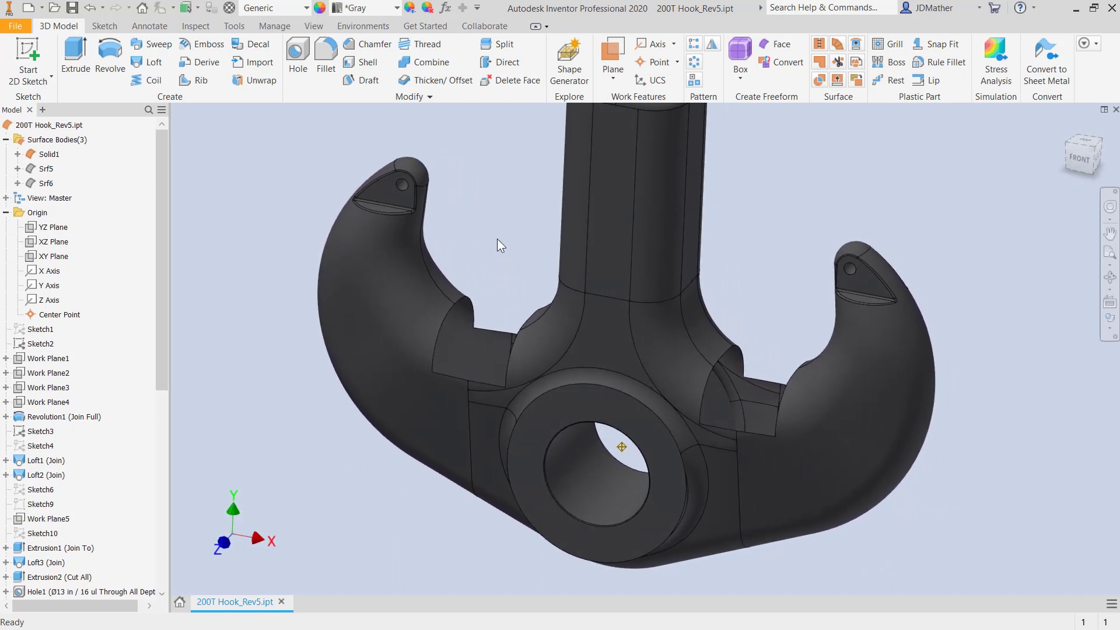
Close the left throat opening with a boundary patch using the Tangent Condition along its edge loop.
click(817, 58)
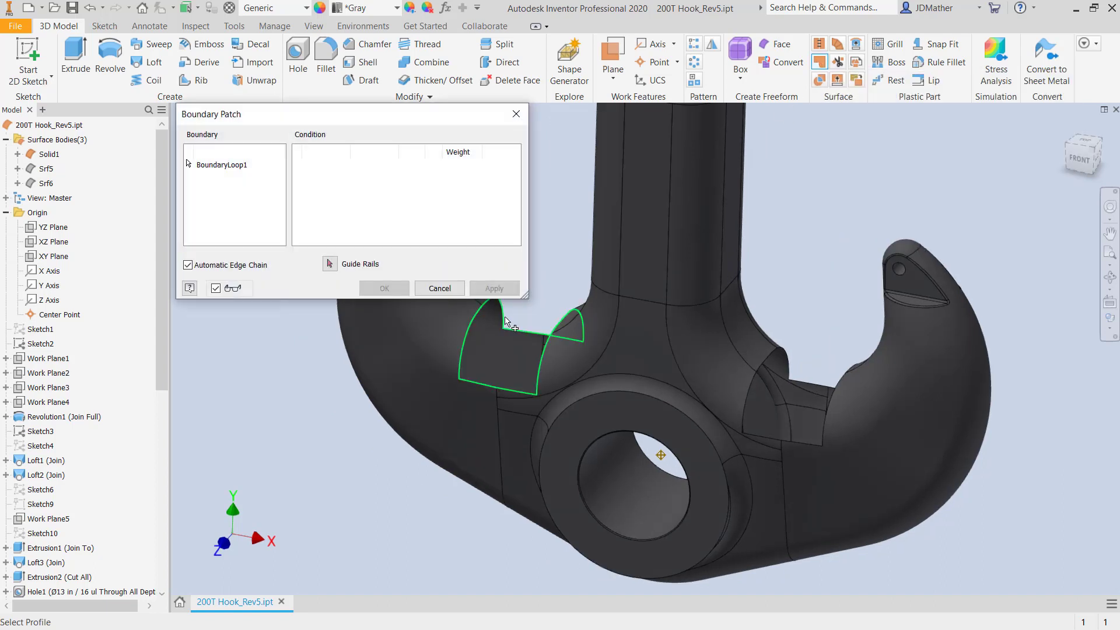
click(581, 284)
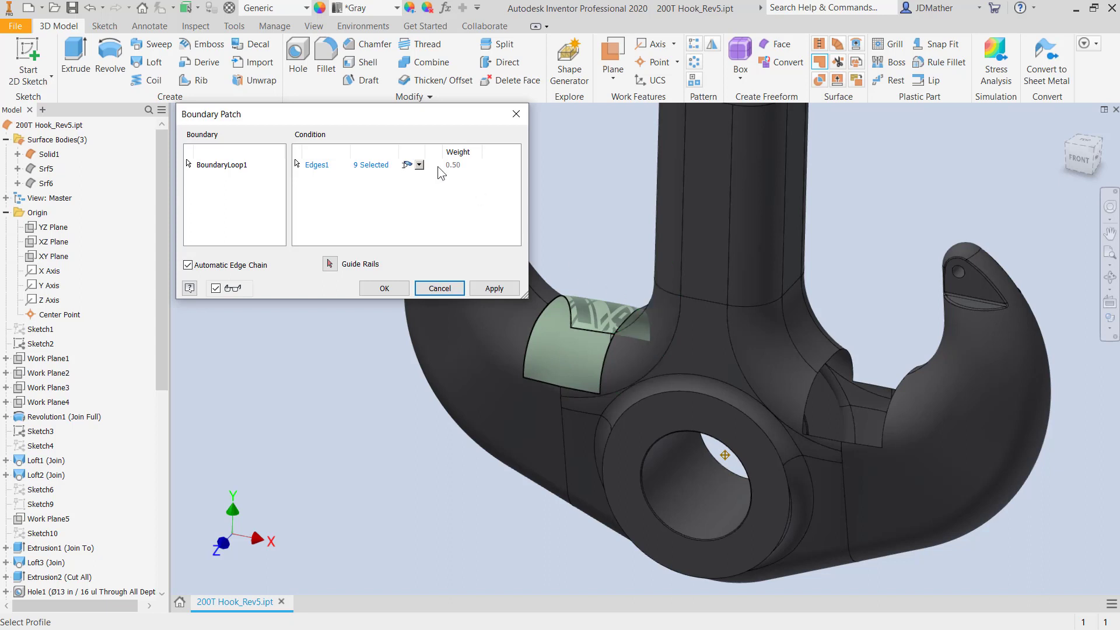
click(419, 165)
click(414, 187)
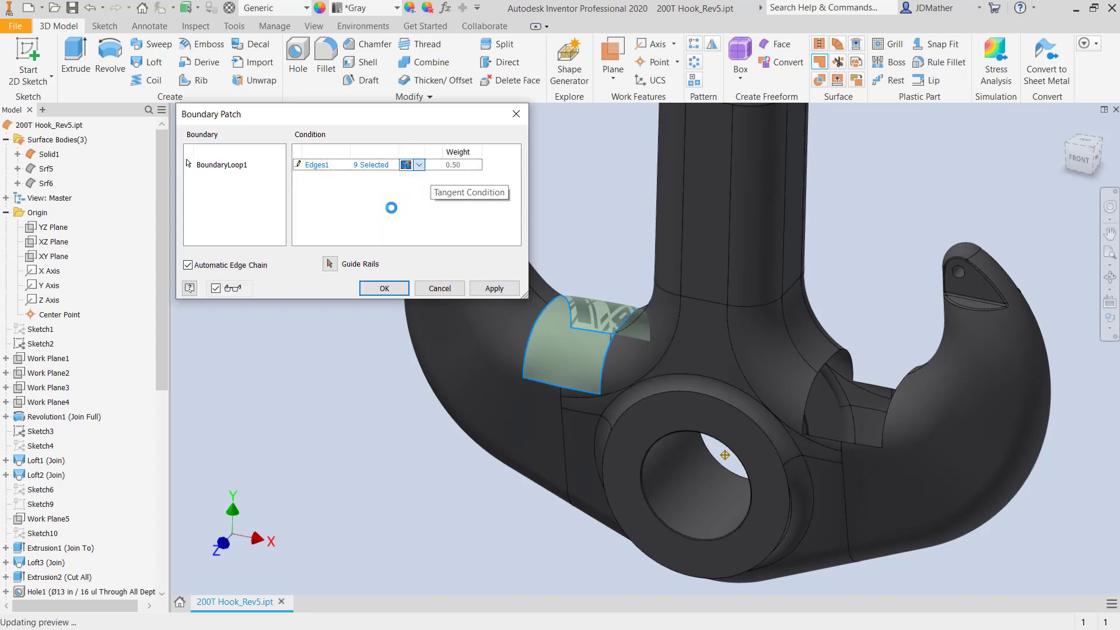
click(485, 287)
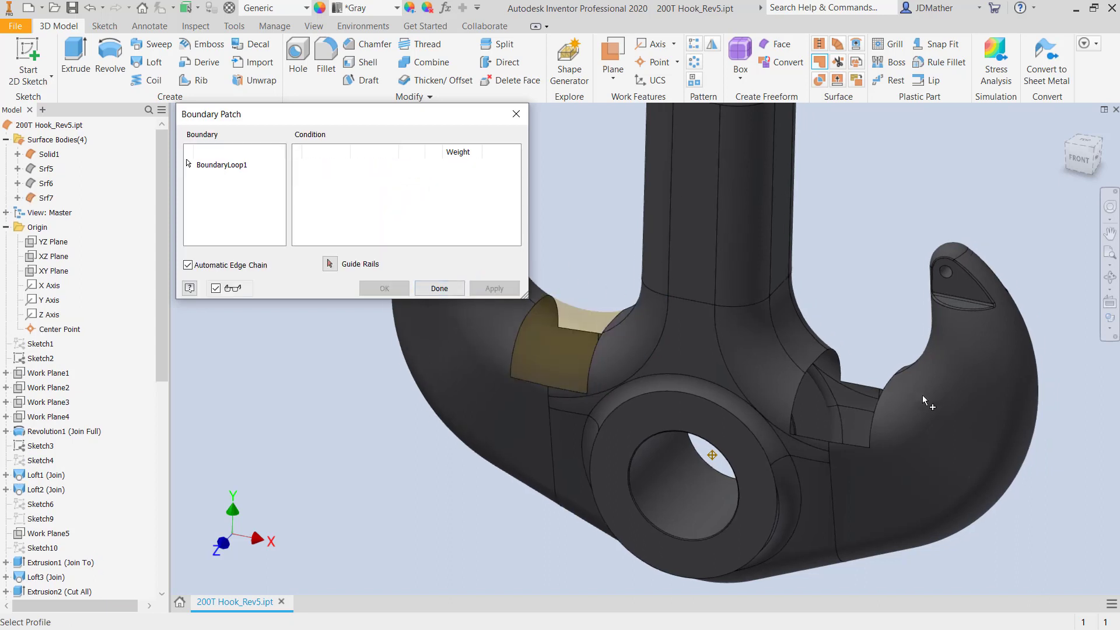
Close the right throat opening with a boundary patch using the Tangent Condition and finish the Boundary Patch command.
click(811, 361)
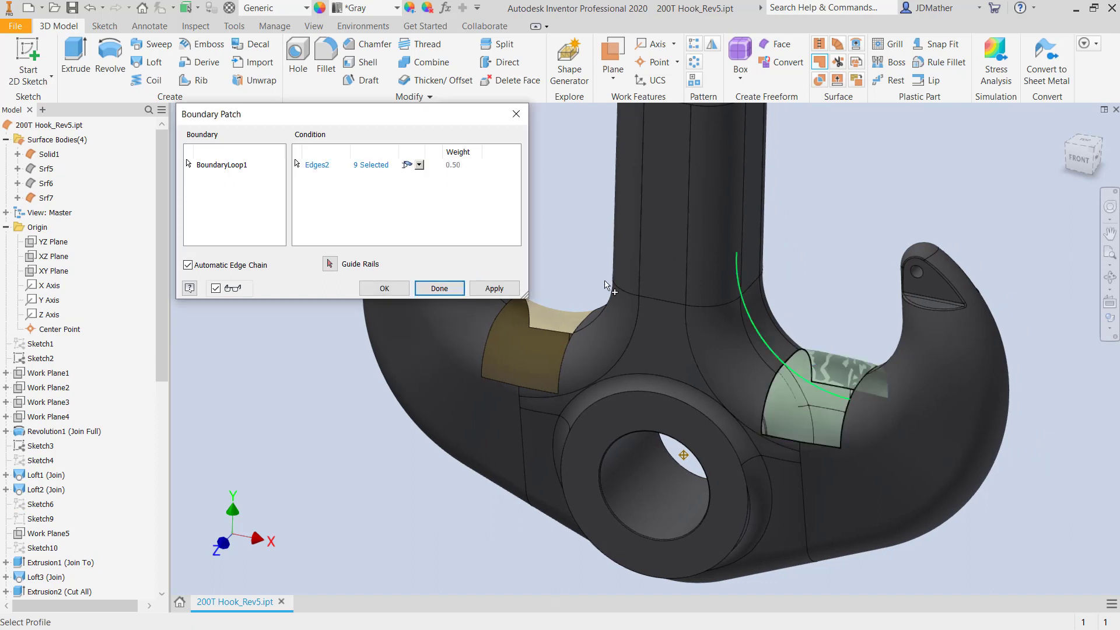
click(421, 165)
click(415, 183)
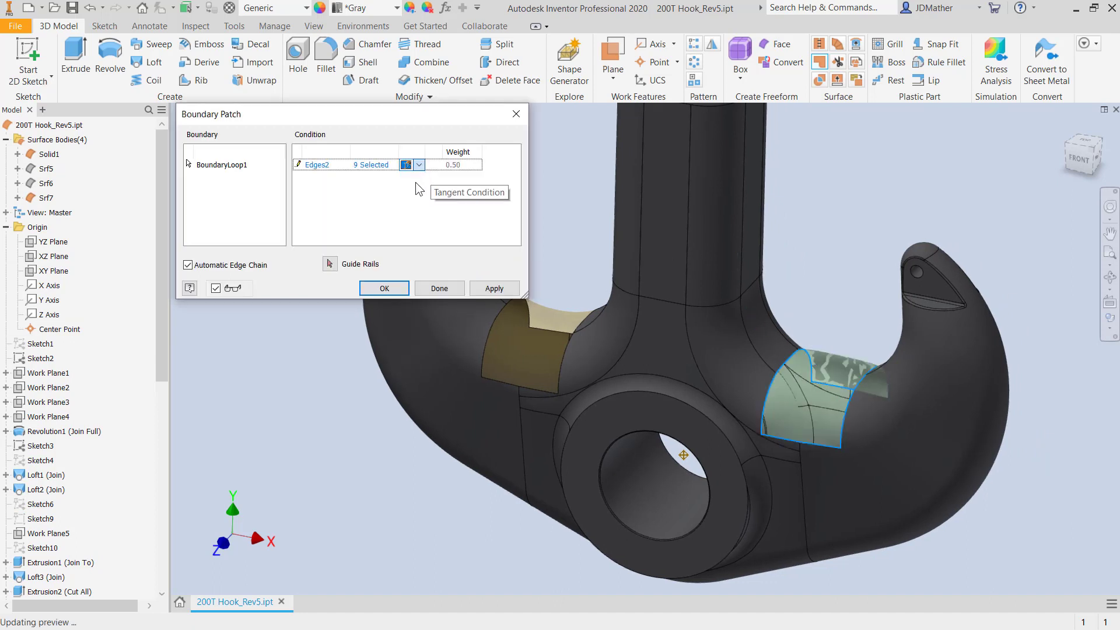
click(384, 288)
scroll(542, 203, down, 1)
middle_drag(583, 154, 527, 159)
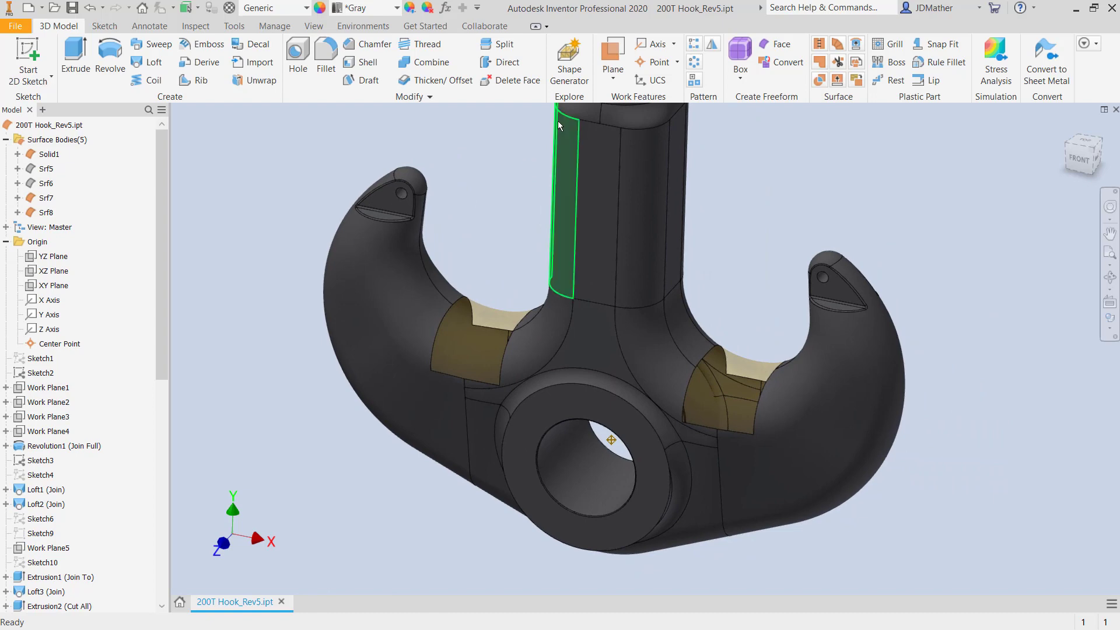
Stitch the open hook body and the two throat boundary patches into a solid with a 0.010 in maximum tolerance.
click(823, 46)
click(518, 385)
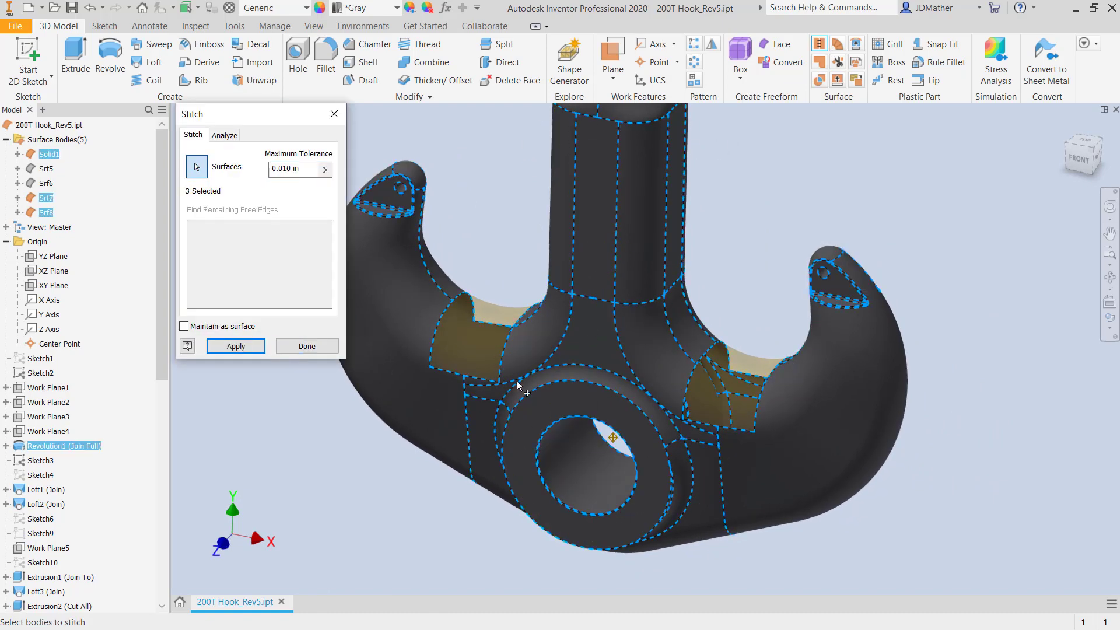
click(235, 349)
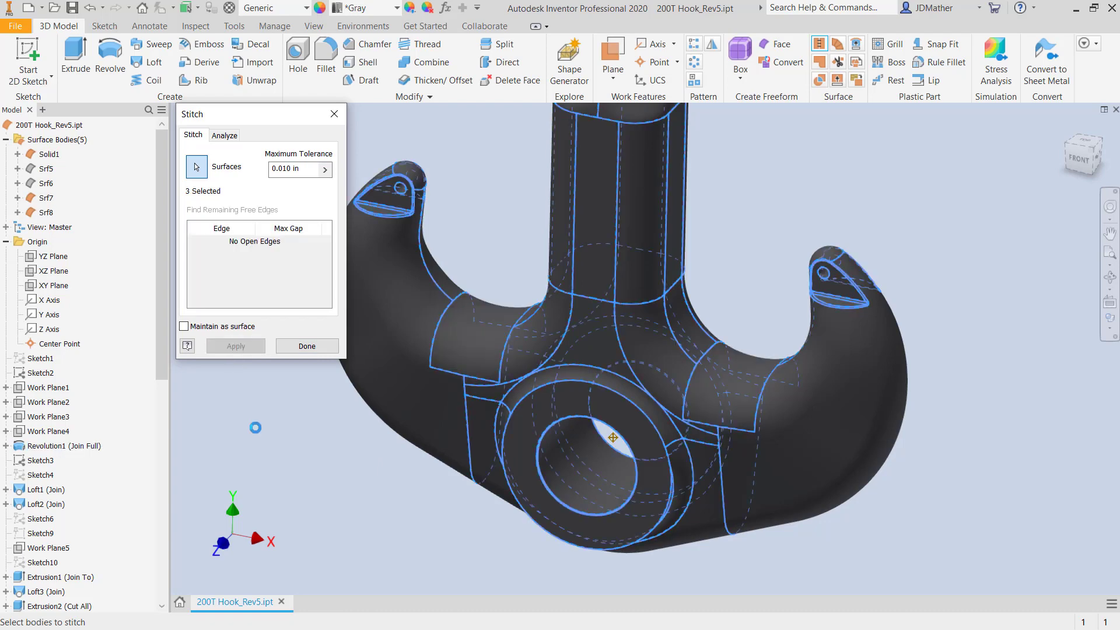
click(307, 346)
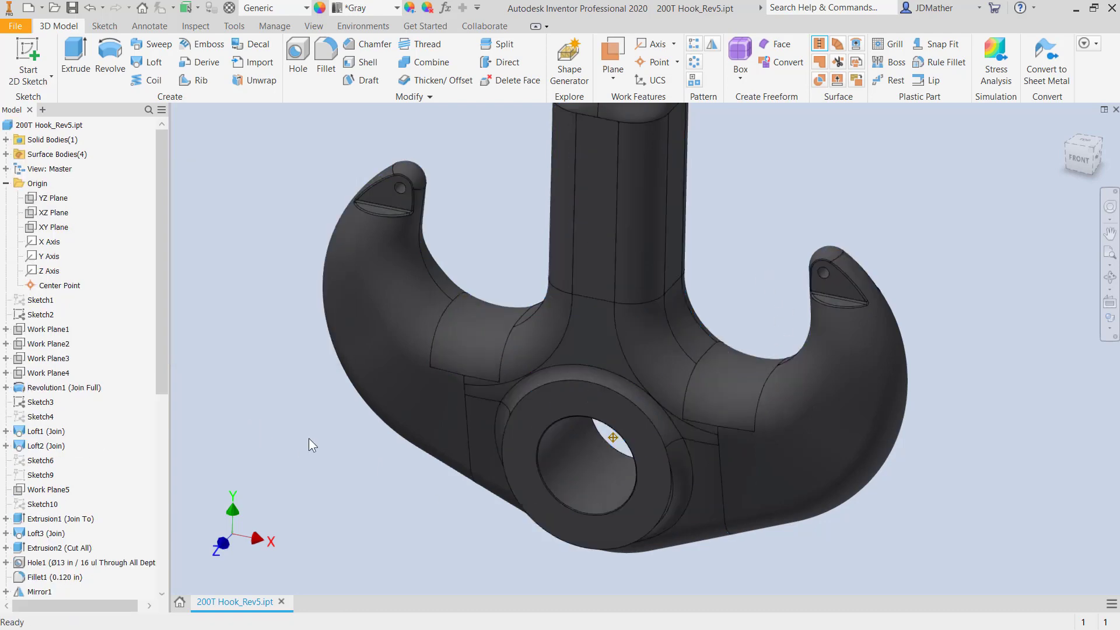
click(709, 390)
click(763, 587)
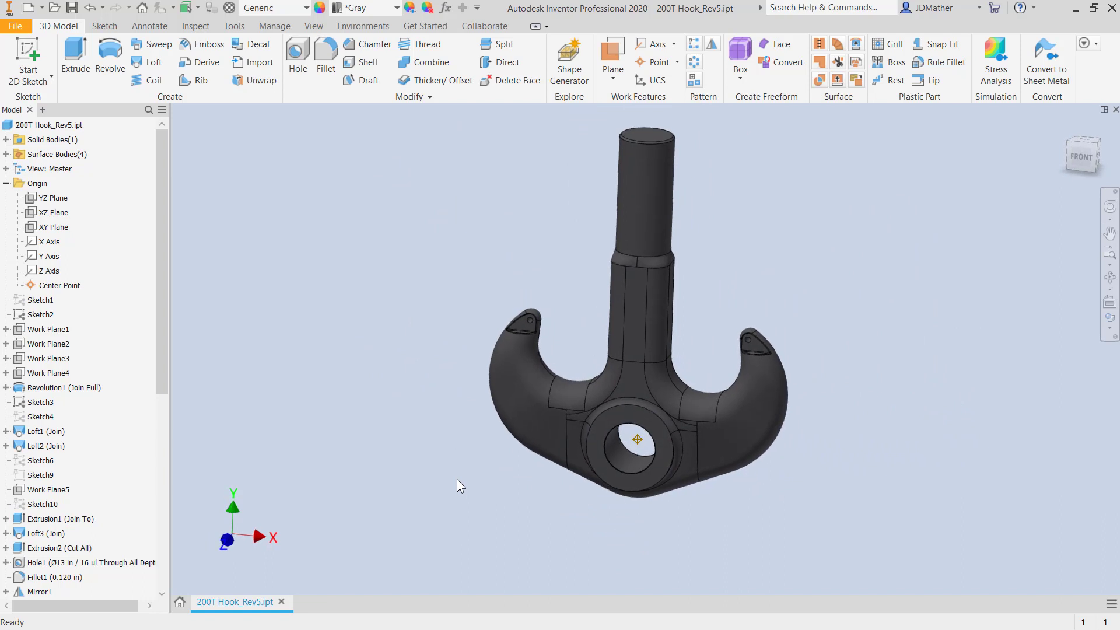
Enter the Stress Analysis environment and create a static analysis study of the hook, without adding a fixed constraint.
scroll(539, 322, up, 5)
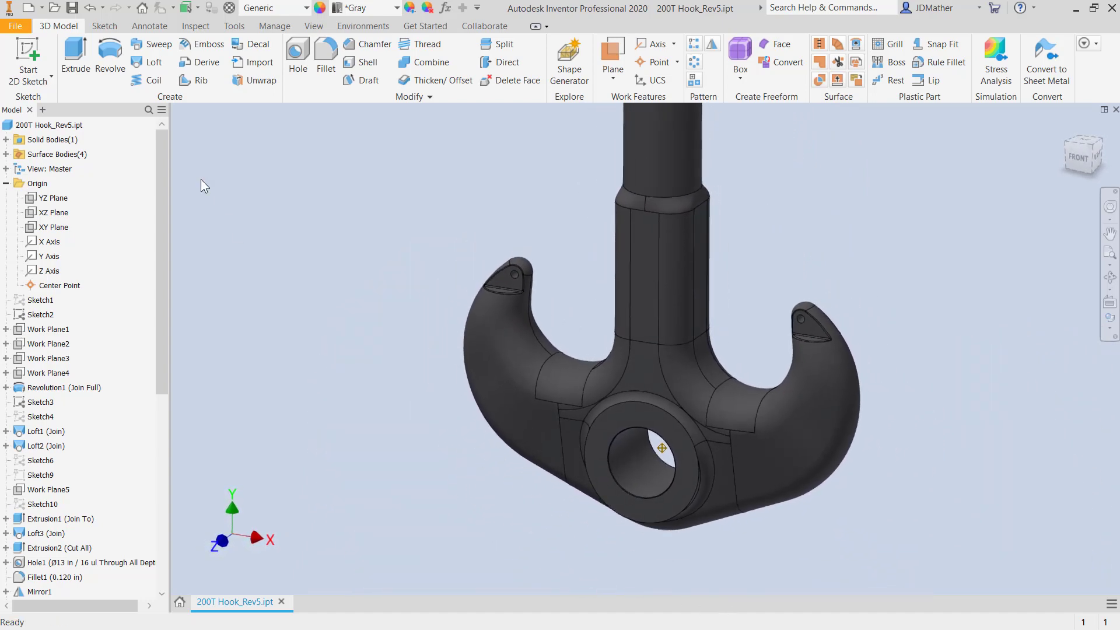
click(372, 29)
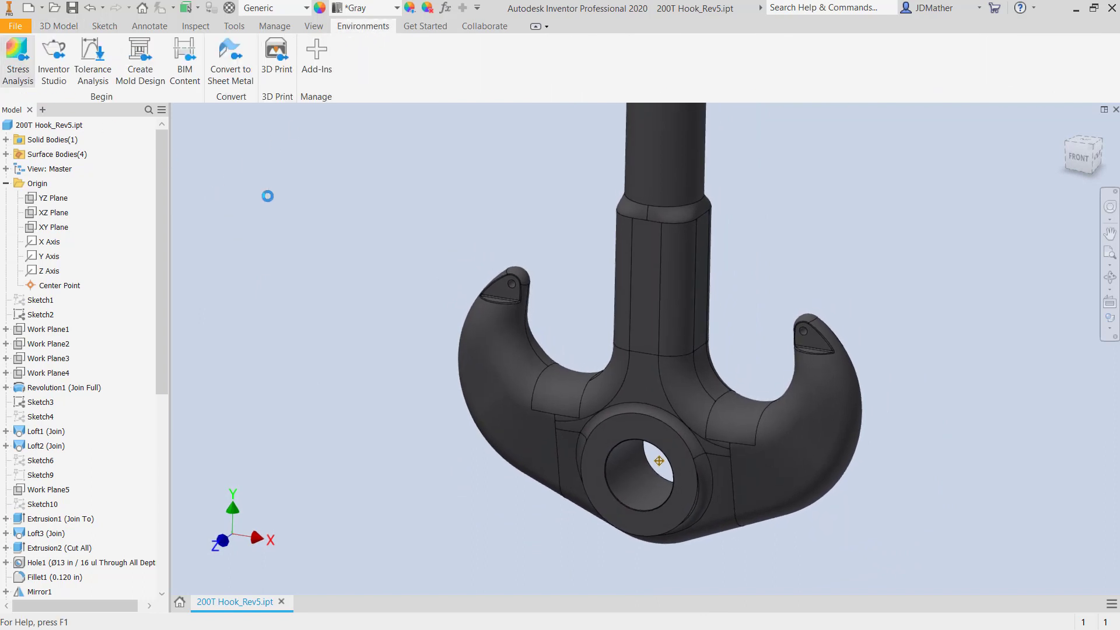
click(575, 532)
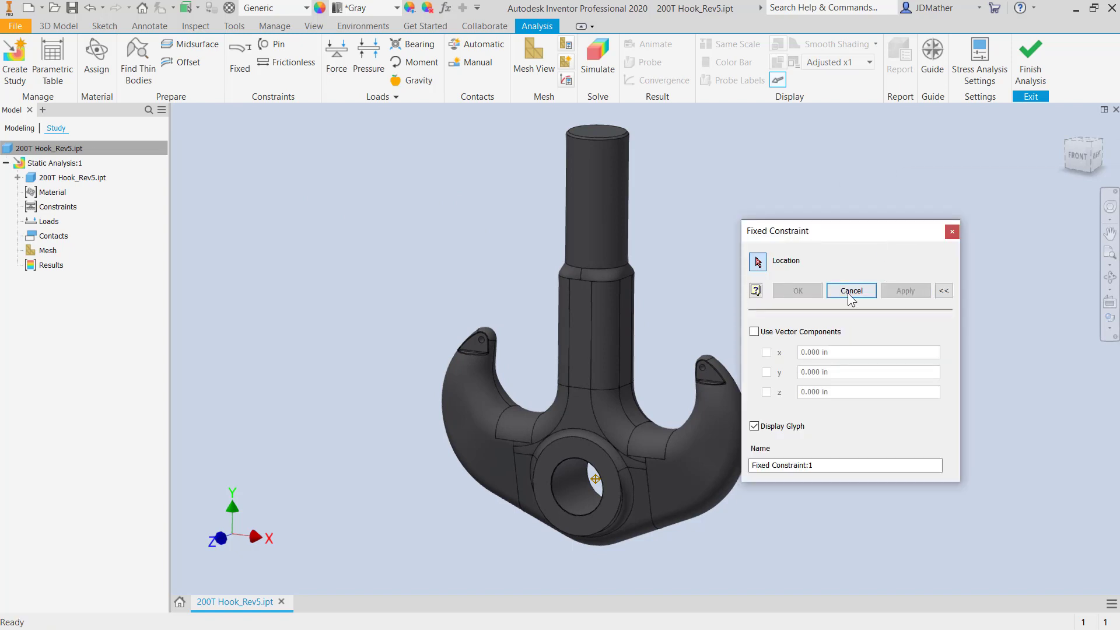
click(847, 291)
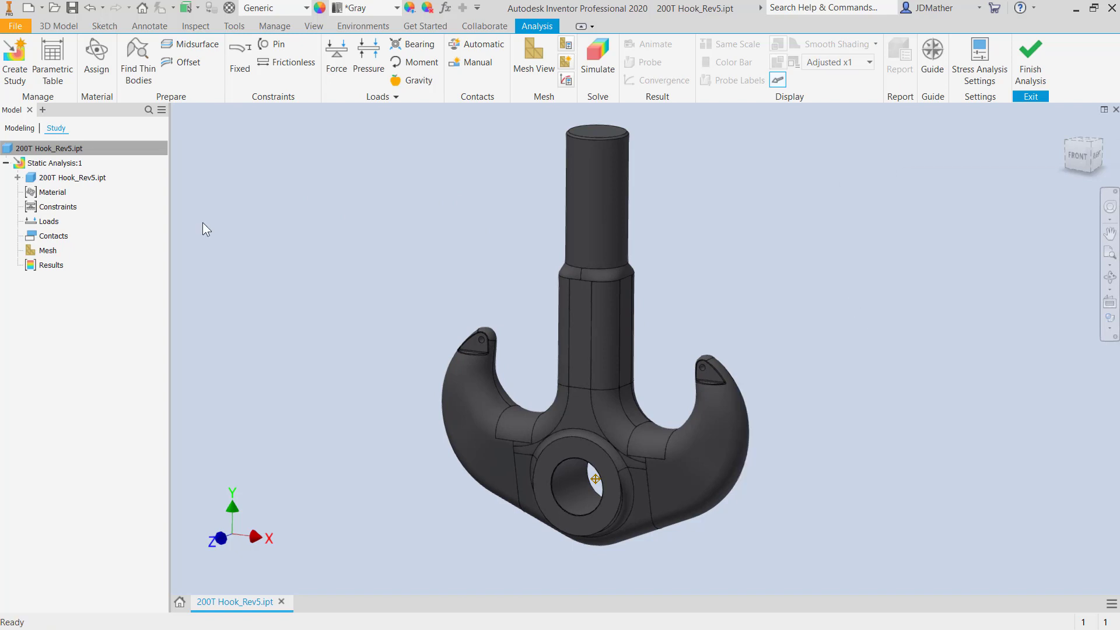
List the hook's features in the study and exclude Extrusion2, the hook tip cut, from the study.
click(18, 177)
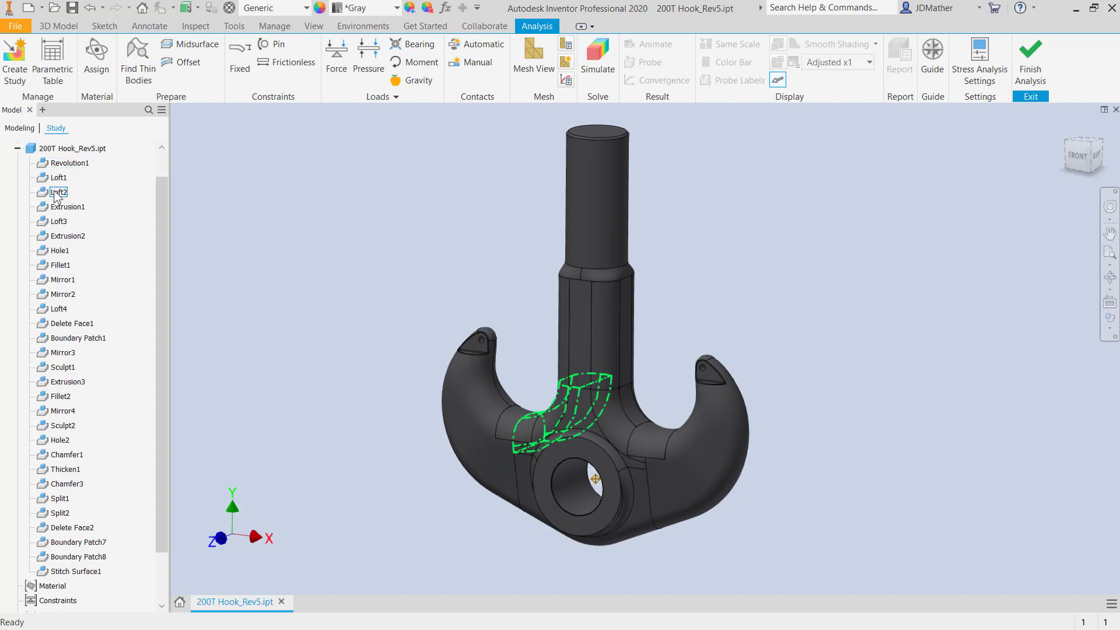
right_click(68, 237)
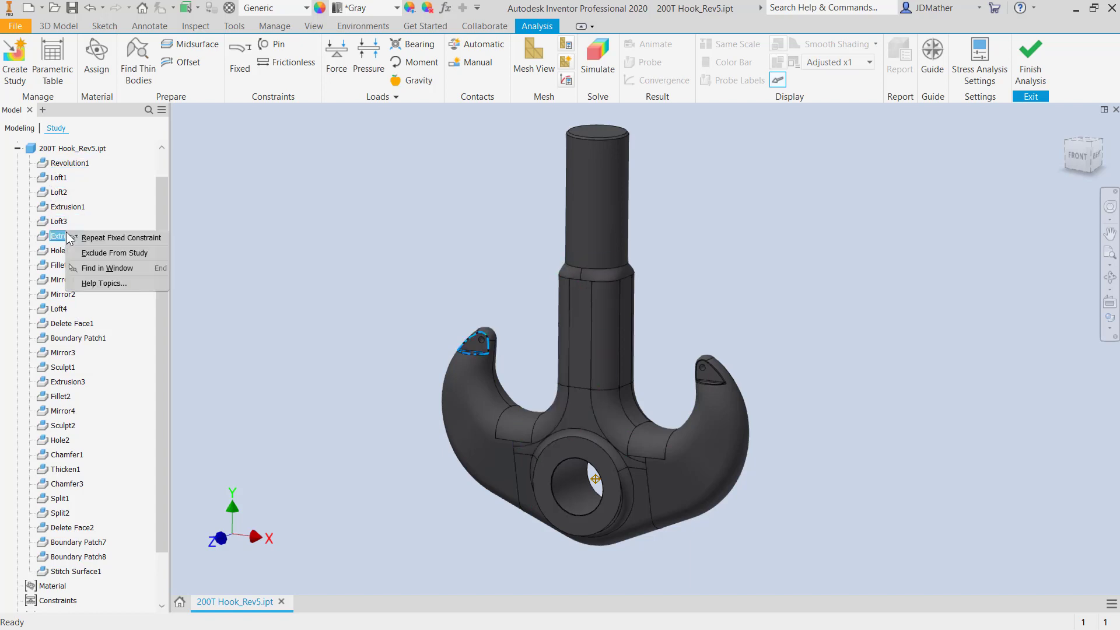
click(101, 254)
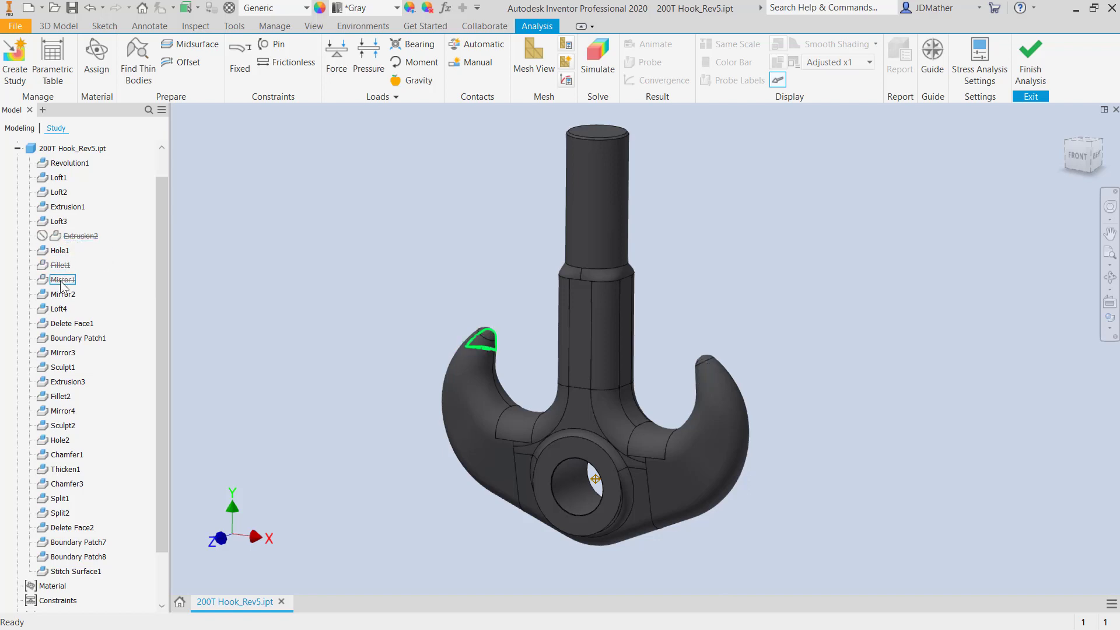
Exclude Chamfer3 at the upper end of the hook's shank from the study.
scroll(241, 331, up, 5)
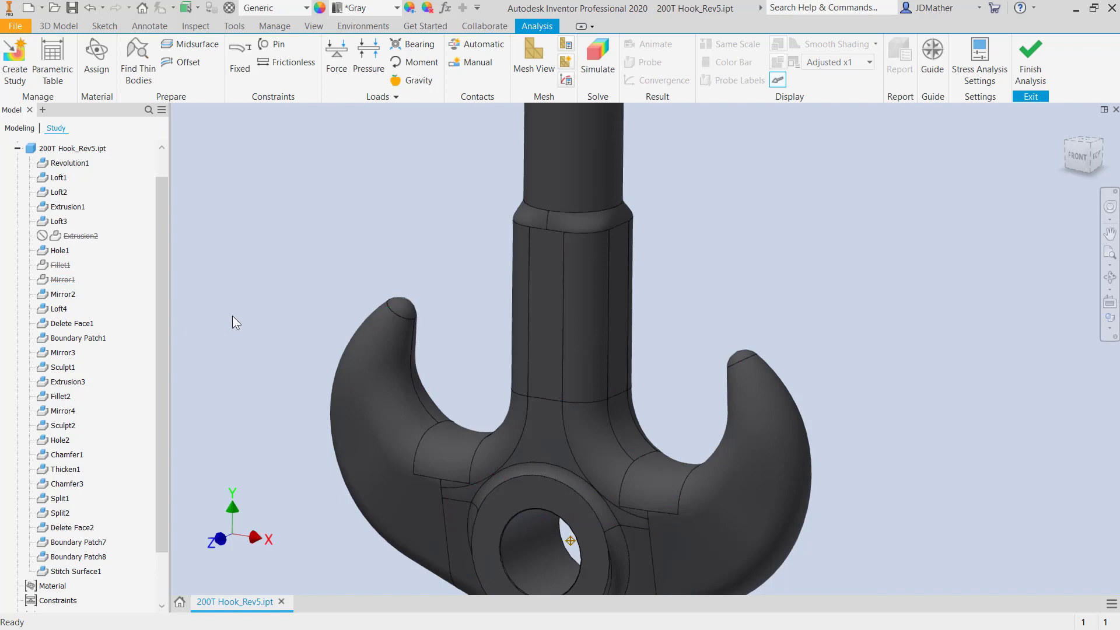
scroll(232, 316, down, 3)
scroll(227, 317, down, 2)
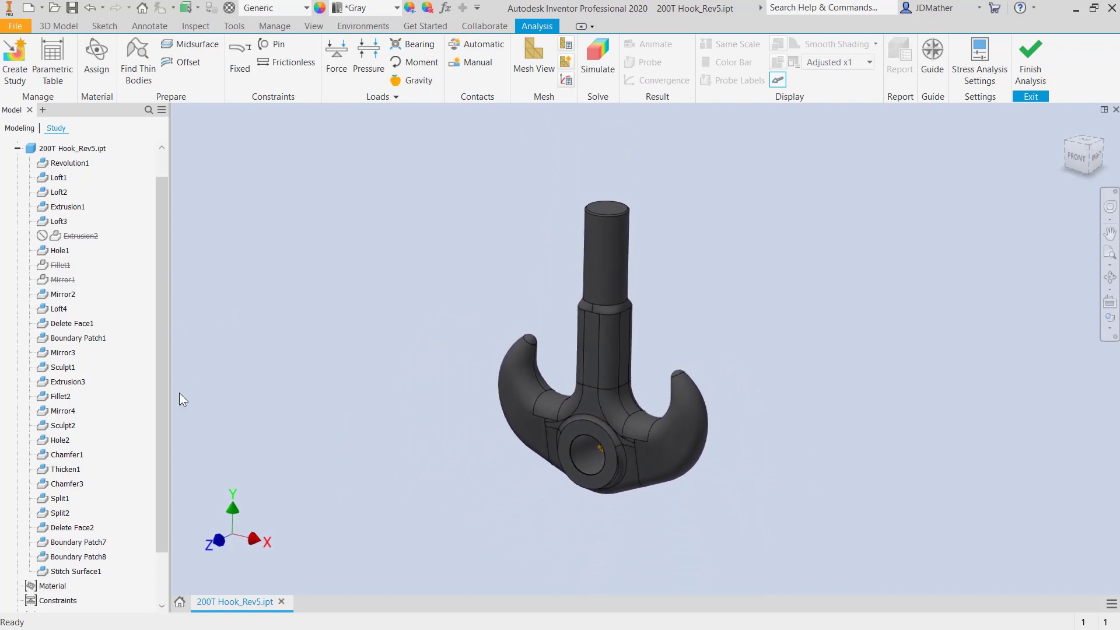
right_click(72, 491)
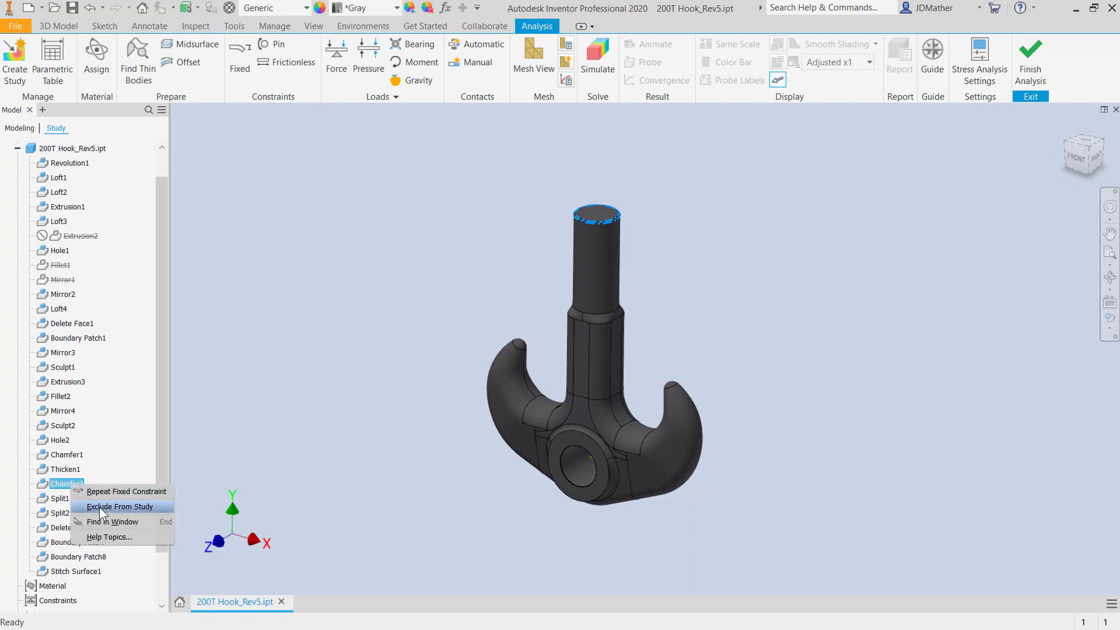
click(103, 507)
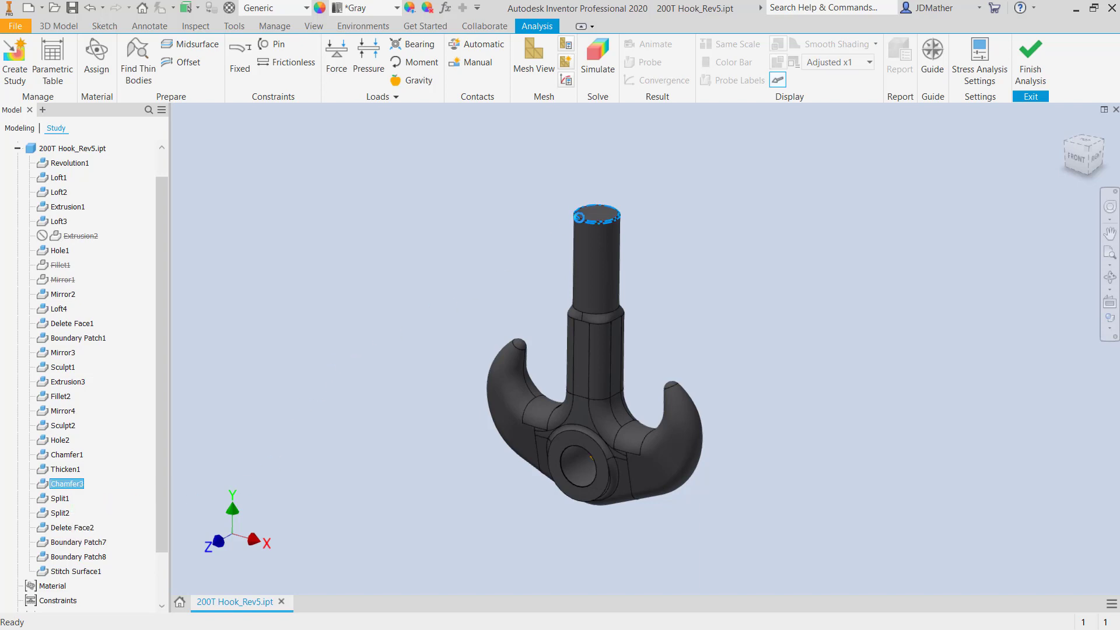
scroll(545, 541, up, 6)
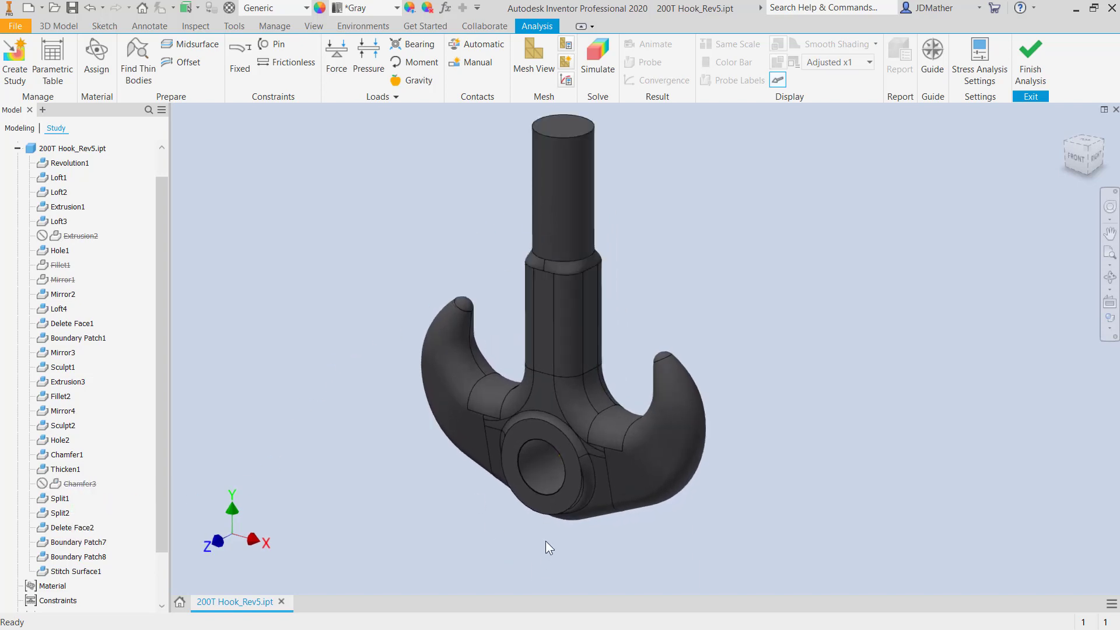
Exclude Chamfer1, the chamfer around the hook's pin hole, from the study.
scroll(407, 470, down, 5)
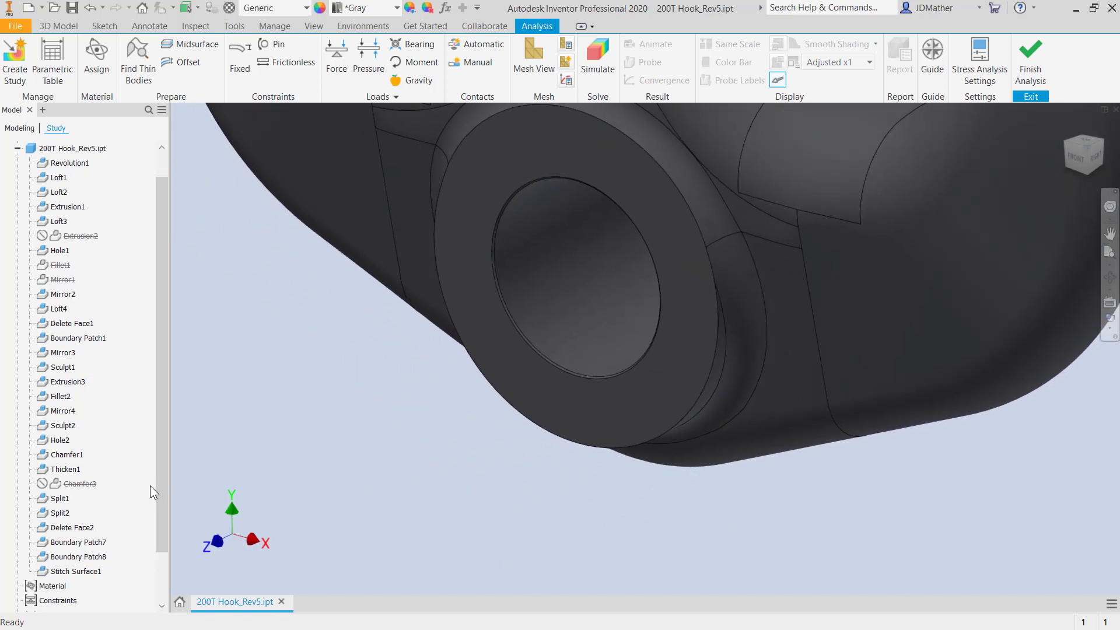
right_click(71, 456)
click(103, 480)
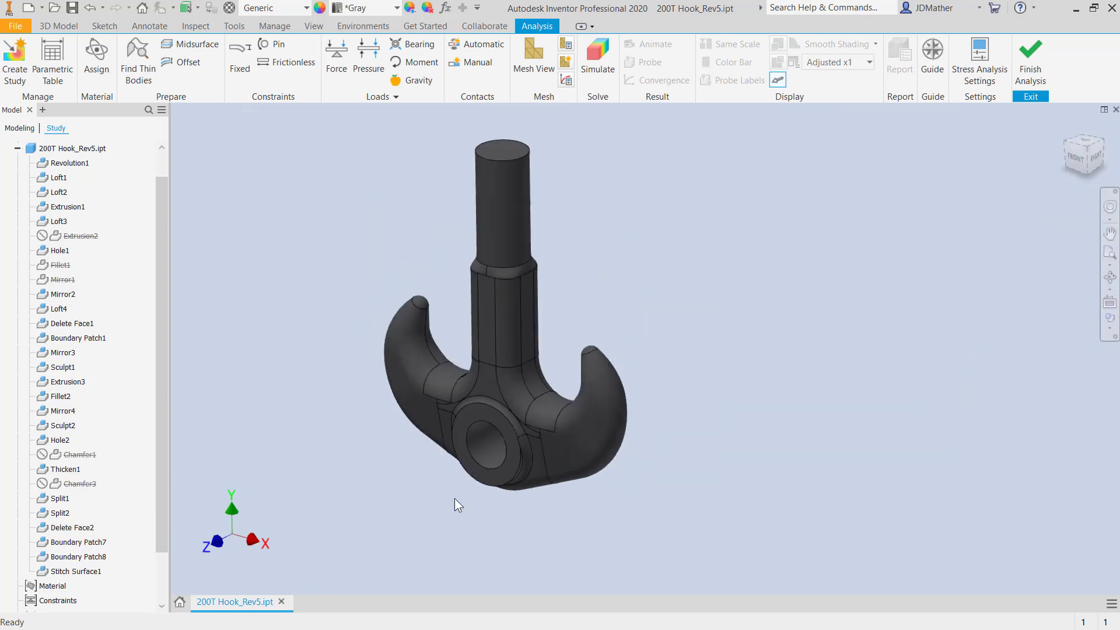
scroll(378, 328, up, 4)
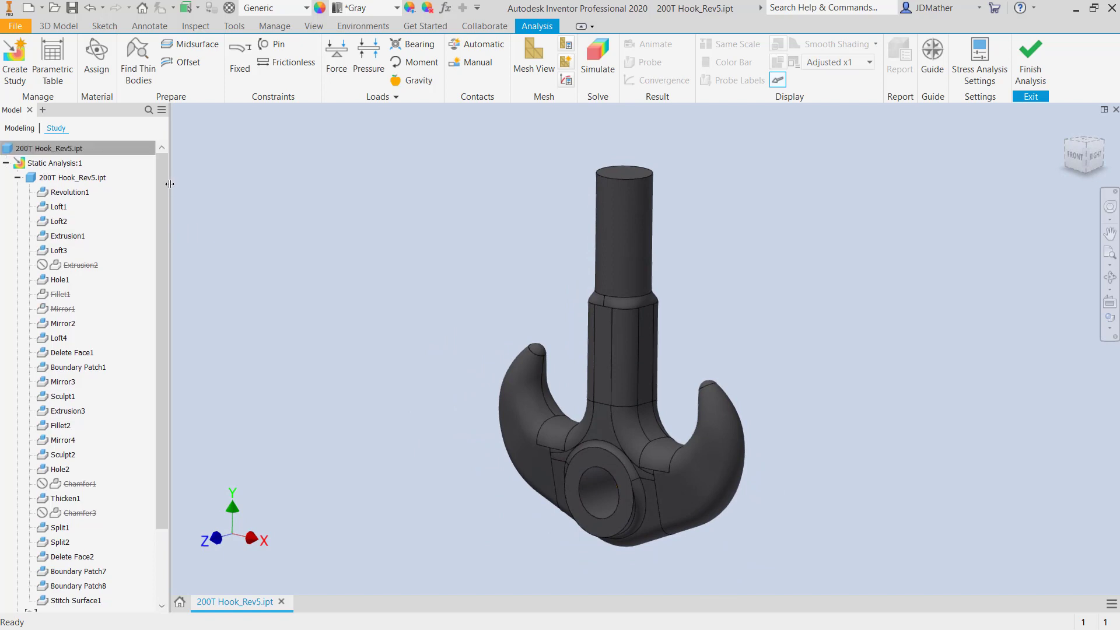
Make Sketch21, the profile sketch used by Split2, visible in the part model.
click(13, 129)
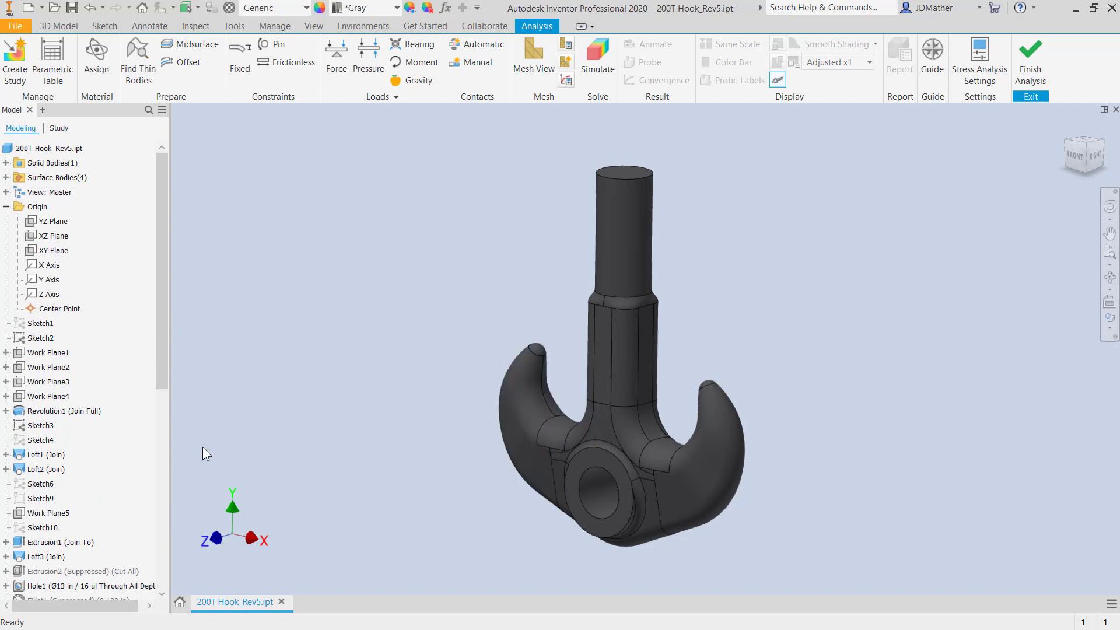
scroll(153, 551, down, 9)
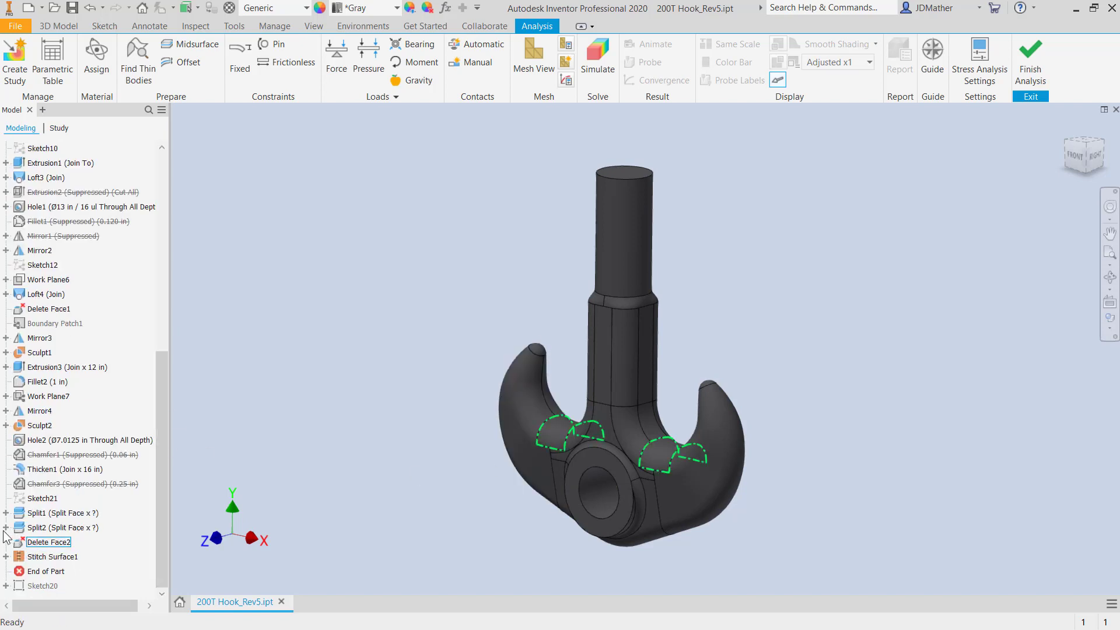
click(47, 528)
click(6, 528)
right_click(43, 543)
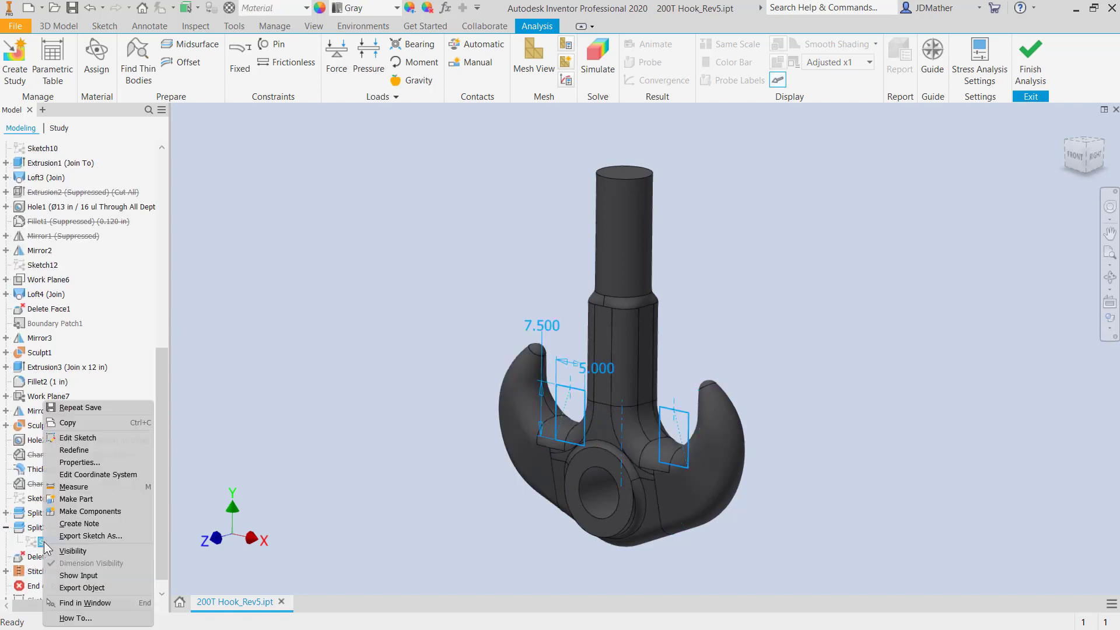
click(73, 550)
scroll(428, 454, up, 3)
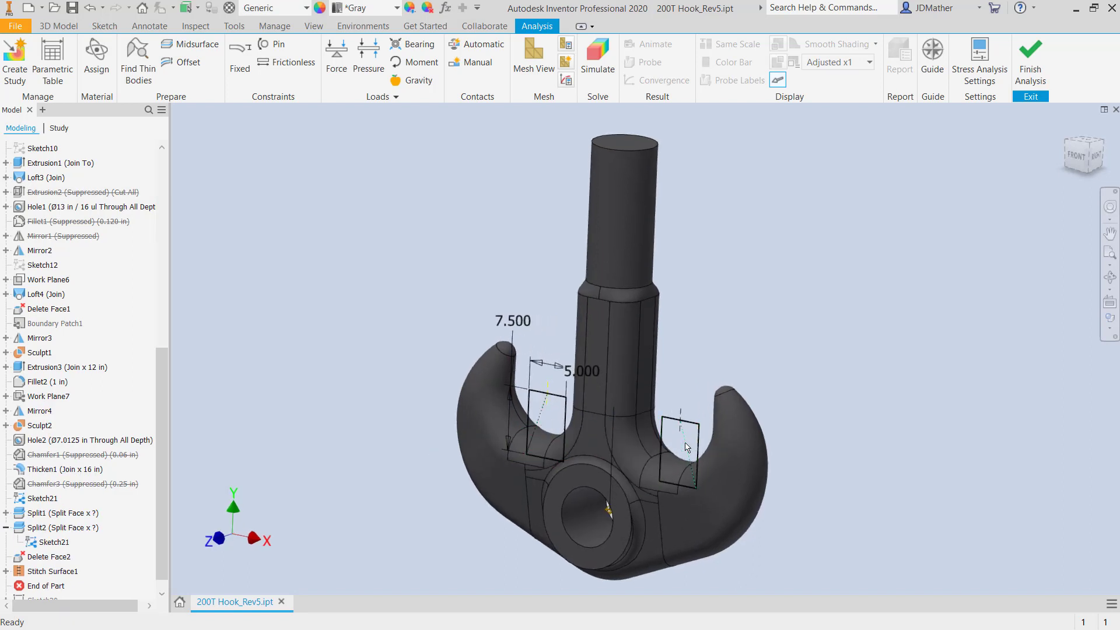
shift+middle_drag(330, 375, 227, 232)
Apply a 100000 lbforce force to the left throat patch in the study, directed along the sketch's angled construction line.
click(57, 128)
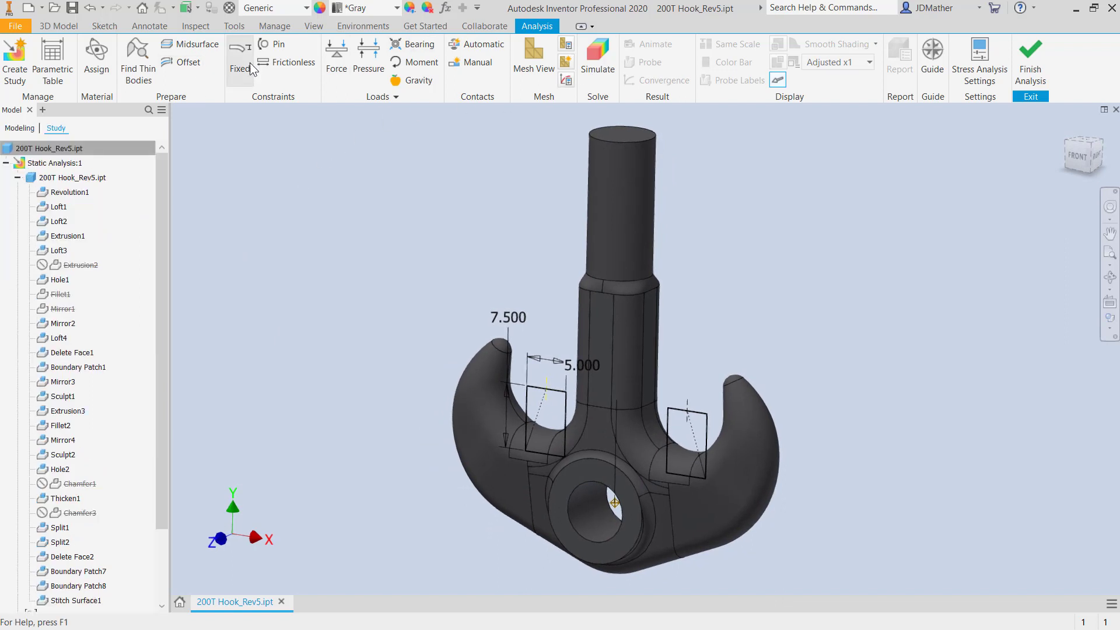
click(336, 58)
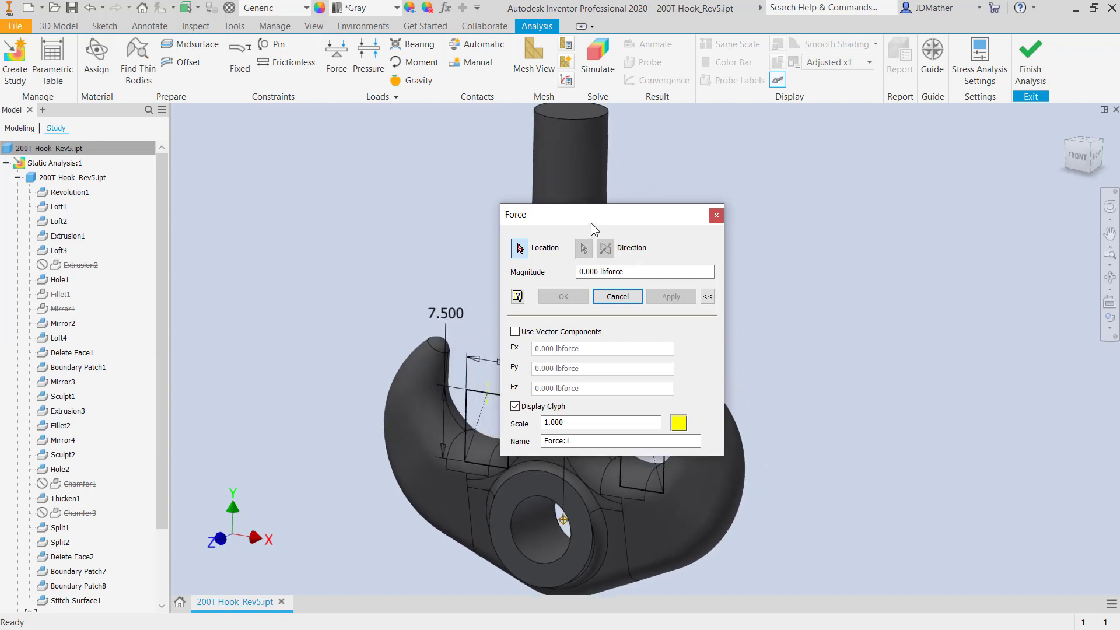
drag(591, 223, 748, 237)
scroll(514, 426, down, 5)
click(422, 487)
scroll(489, 385, up, 1)
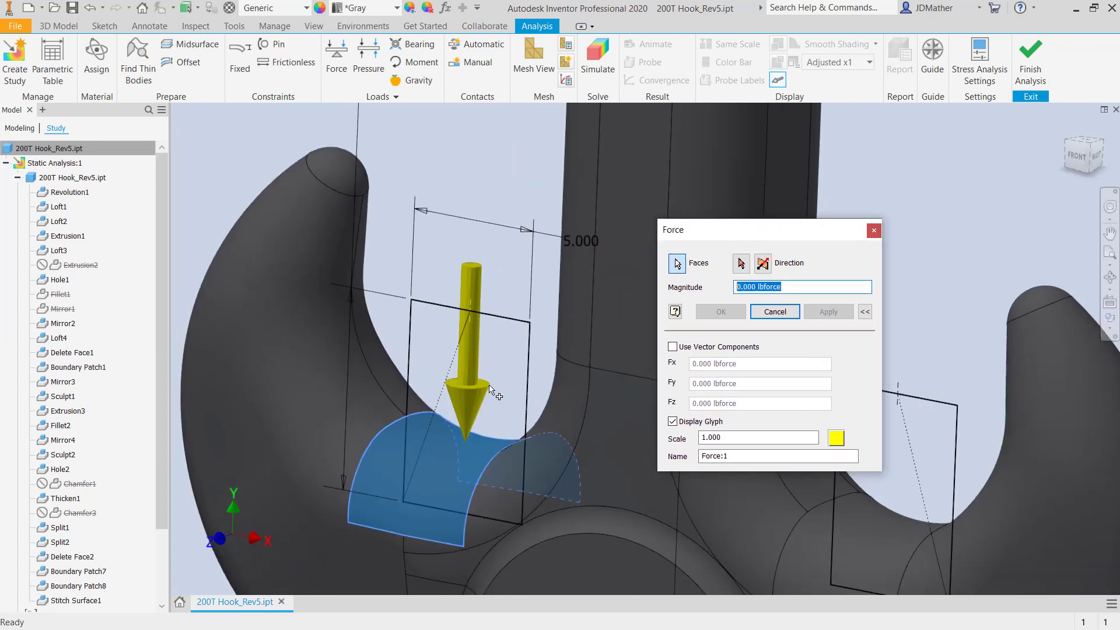
scroll(489, 386, down, 1)
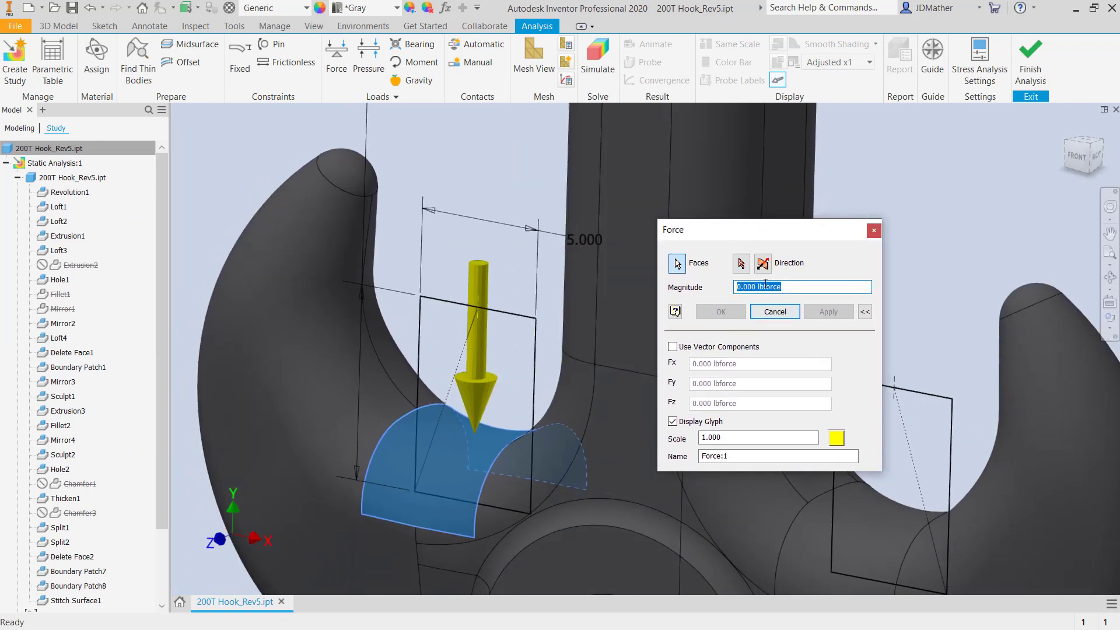
click(741, 263)
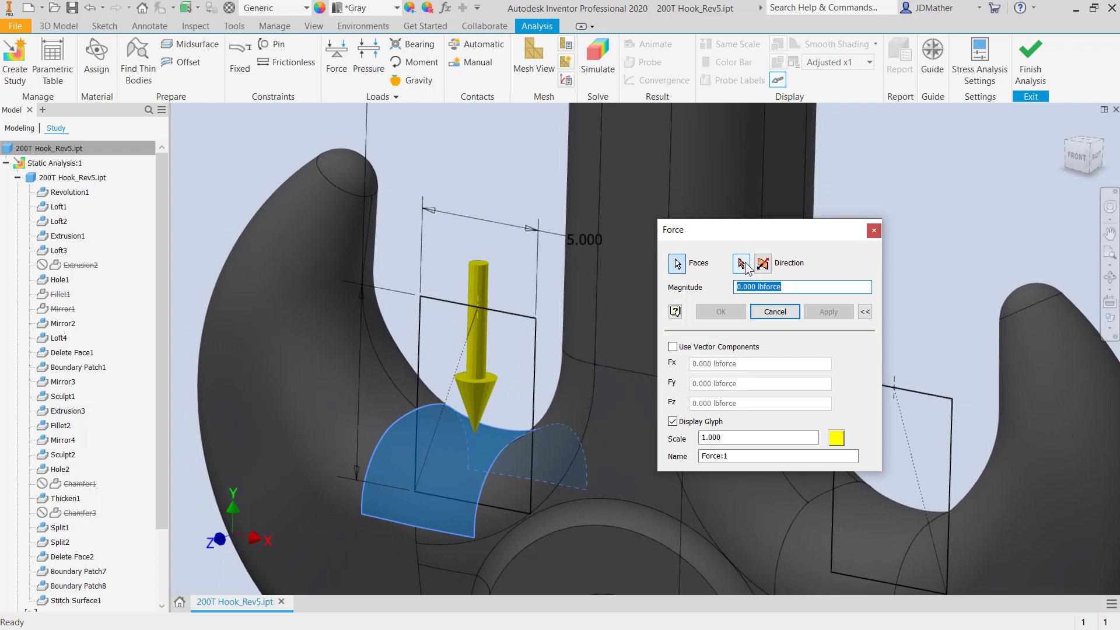
click(463, 366)
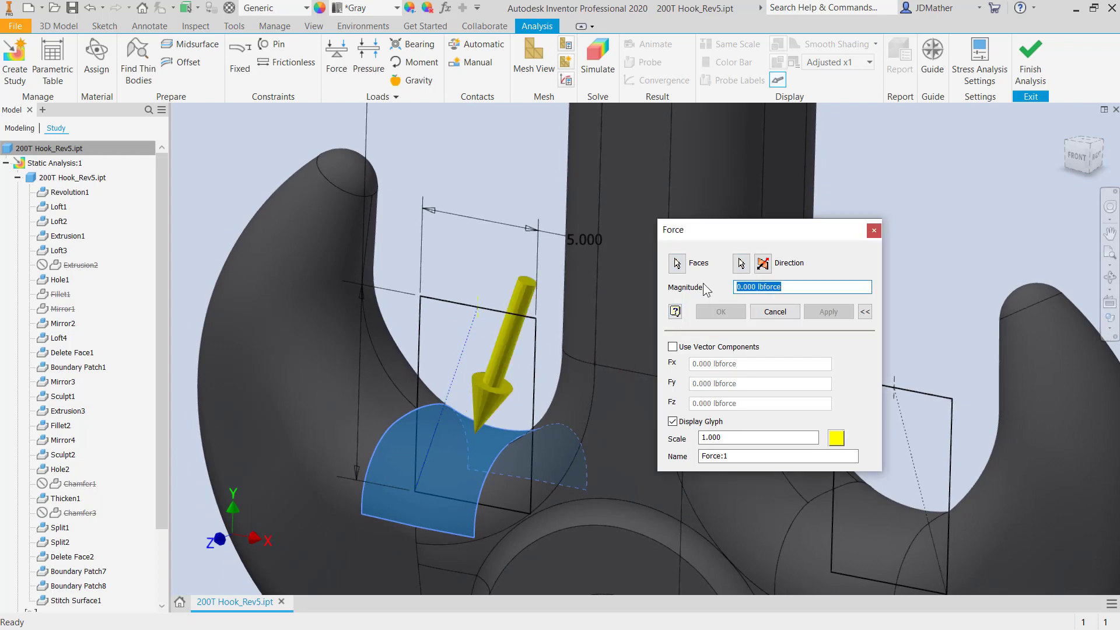
text(100000)
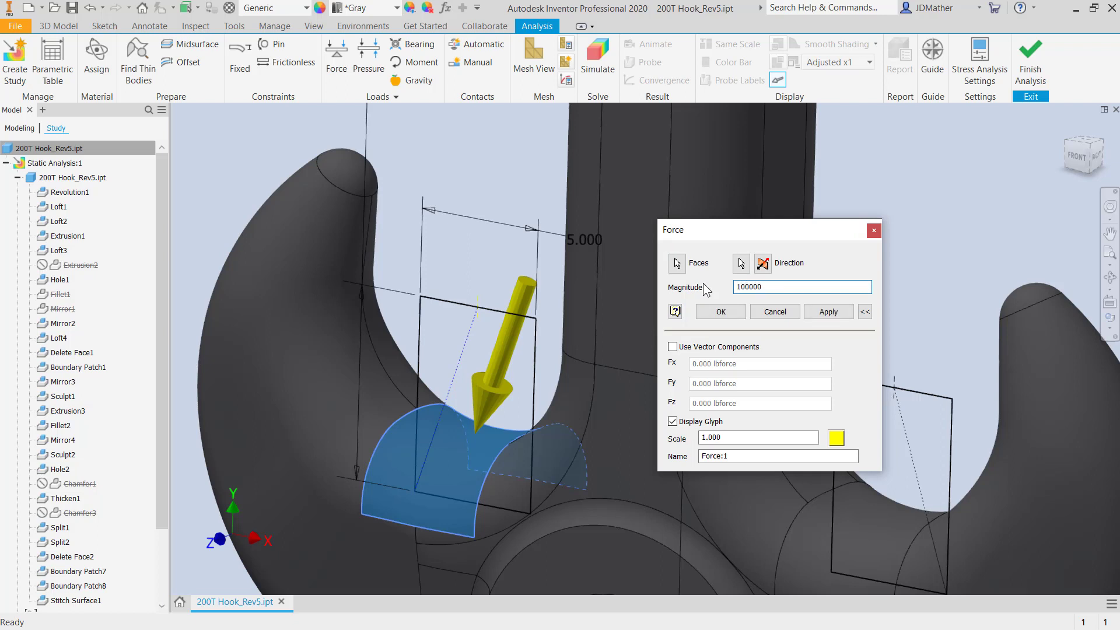
click(828, 311)
Add a second 100000 lbforce force on the right throat patch, directed along its own angled sketch line.
click(877, 531)
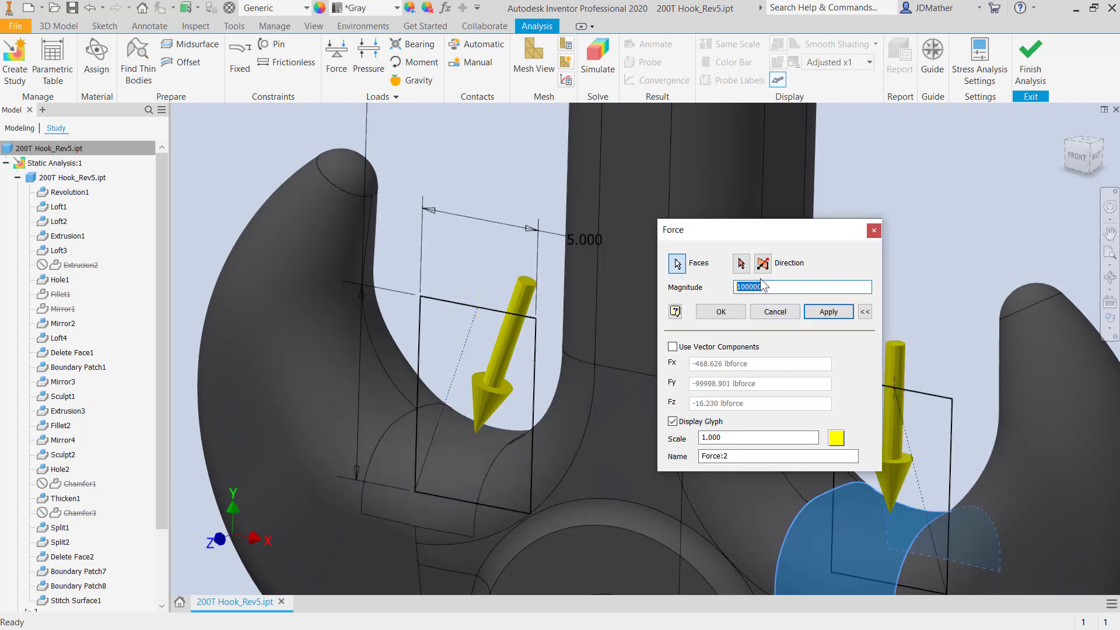
click(746, 270)
click(901, 502)
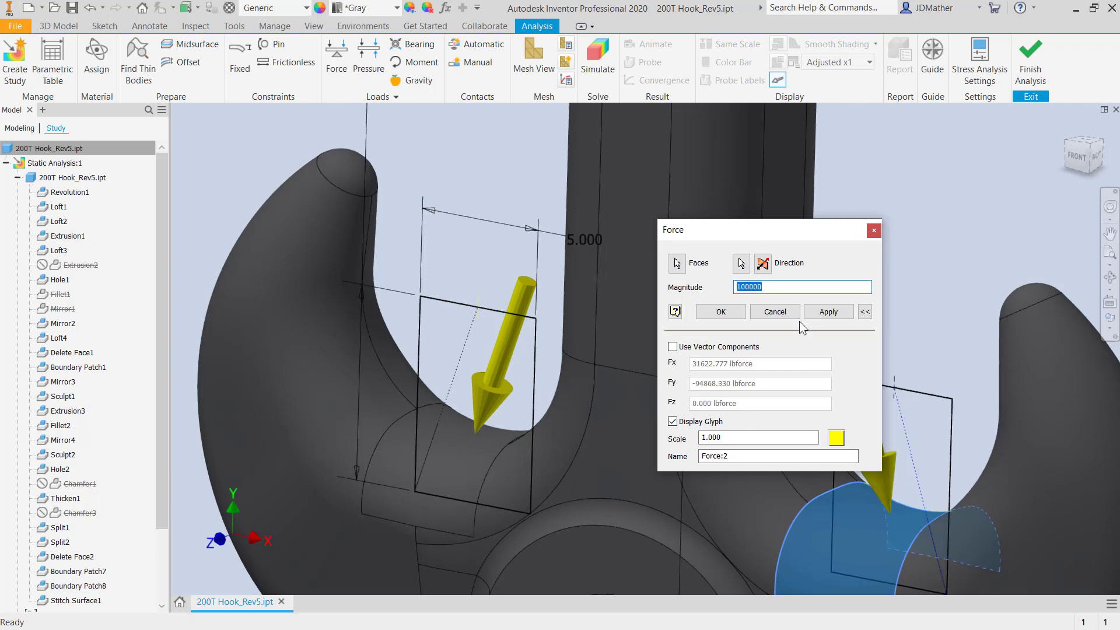
click(726, 315)
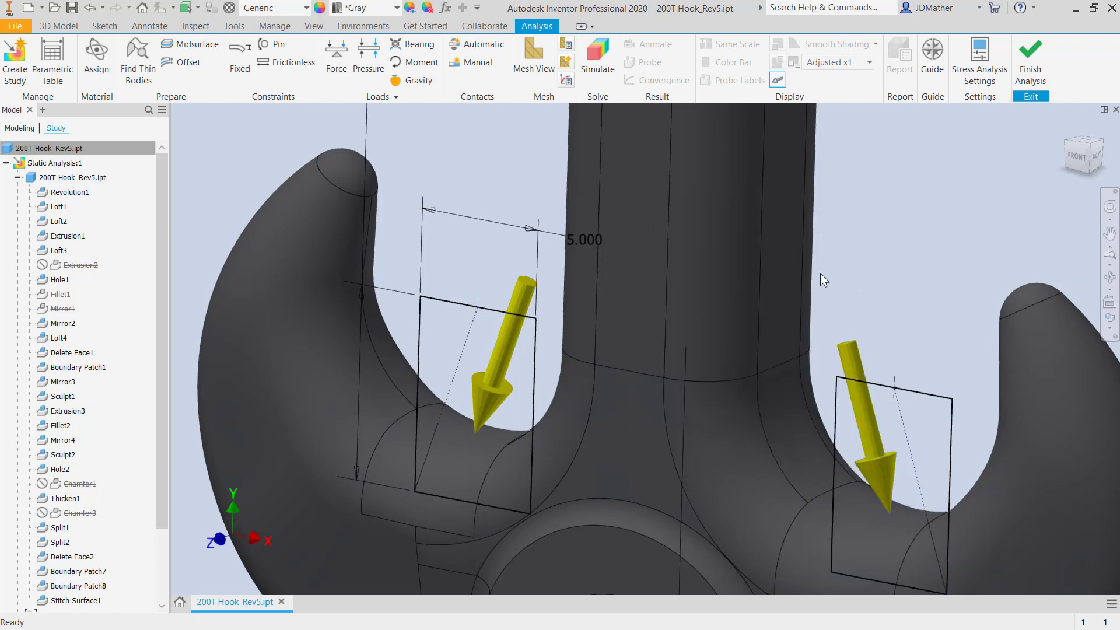
Hide Sketch21 under Split2 in the part model and return to the study's tree.
scroll(820, 273, up, 2)
click(27, 129)
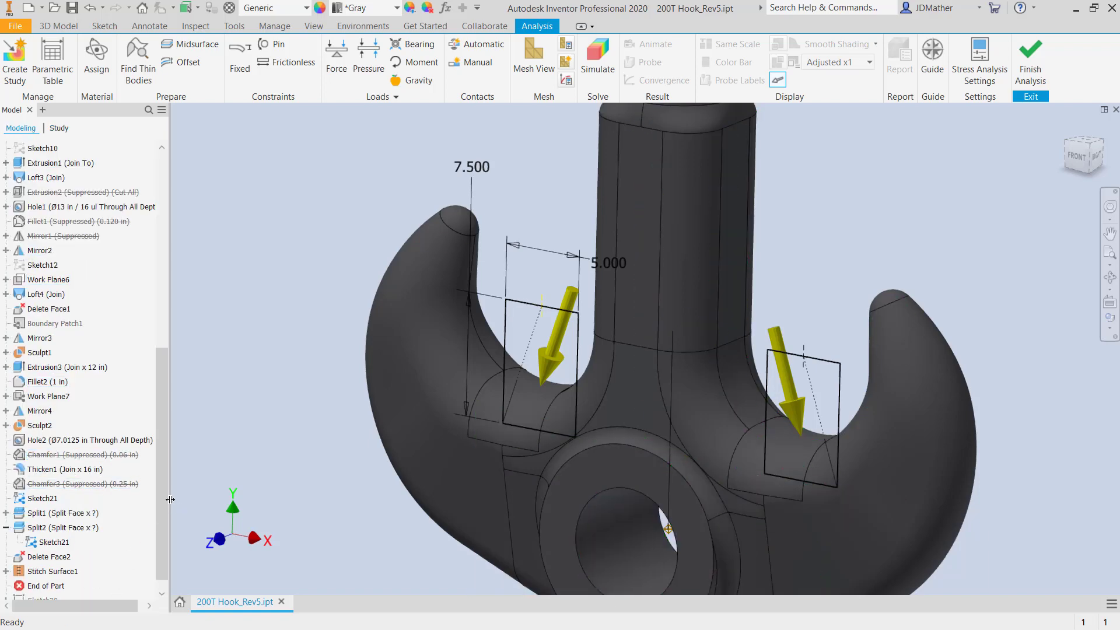
scroll(67, 572, down, 1)
right_click(41, 528)
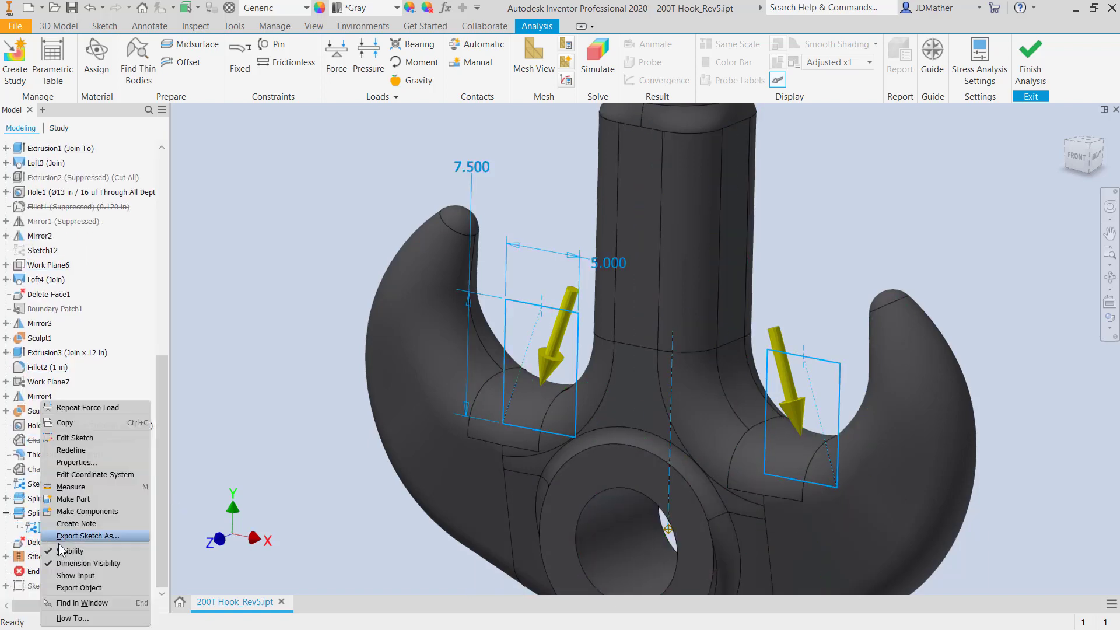
click(61, 550)
click(56, 128)
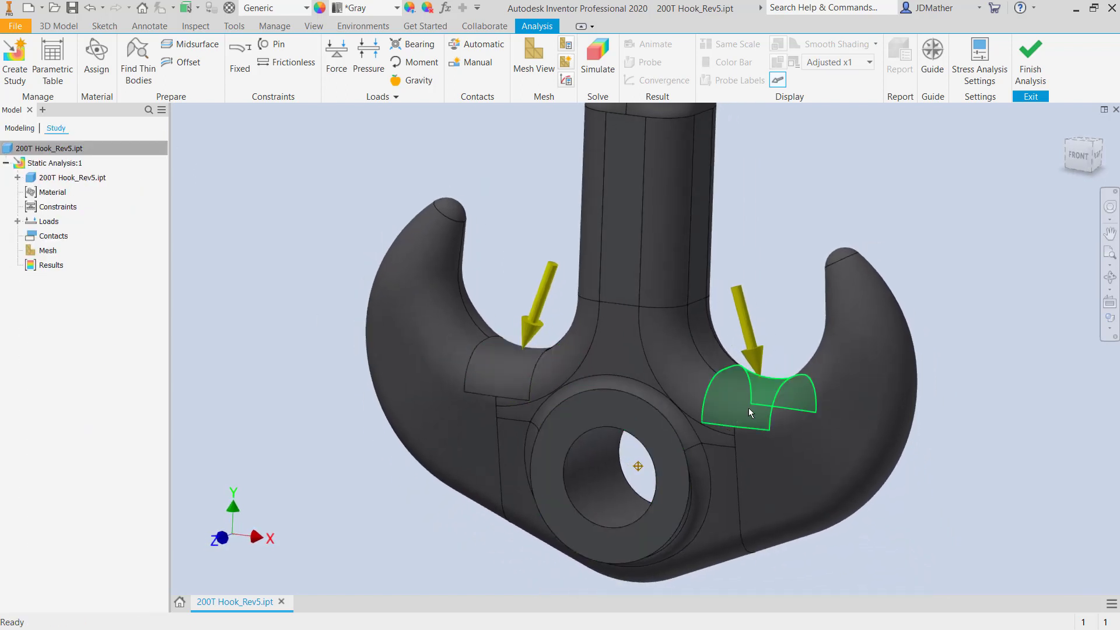
Add a fixed constraint to the cylindrical face at the upper end of the hook's shank.
key(F6)
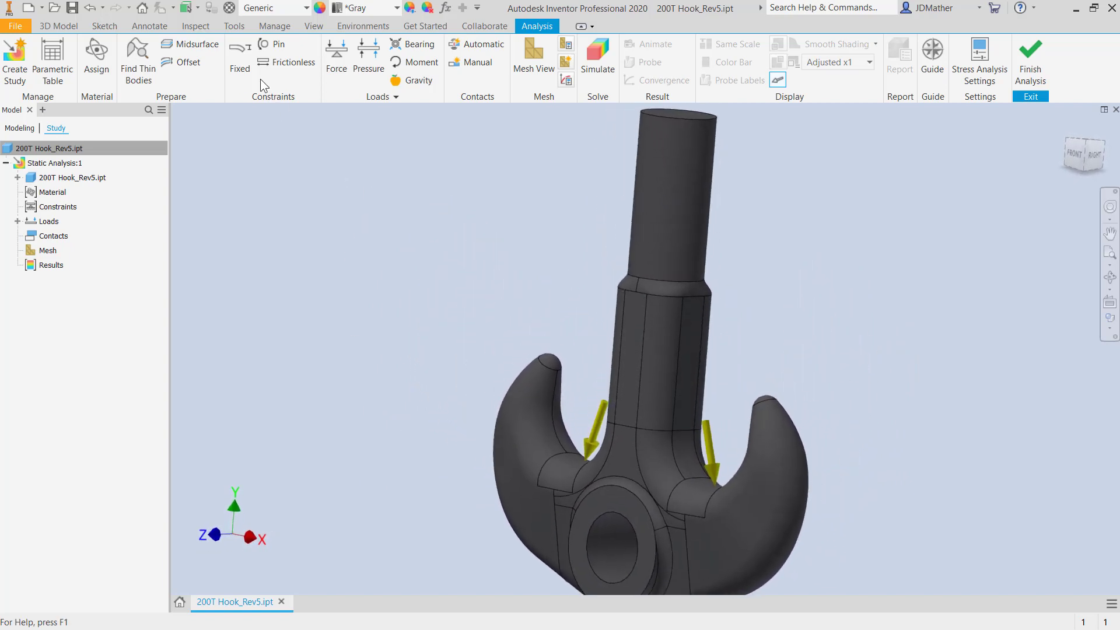
click(241, 68)
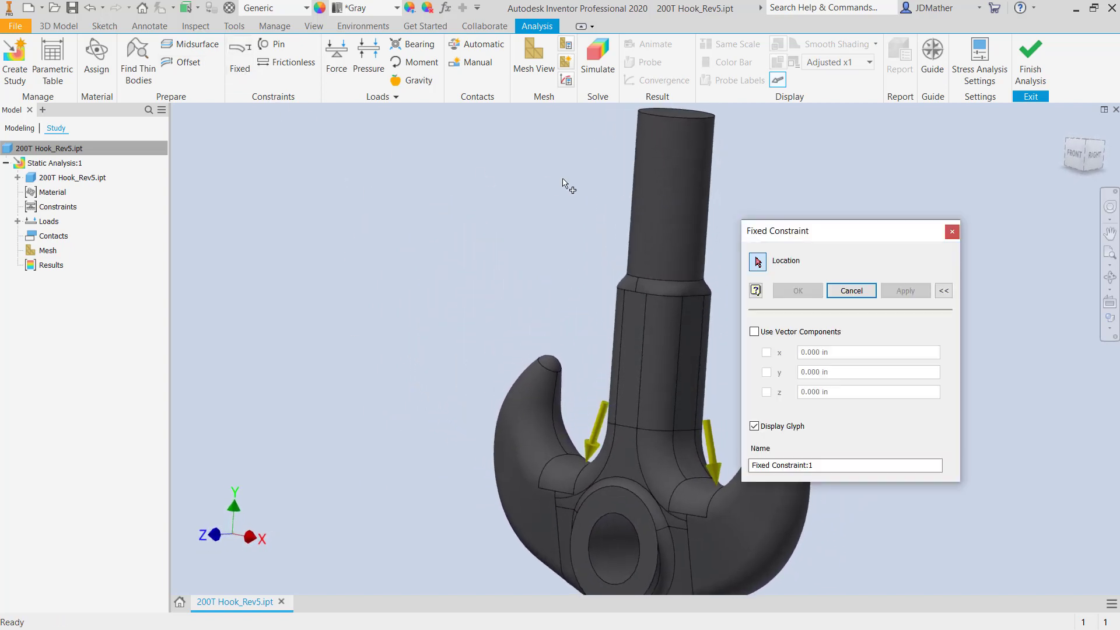
click(648, 179)
click(838, 359)
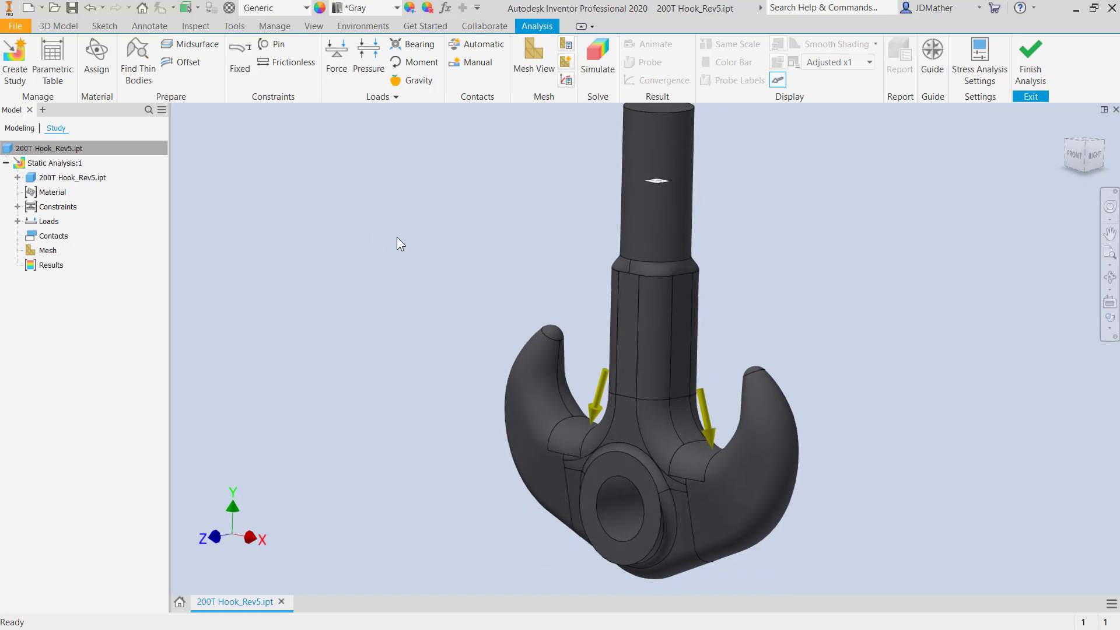
Add a pin constraint to the hook's through-hole face, fixing the radial and axial directions with the tangential direction free.
click(272, 44)
click(580, 464)
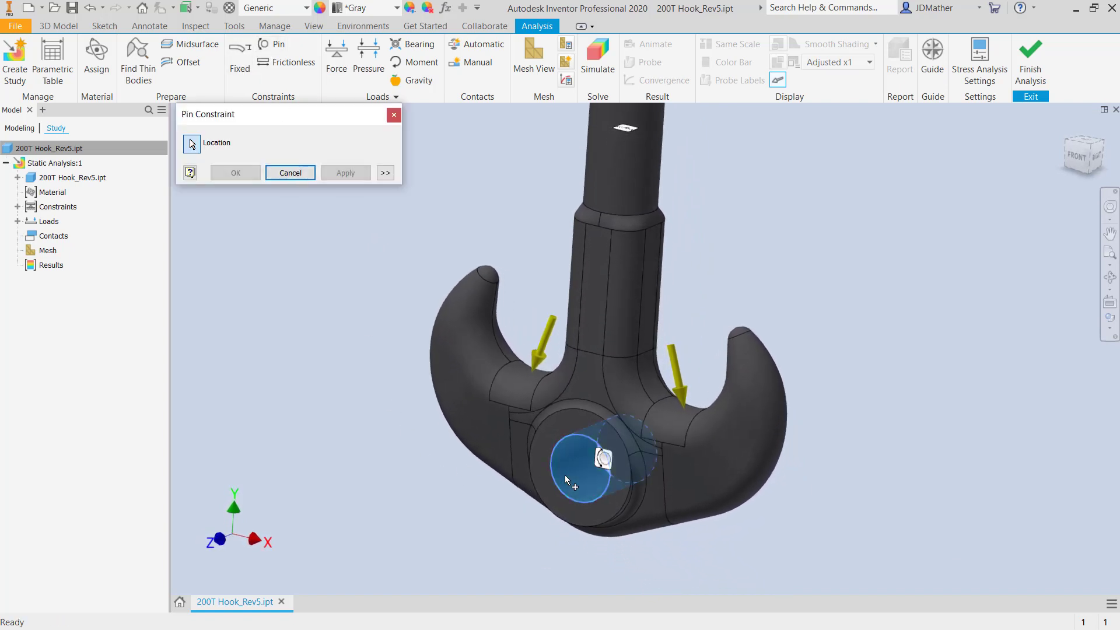
drag(286, 119, 348, 261)
click(448, 315)
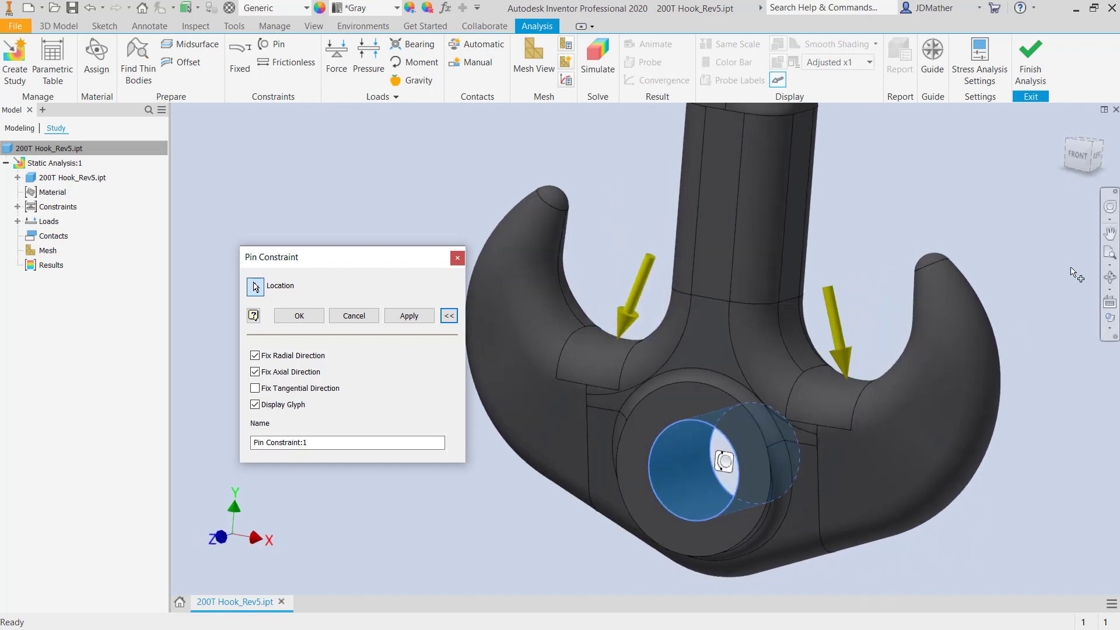
click(1079, 160)
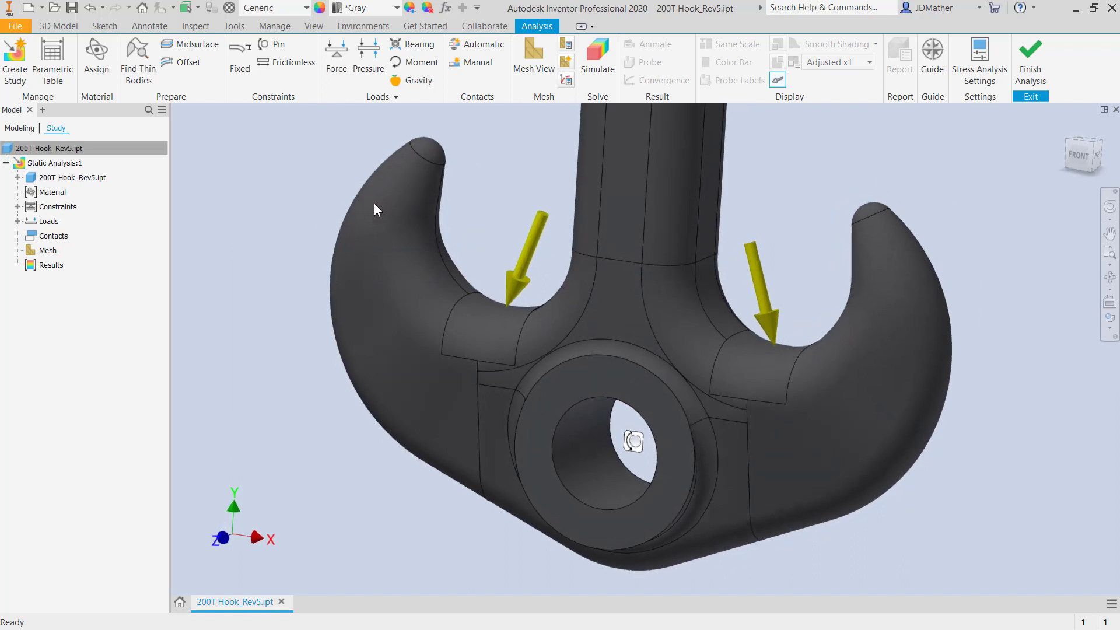
Generate the hook's mesh with the current settings and inspect the elements around the throats and hole.
click(533, 59)
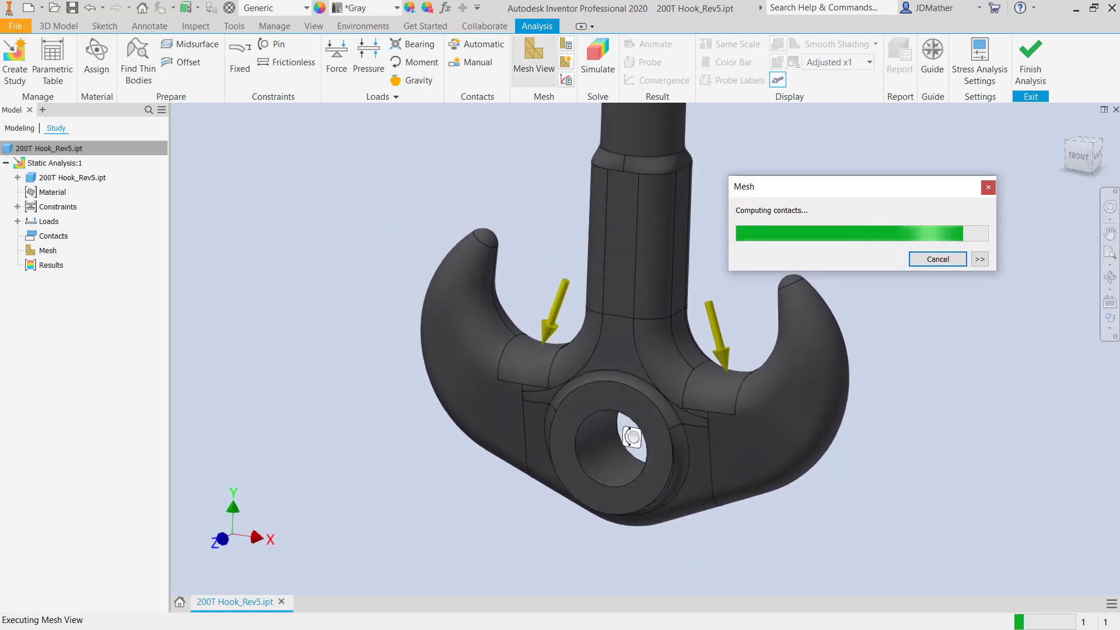
scroll(806, 521, up, 3)
scroll(789, 485, down, 2)
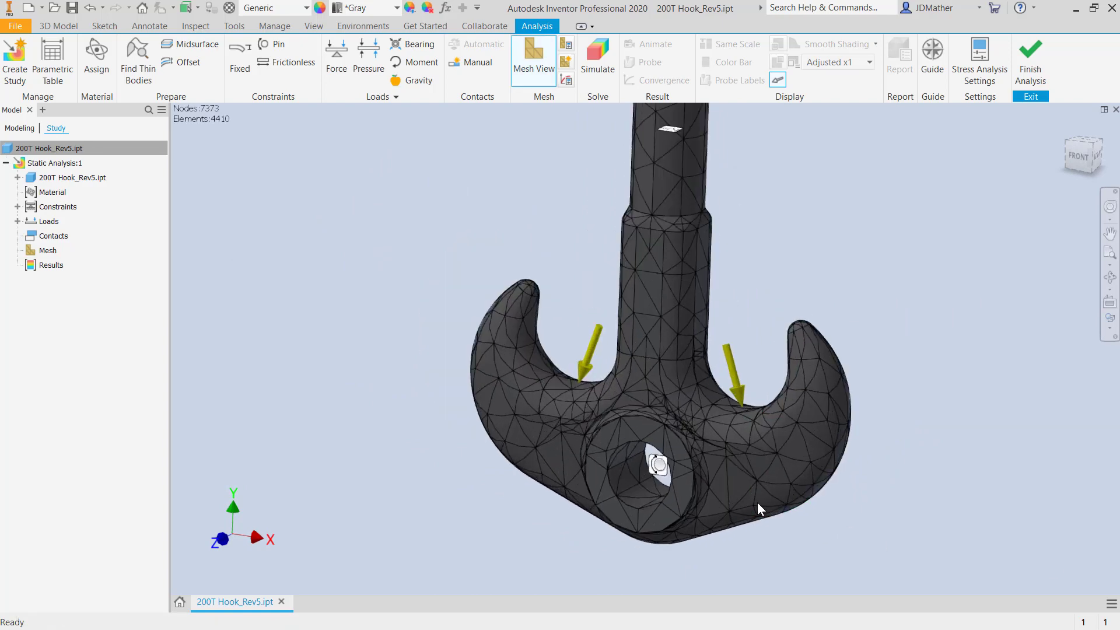
scroll(758, 503, down, 3)
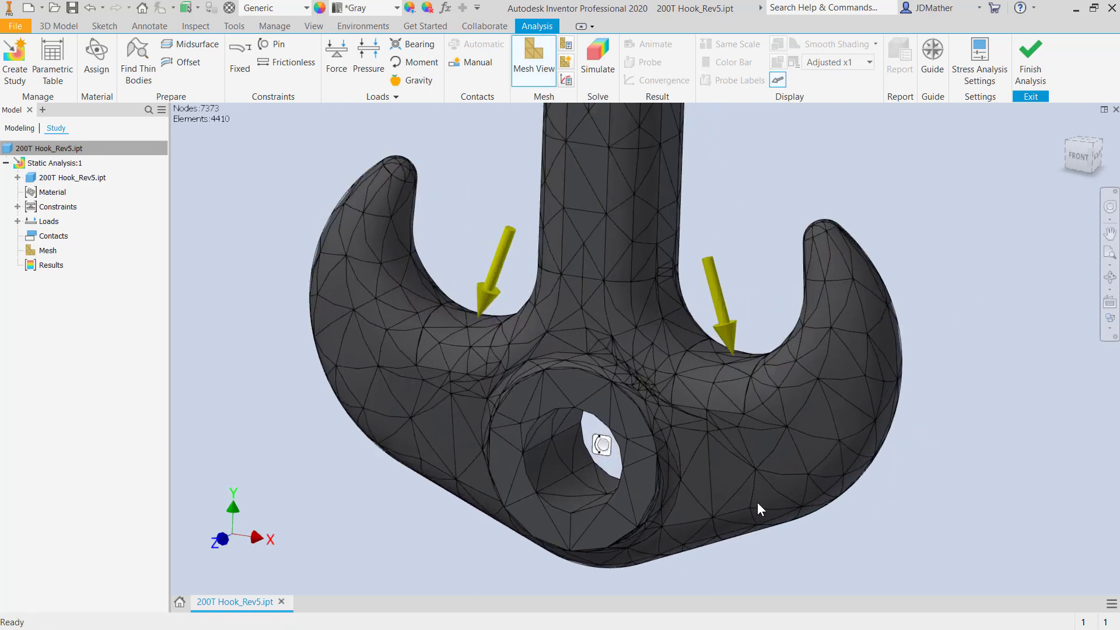
Refine the mesh with average element size 0.05, minimum element size 0.05 and a maximum turn angle of 30 degrees.
click(567, 45)
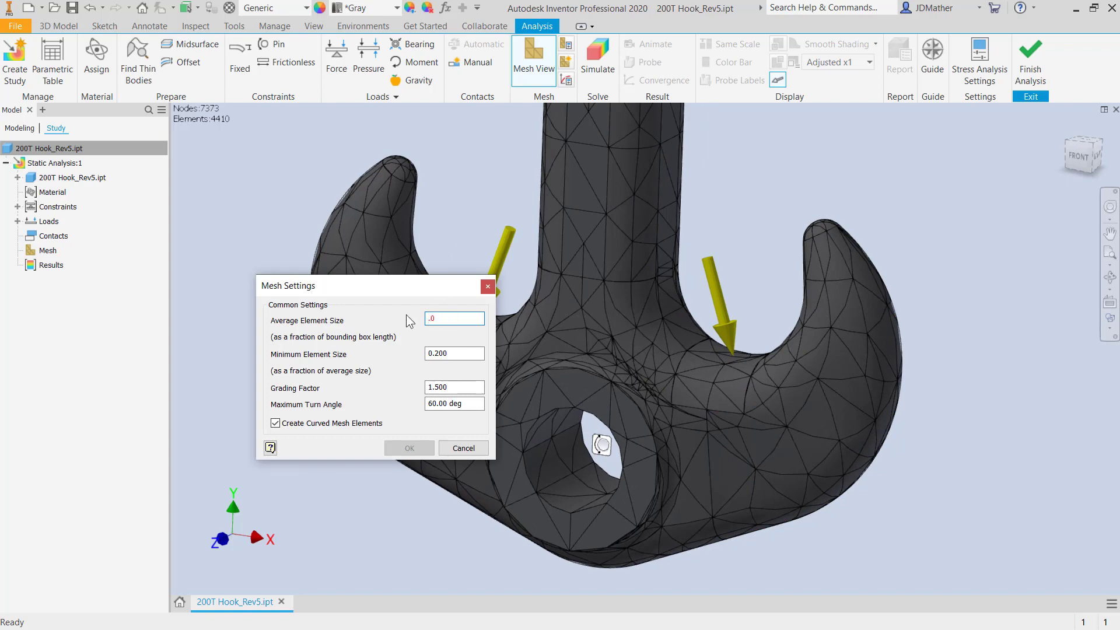
text(.05)
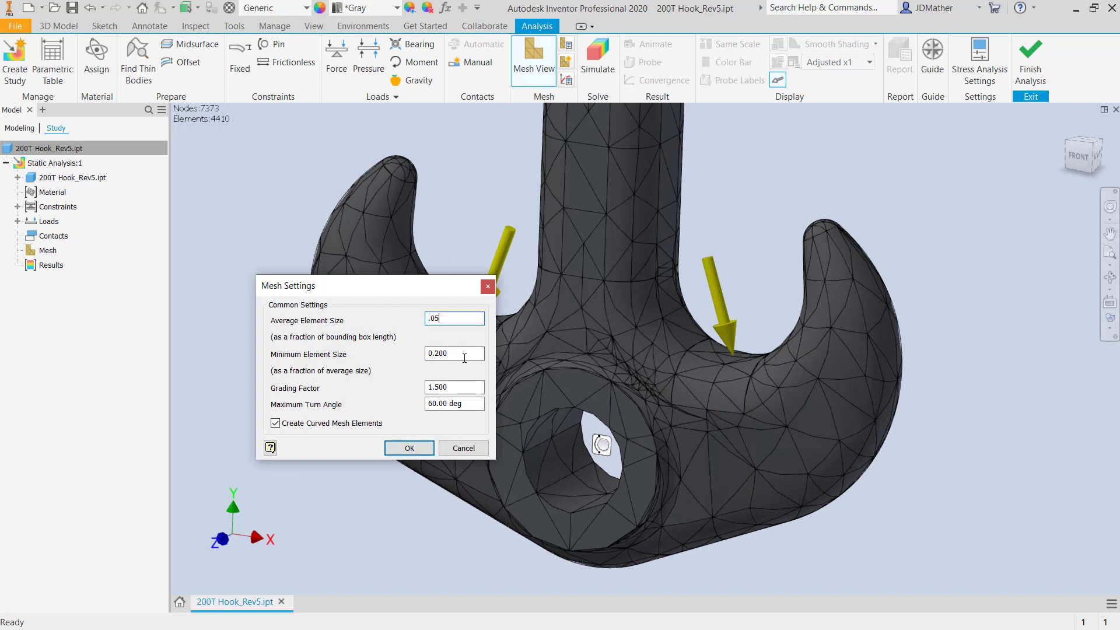
key(Tab)
text(.05)
text(30)
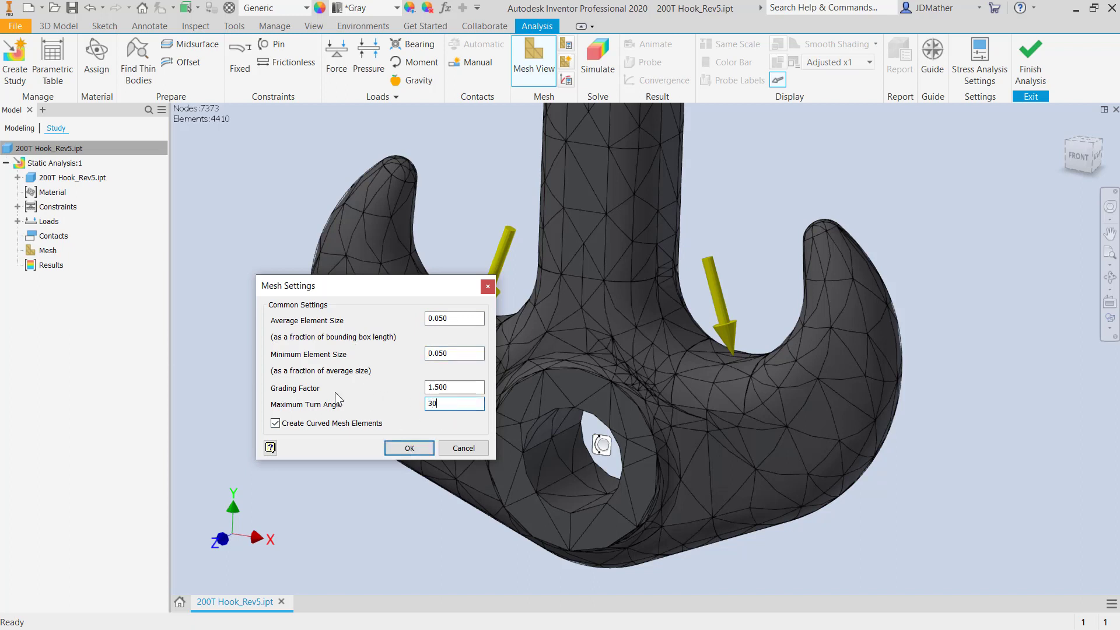
click(409, 448)
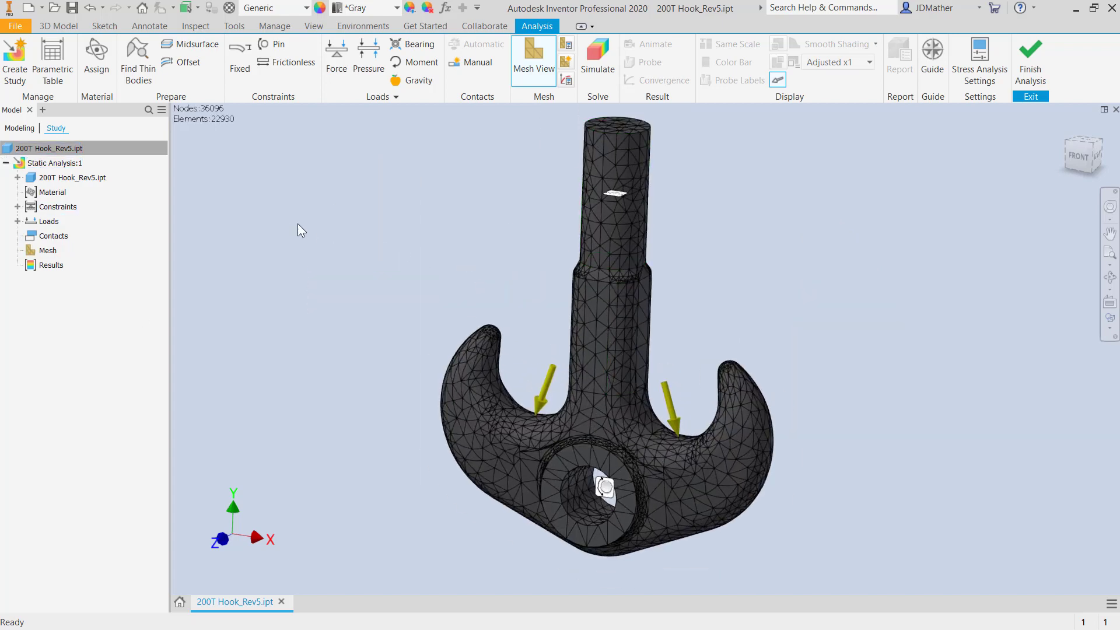
Assign an override material to the 200T Hook part in place of its Generic material.
click(98, 54)
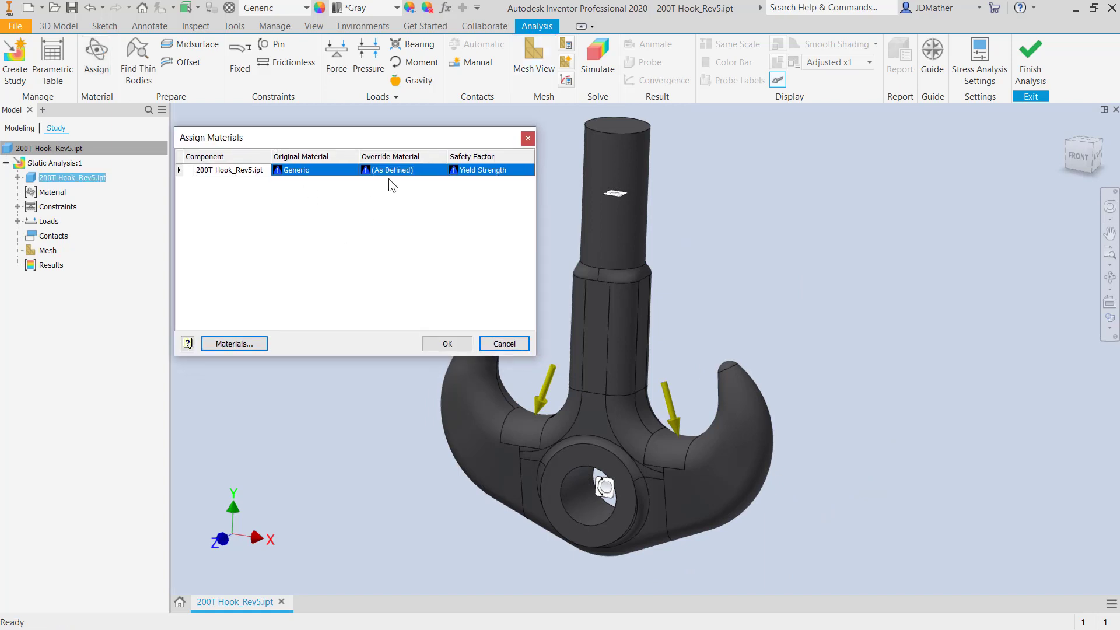
click(399, 172)
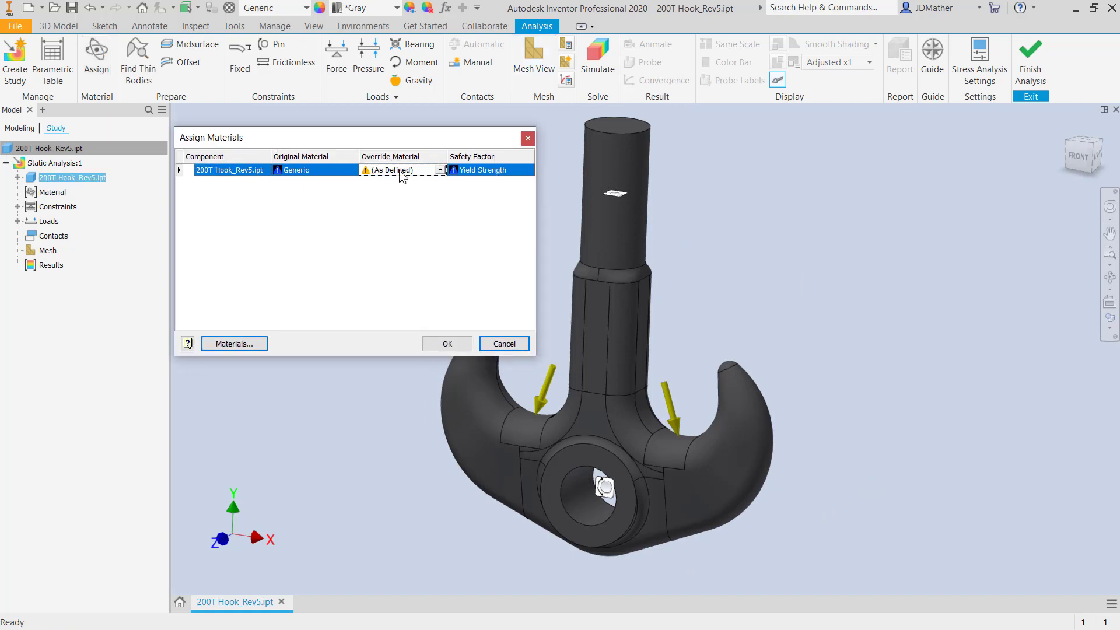
click(440, 170)
drag(496, 224, 466, 401)
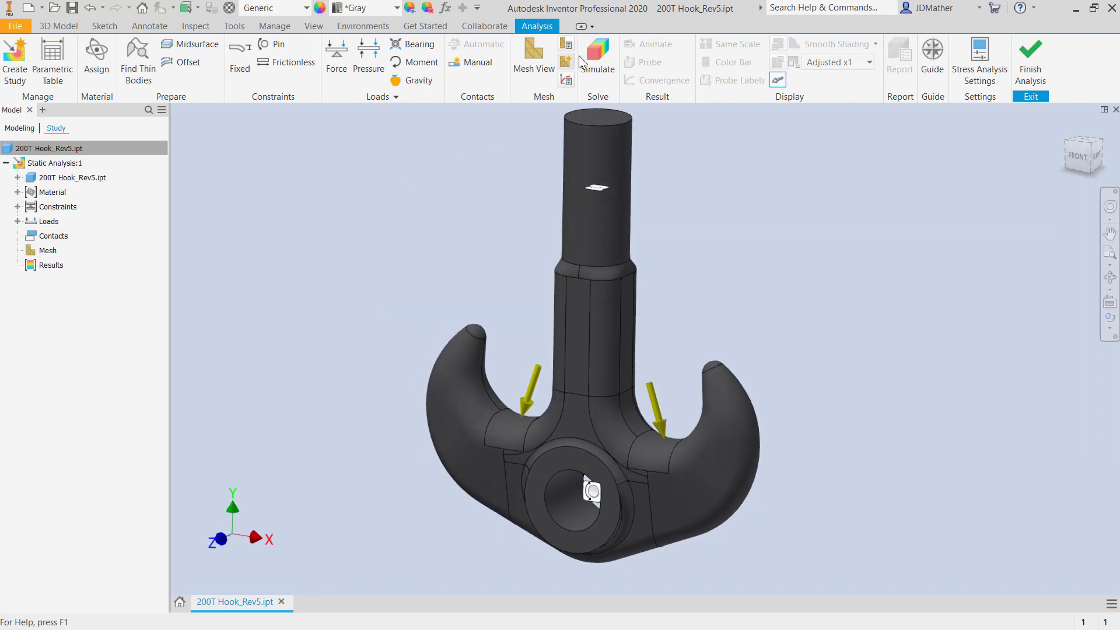
Run the static stress simulation of the hook and close the animation of its results.
click(579, 56)
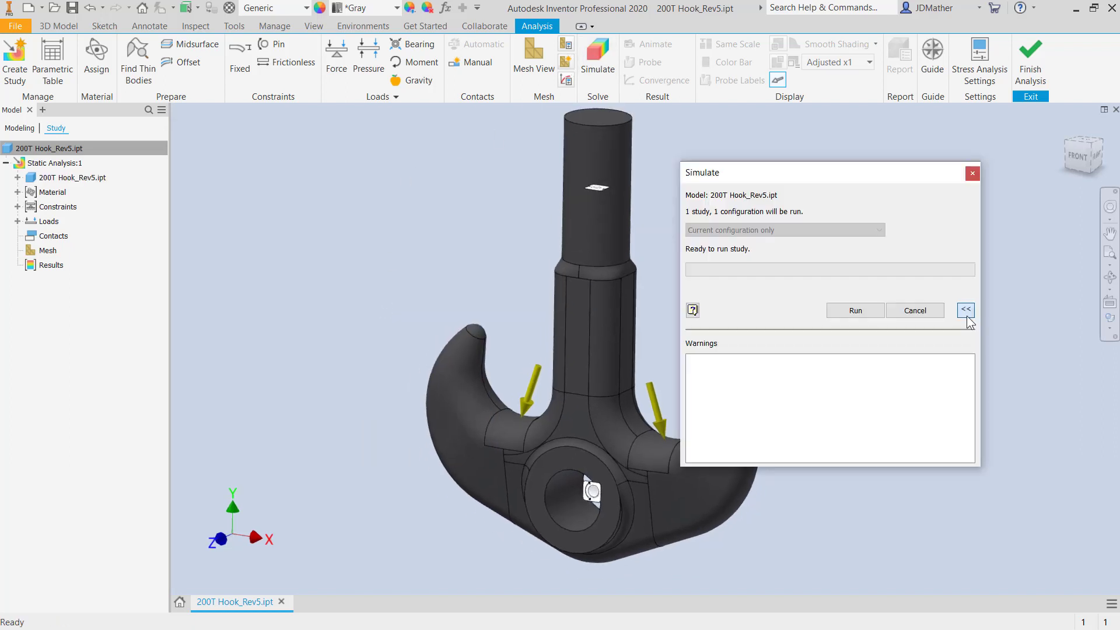
key(Return)
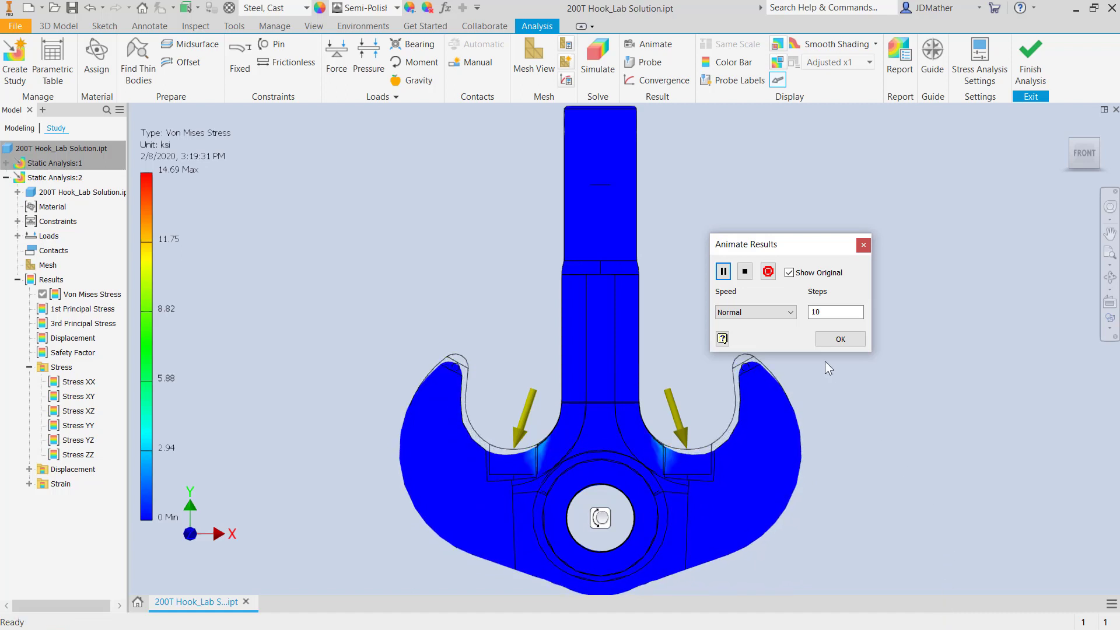
click(832, 339)
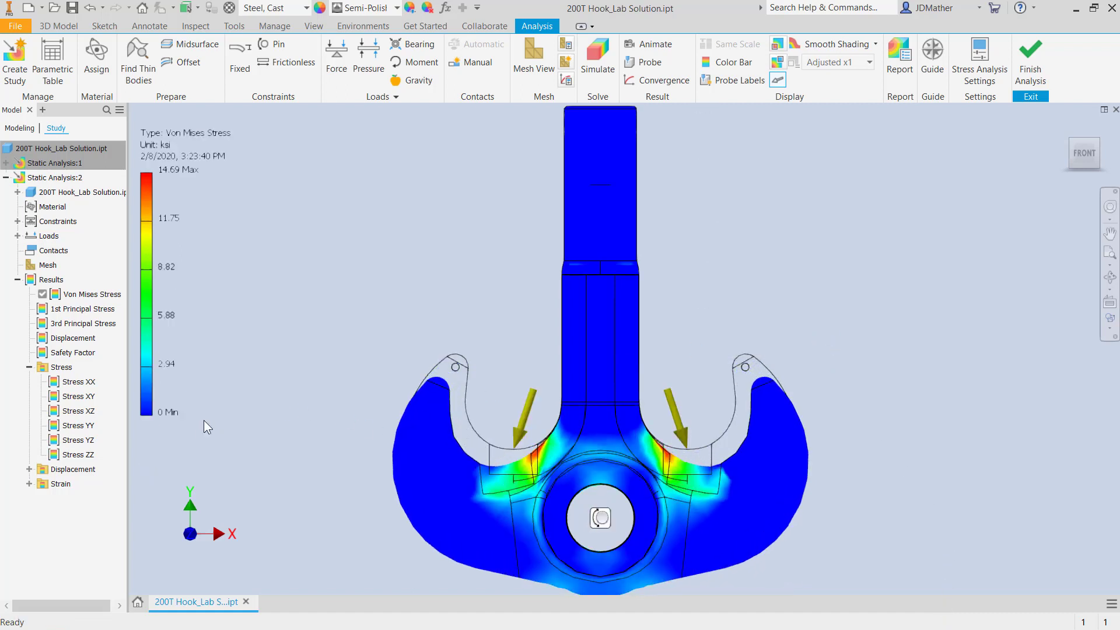
Display the Displacement result of the hook with its deformation at the Actual scale.
double_click(64, 338)
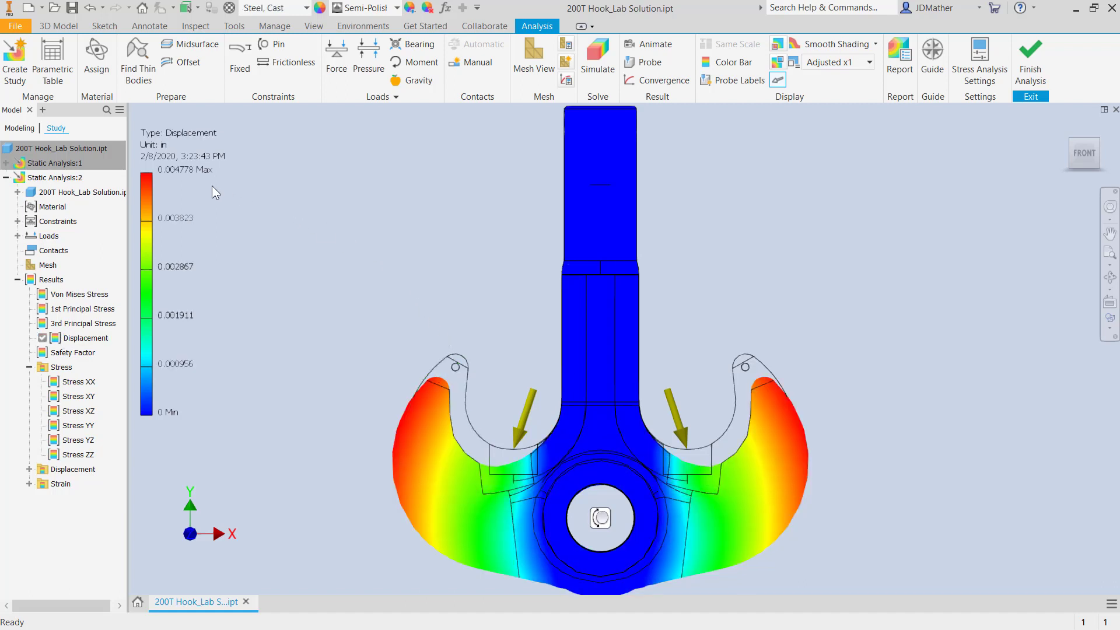
click(827, 65)
click(824, 97)
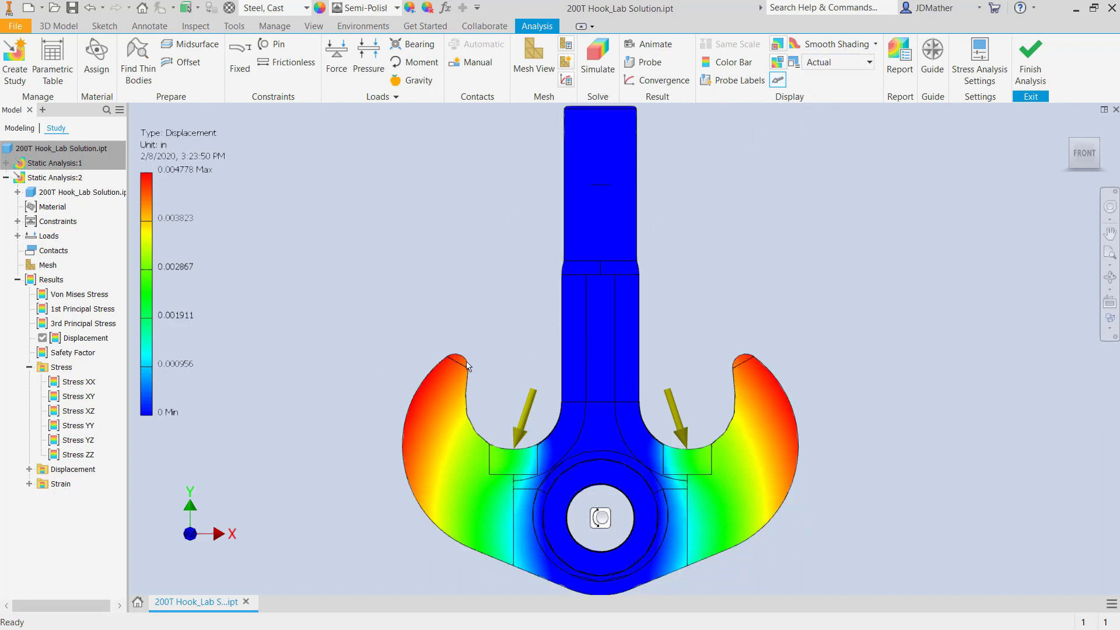
Scale the displayed deformation to Adjusted x0.5 and show the Stress YY result.
click(835, 65)
click(833, 111)
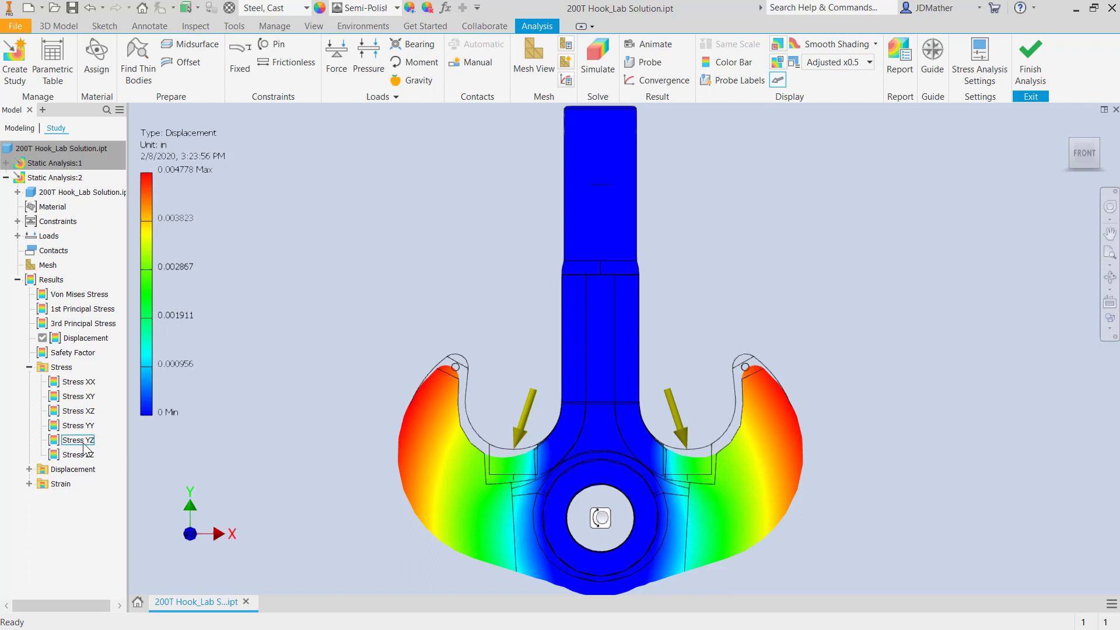
double_click(78, 426)
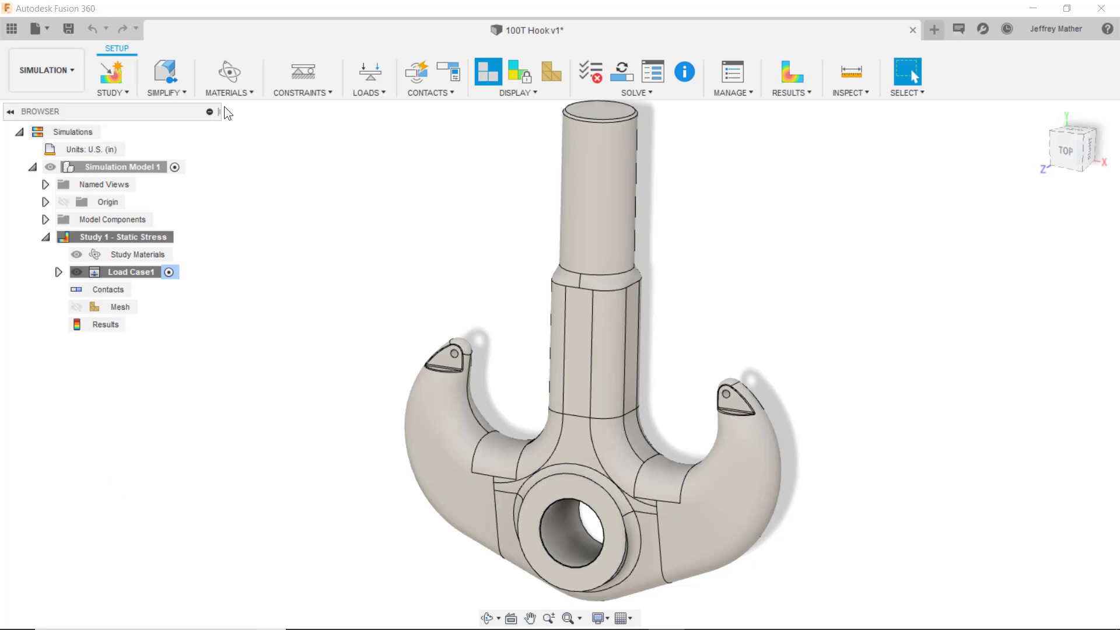
In Fusion 360, simplify the 100T Hook by starting Remove Faces and selecting one horn tip's cross-hole, near-side recess faces and surrounding fillets.
click(166, 72)
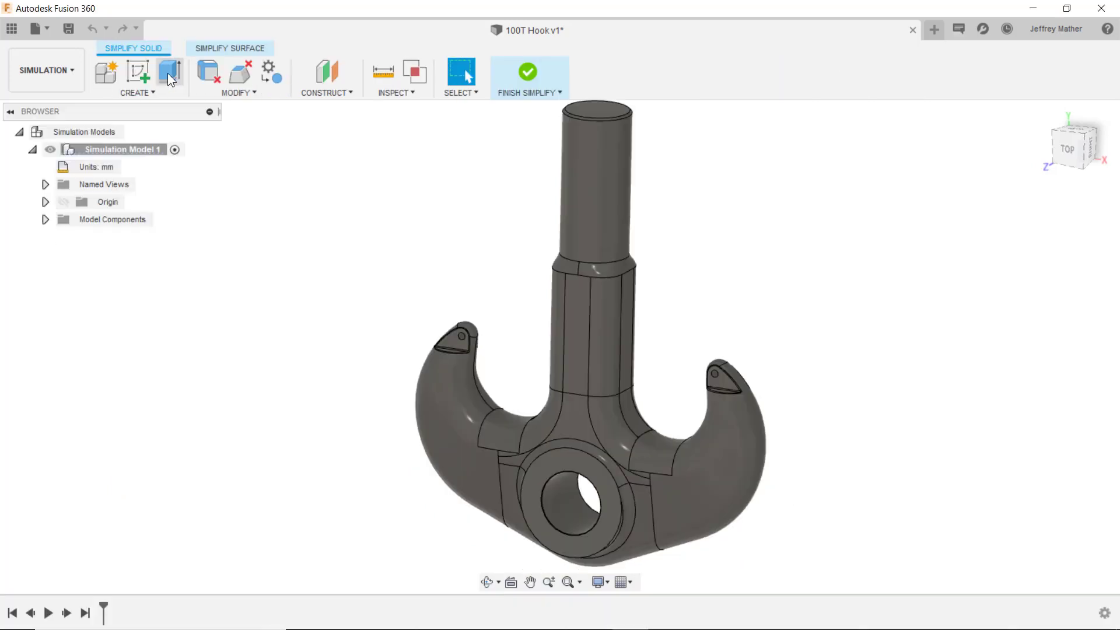
click(234, 83)
scroll(440, 340, up, 10)
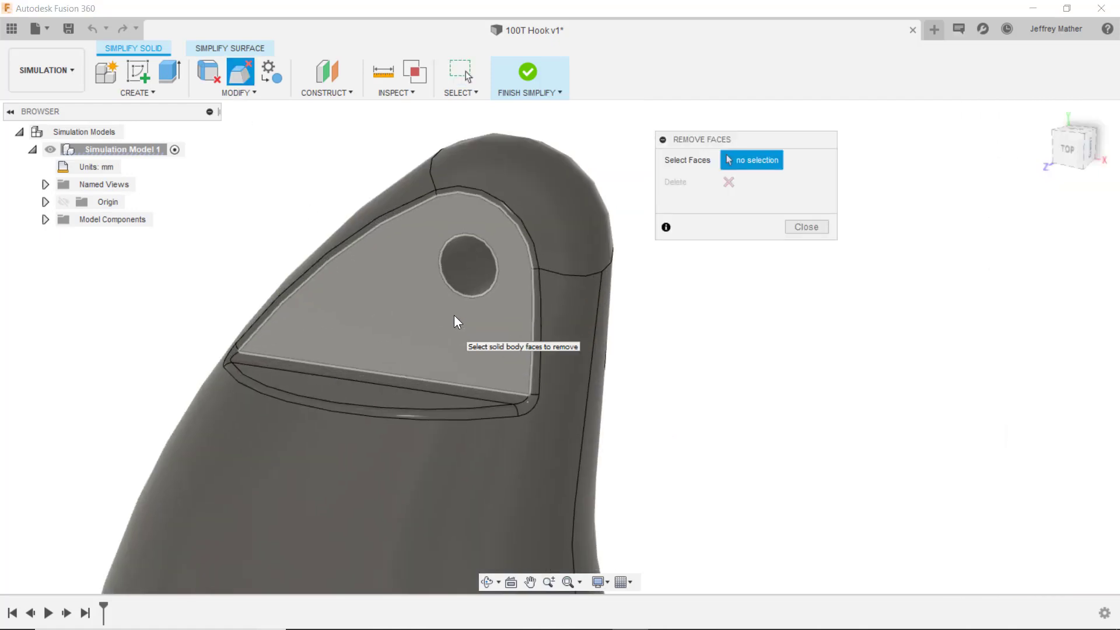
click(480, 252)
click(439, 318)
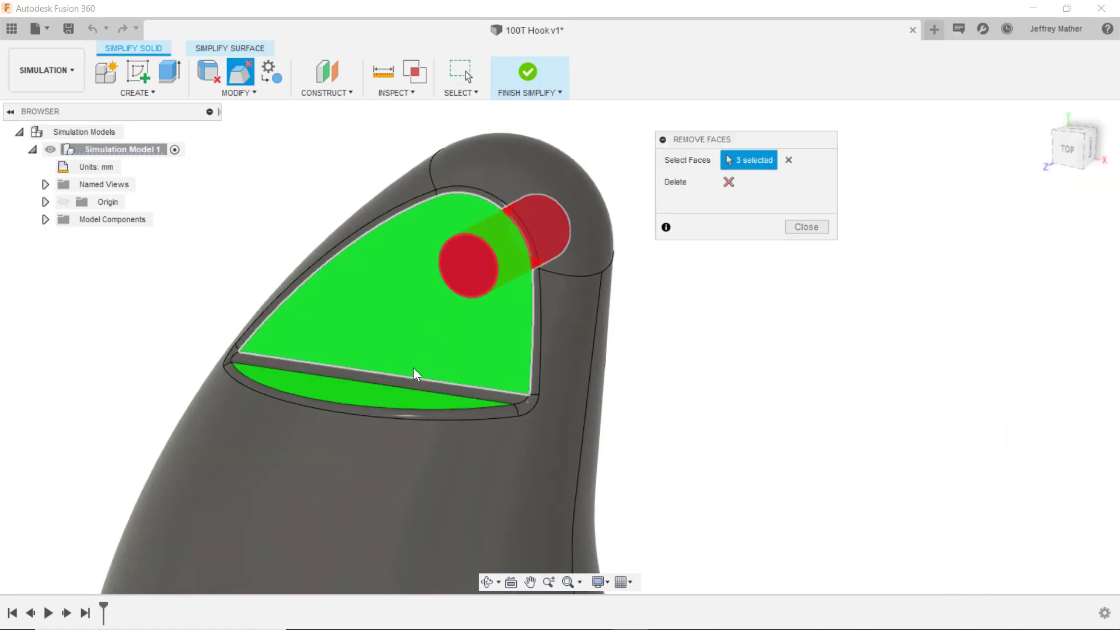
click(403, 395)
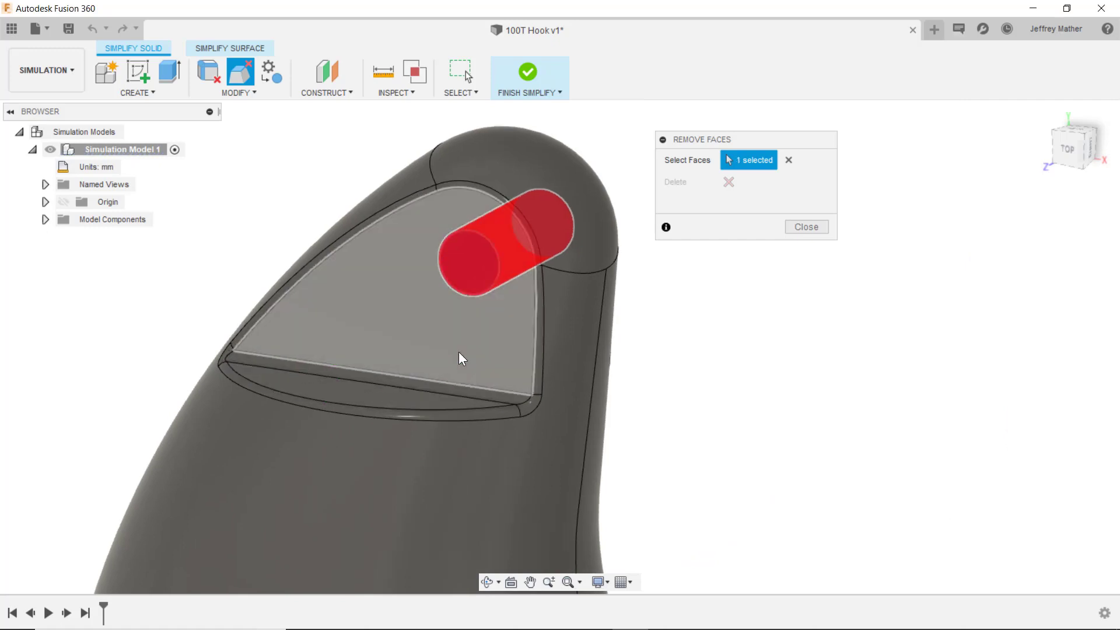
scroll(458, 379, up, 2)
click(464, 388)
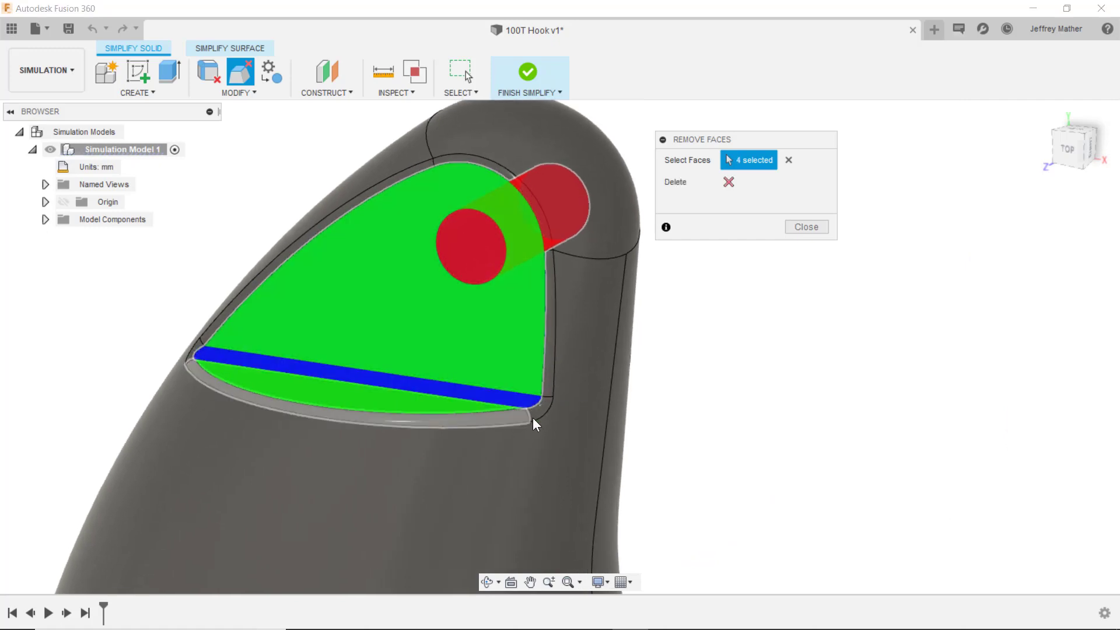
click(524, 418)
Add the opposite side's recess faces and fillets on the same horn tip to the selection and delete all selected faces.
shift+middle_drag(690, 191, 560, 370)
click(561, 366)
click(486, 378)
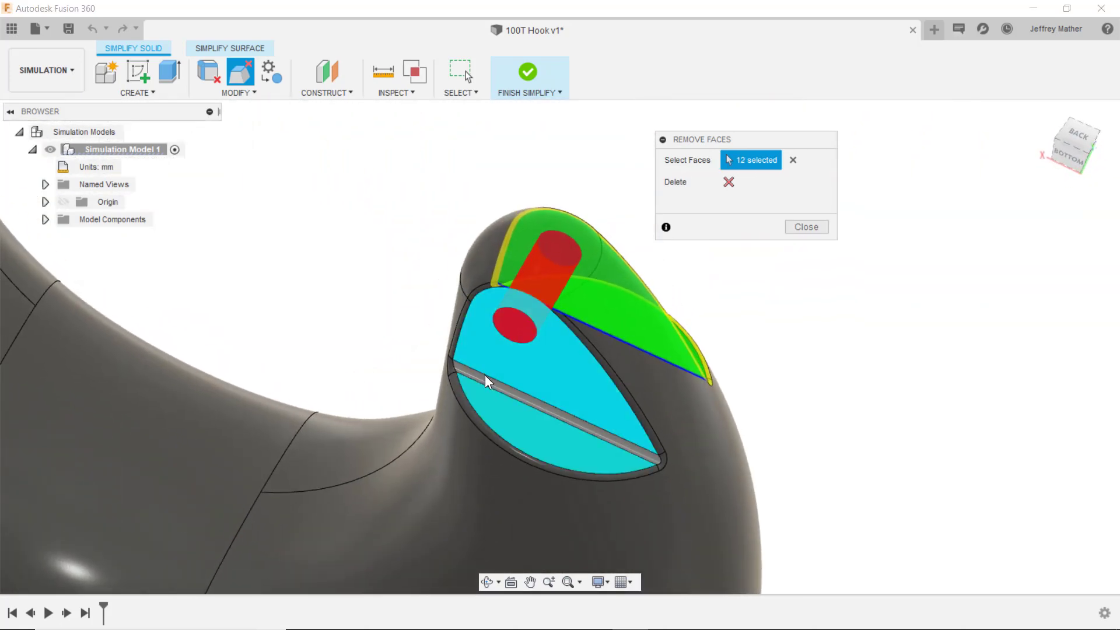
click(484, 383)
click(460, 403)
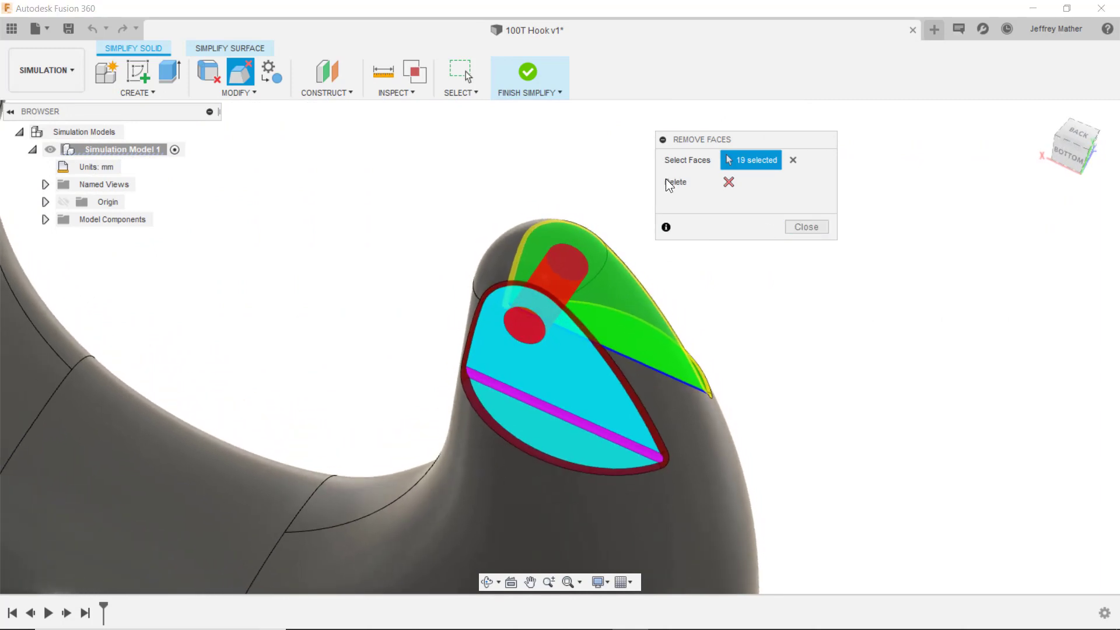
click(733, 185)
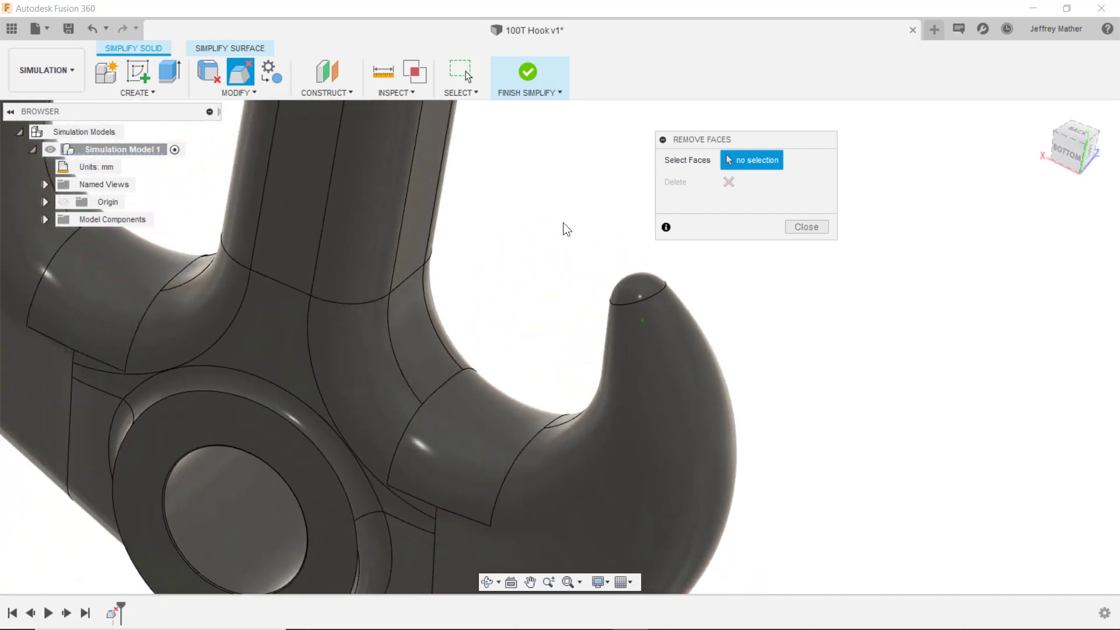
Select the other horn tip's cross-hole, two recess faces, inner fillet and surrounding fillets on one side for removal.
shift+middle_drag(483, 244, 455, 254)
scroll(357, 280, up, 8)
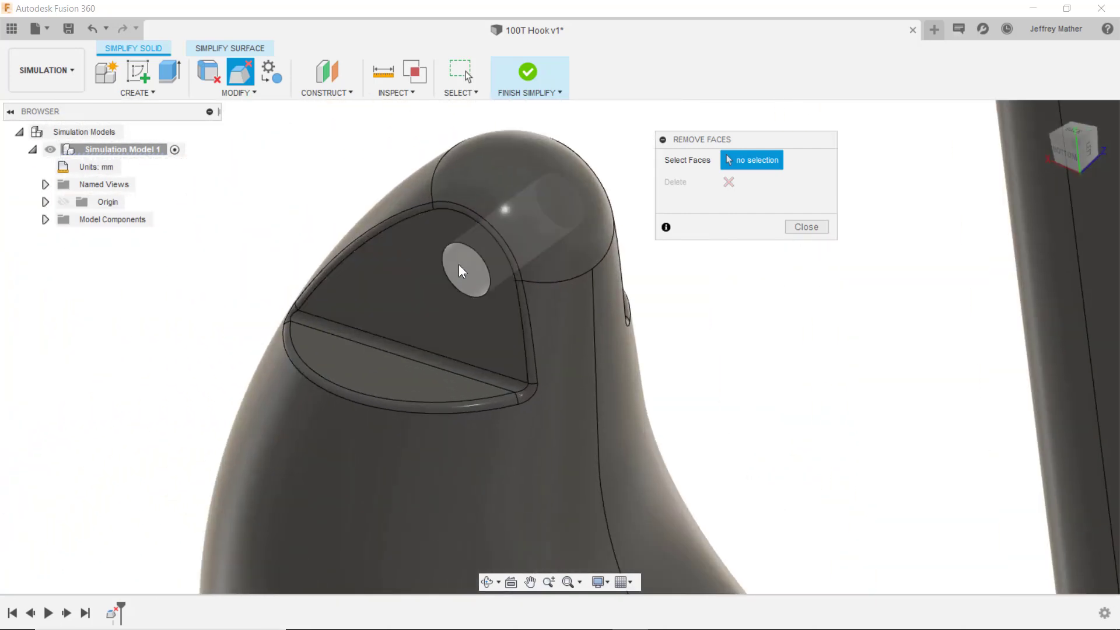
click(461, 272)
click(427, 313)
click(385, 354)
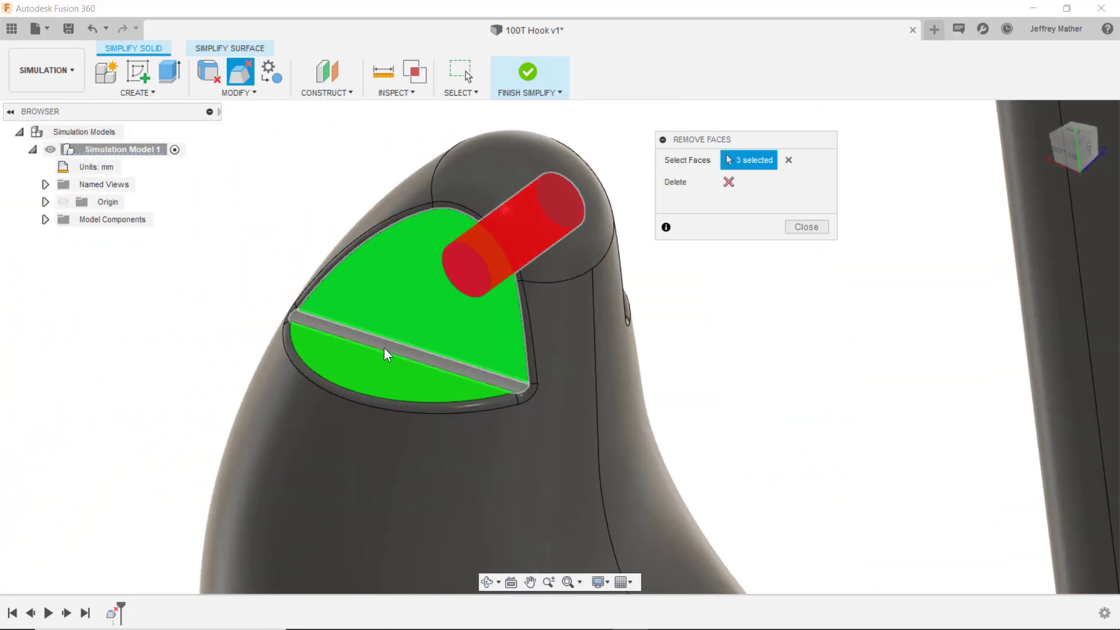
click(388, 347)
click(430, 408)
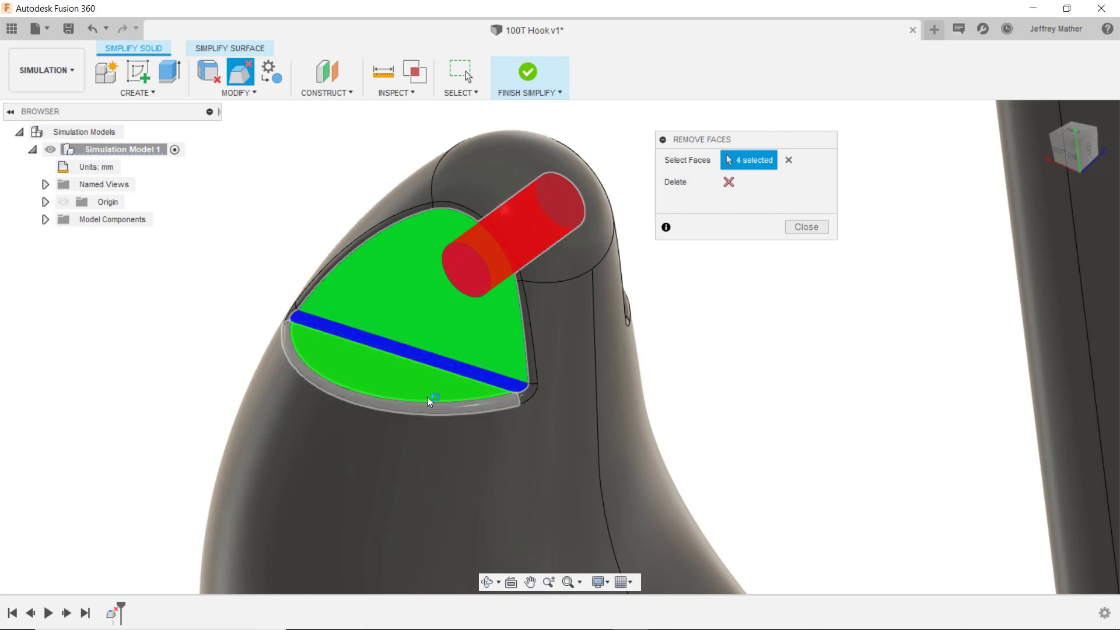
Add the recess faces and fillets on the second horn tip's opposite side and delete the selected faces.
shift+middle_drag(366, 330, 664, 342)
click(655, 348)
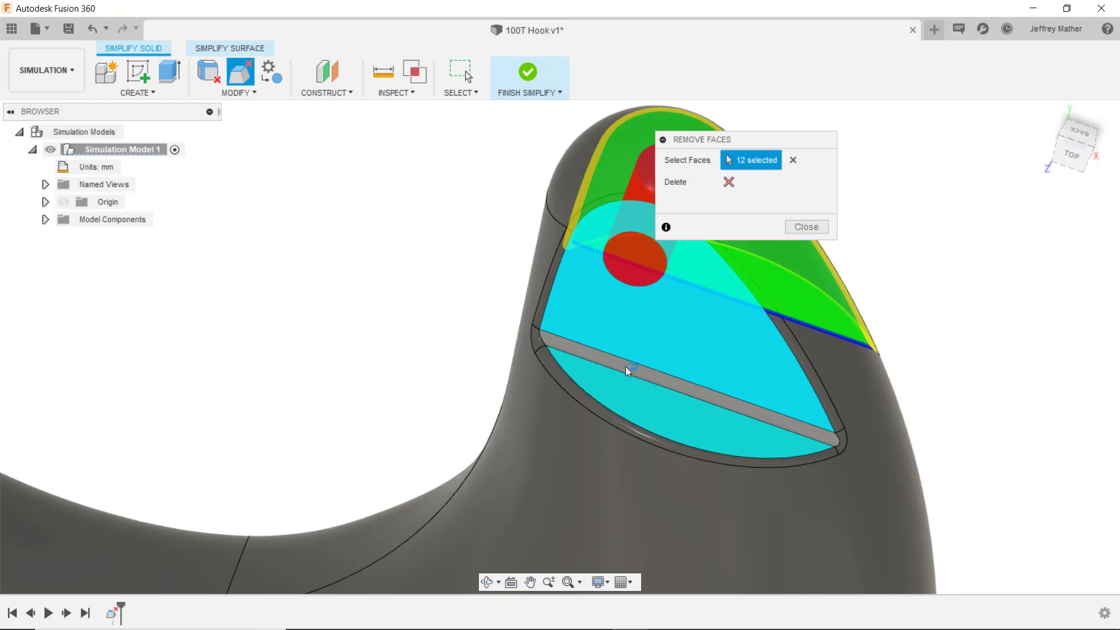
click(623, 366)
click(544, 295)
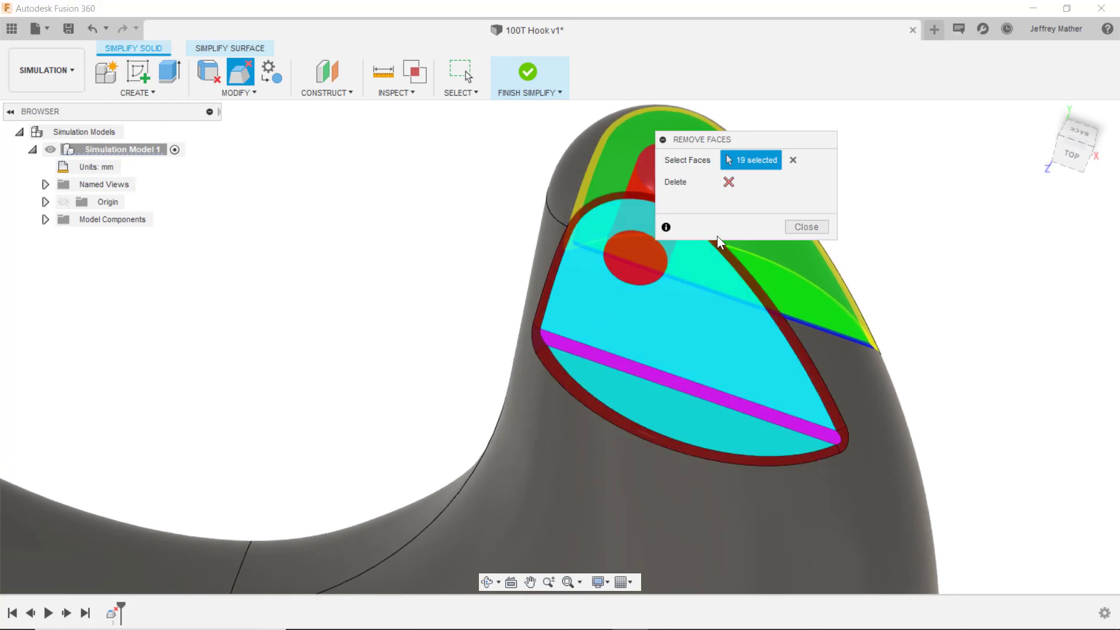
click(729, 182)
Remove the two remaining flat recess faces on the second horn tip.
shift+middle_drag(729, 182, 601, 326)
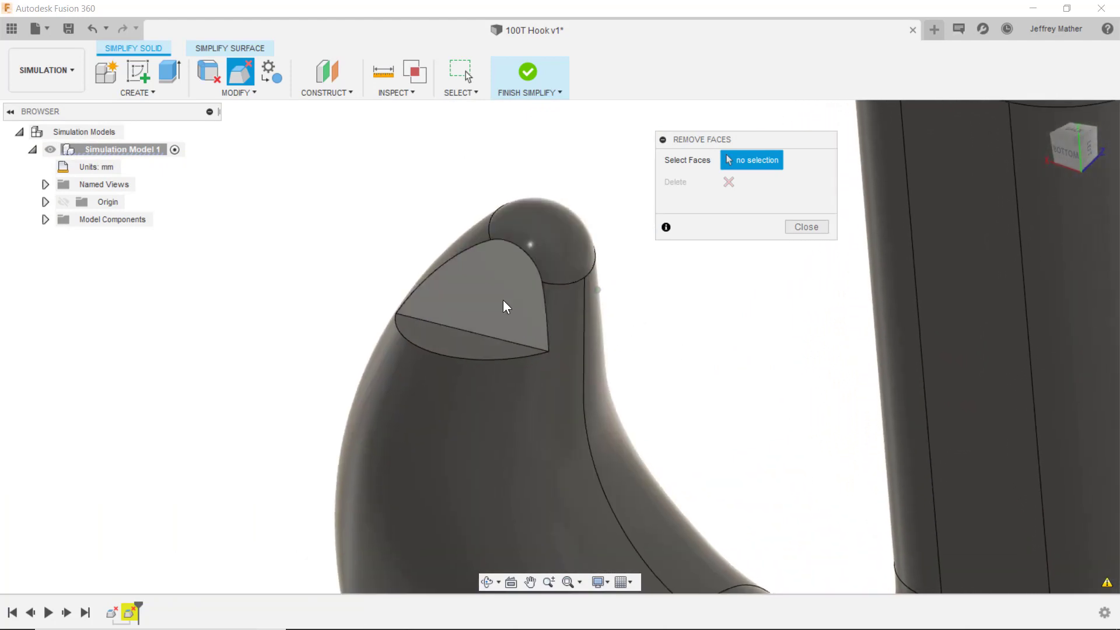
click(494, 323)
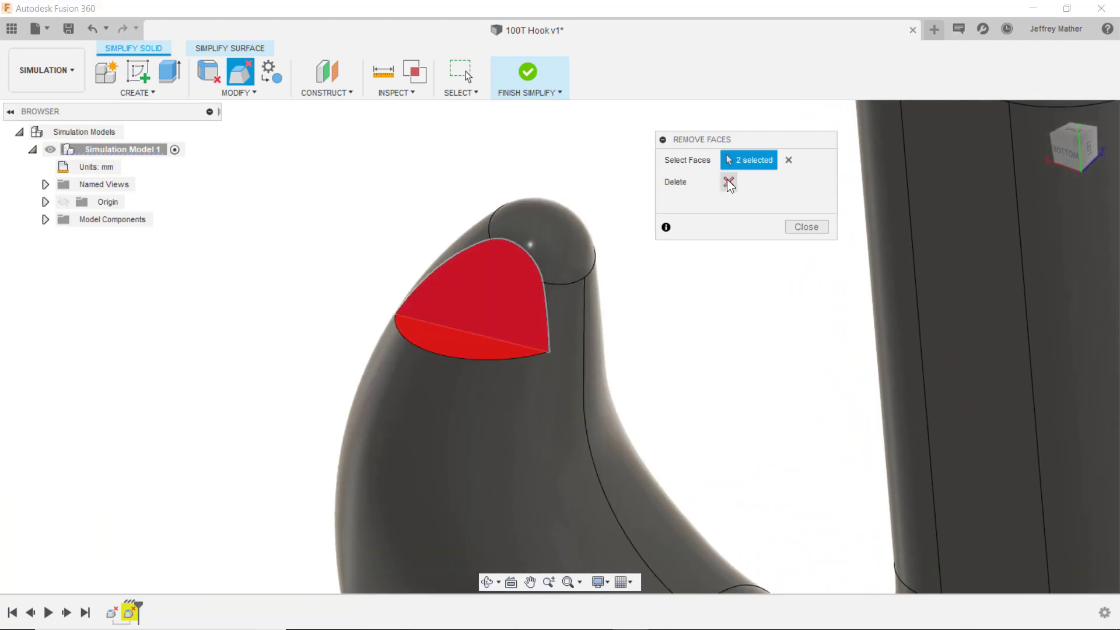
click(728, 182)
Remove the narrow edge face around the rim of the large through-hole on one side of the hook.
scroll(726, 262, down, 5)
scroll(725, 279, up, 3)
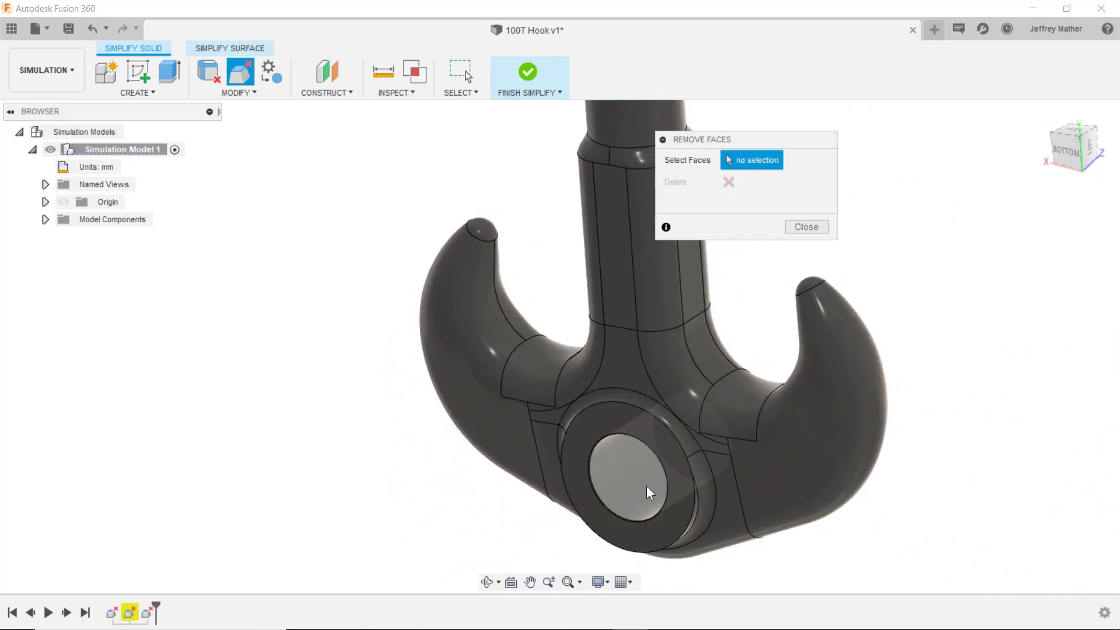
scroll(645, 495, up, 6)
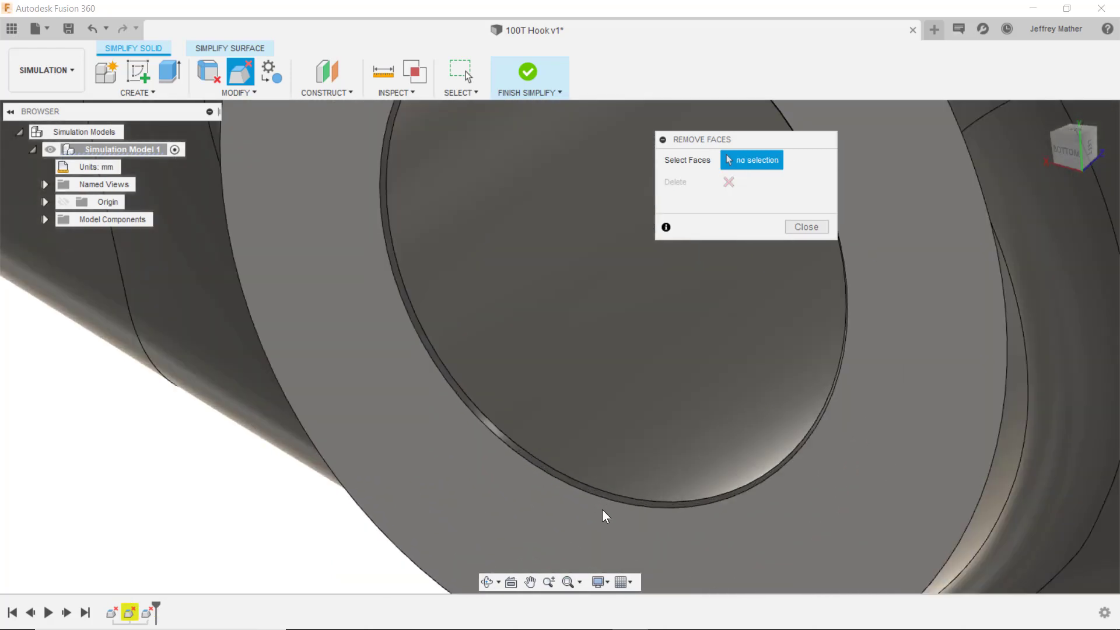
scroll(602, 509, up, 5)
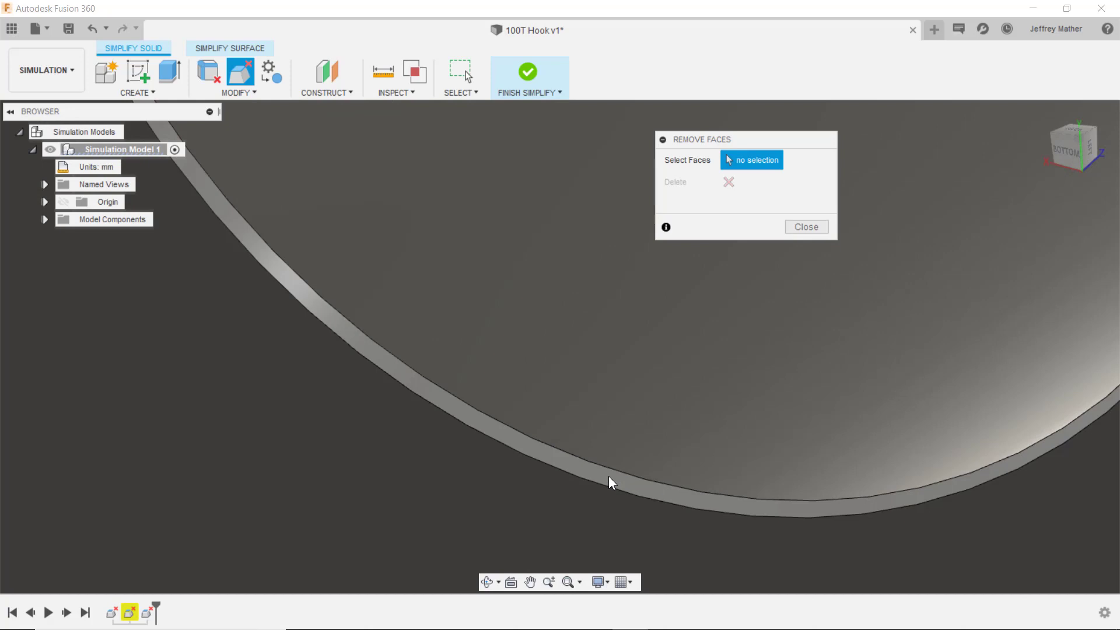
click(609, 477)
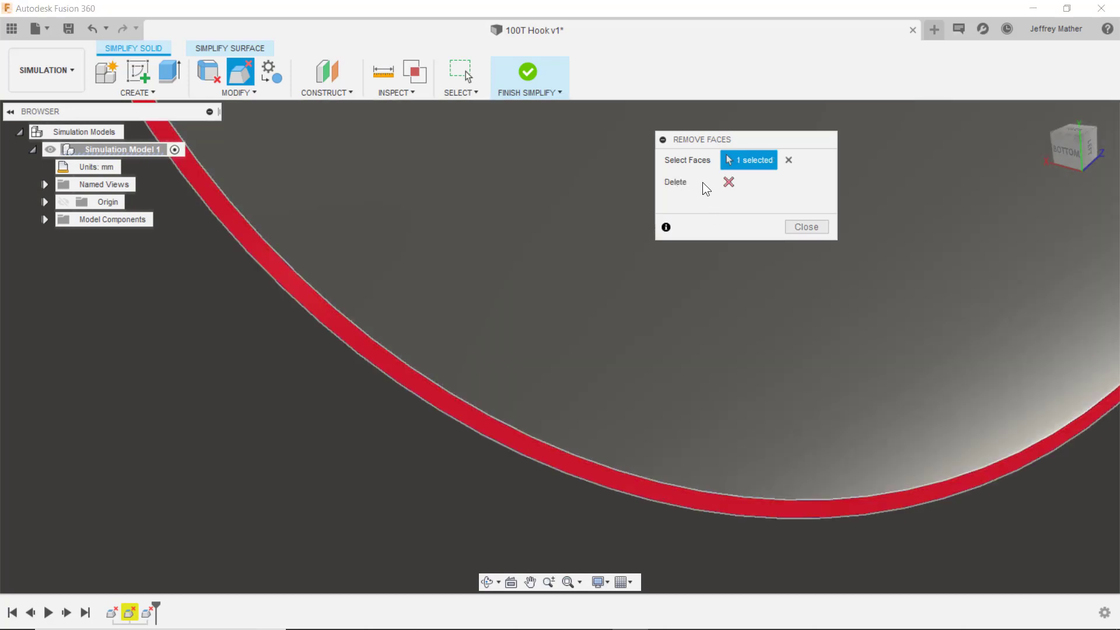
click(729, 182)
Remove the matching narrow edge face around the through-hole's rim on the opposite side of the hook.
scroll(658, 488, down, 10)
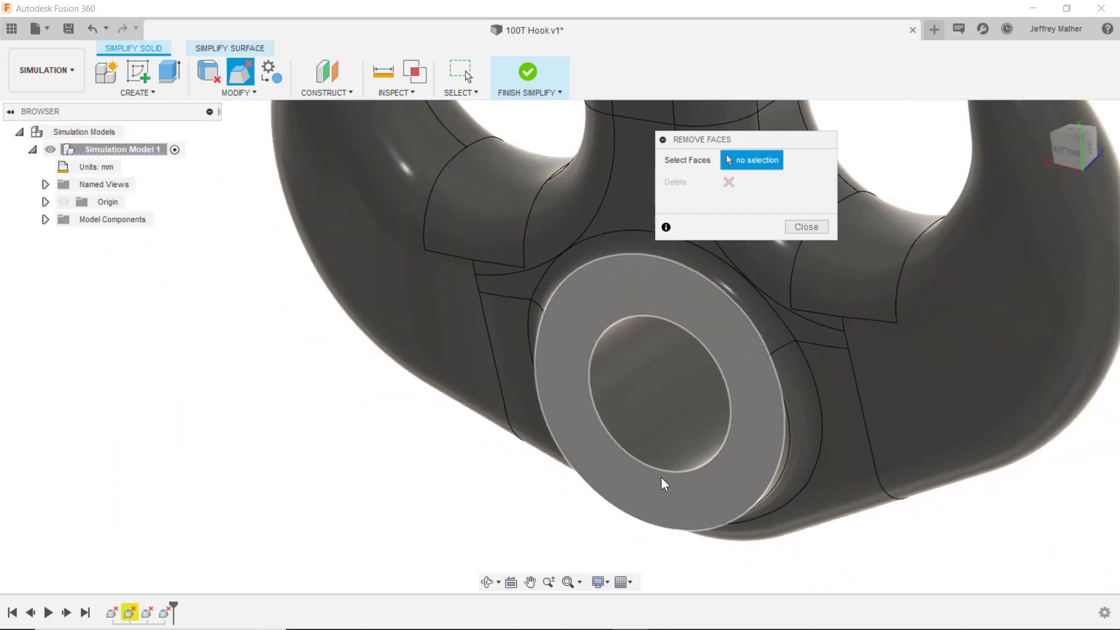
shift+middle_drag(664, 484, 541, 458)
scroll(540, 456, up, 5)
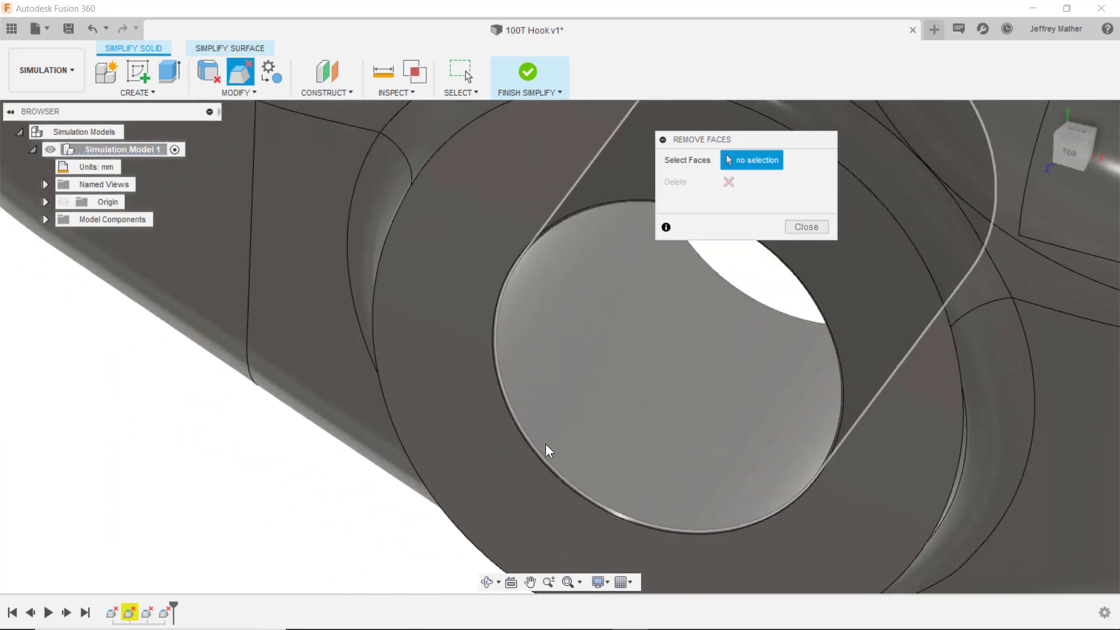
scroll(469, 395, up, 4)
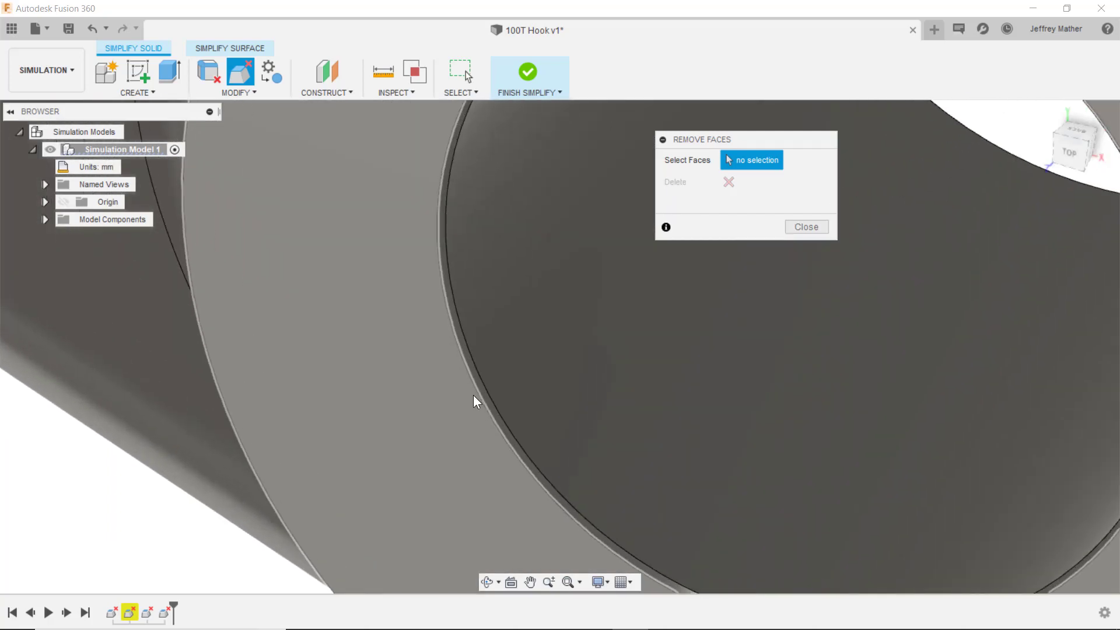
click(494, 401)
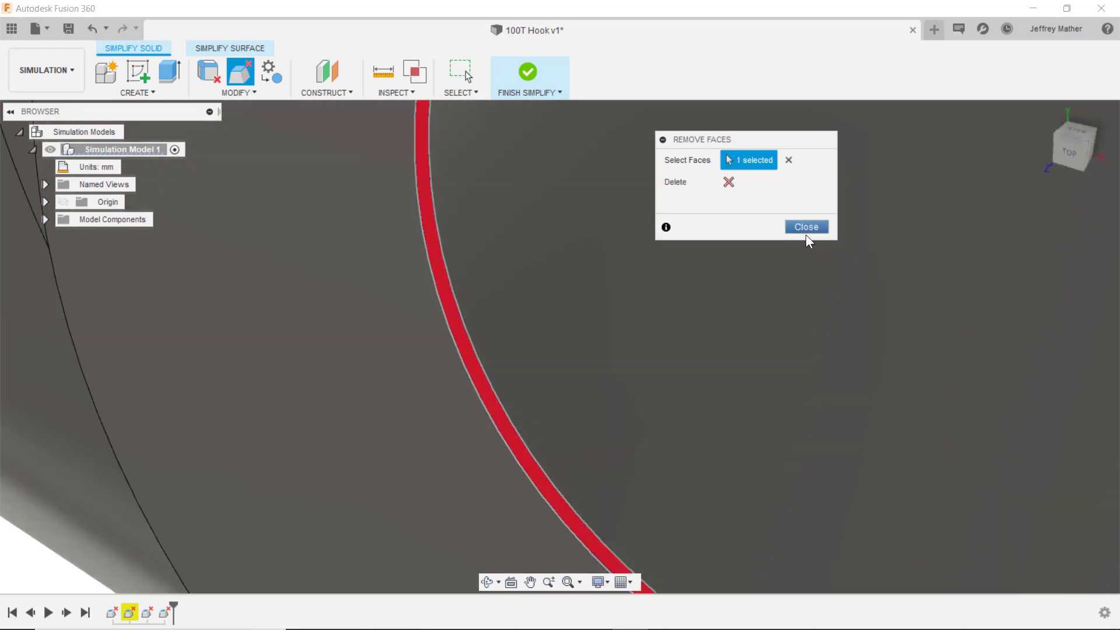
click(728, 182)
scroll(599, 377, down, 10)
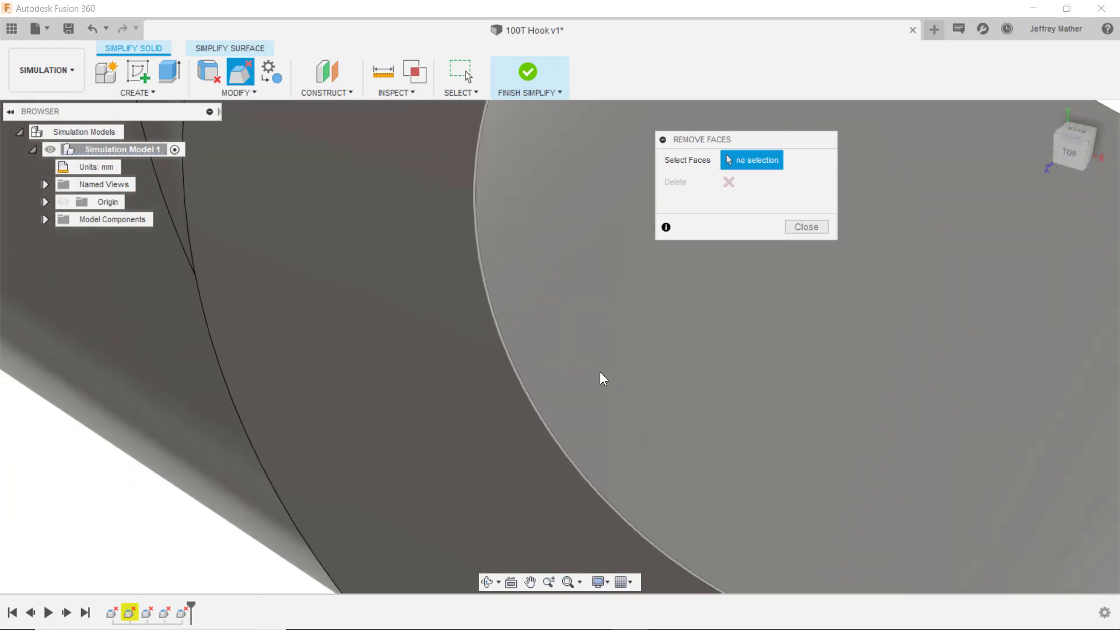
scroll(599, 377, down, 5)
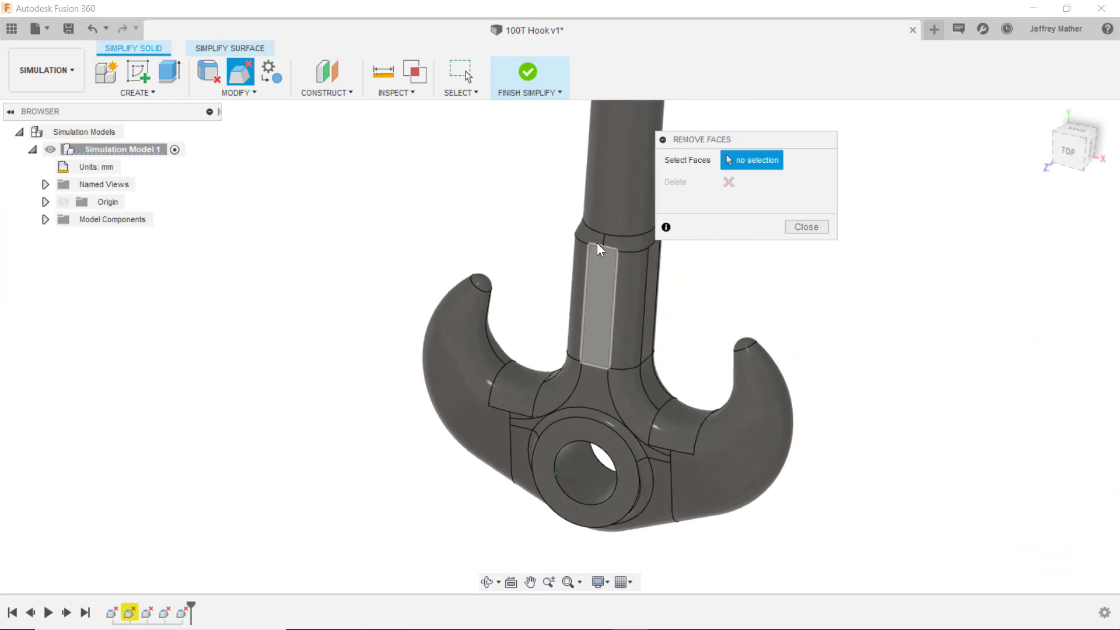
Remove the narrow chamfer face around the free end of the hook's shank.
scroll(612, 186, up, 1)
scroll(611, 186, up, 8)
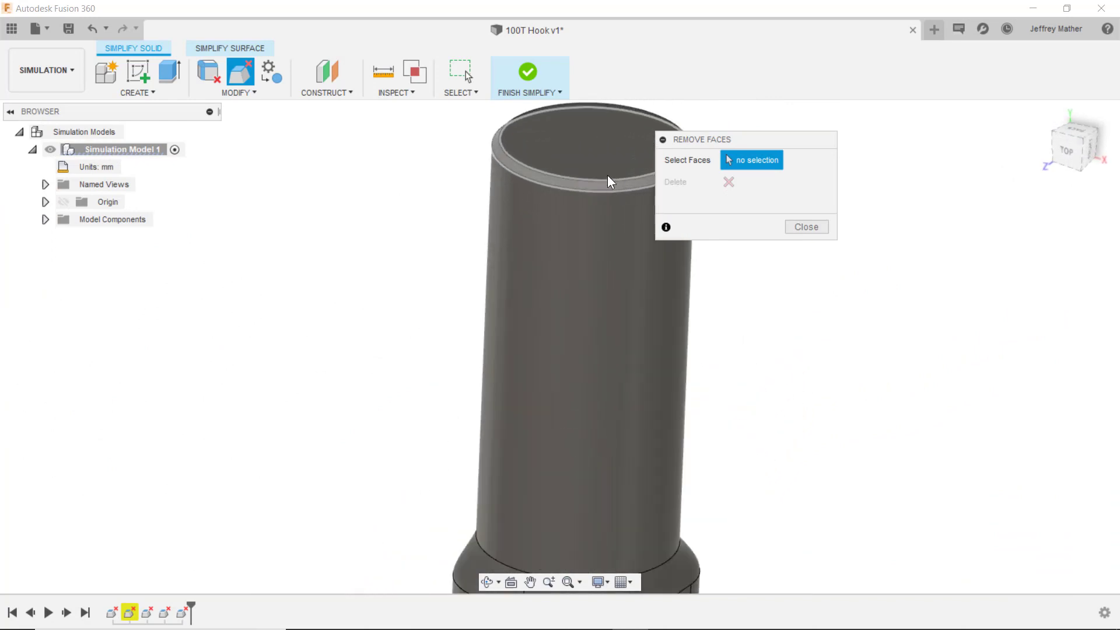
click(595, 192)
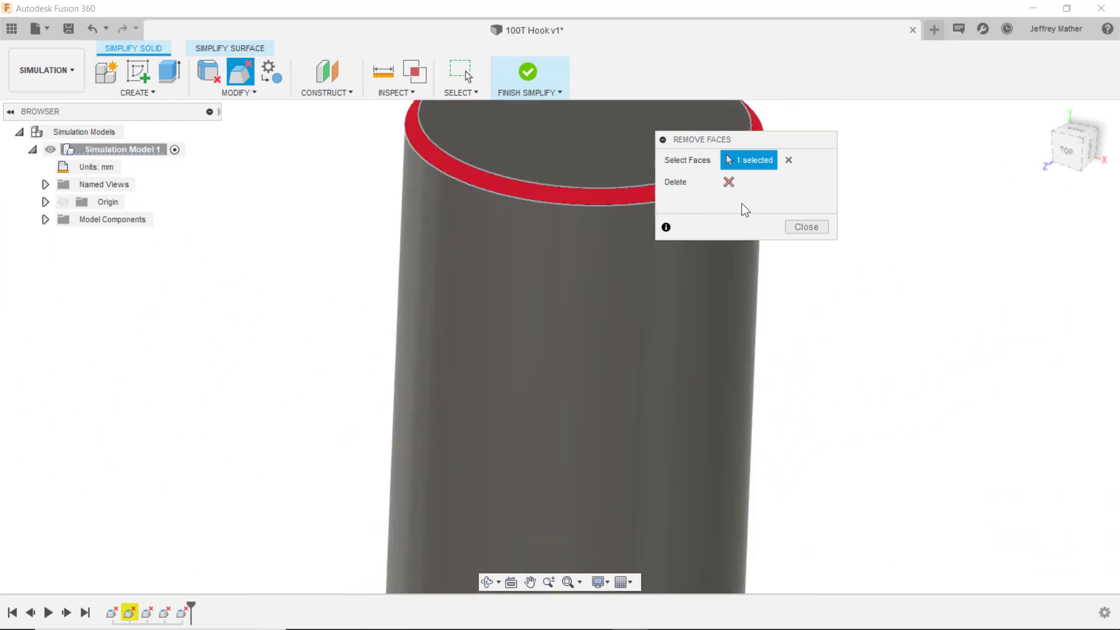
click(729, 185)
click(806, 227)
scroll(553, 269, down, 10)
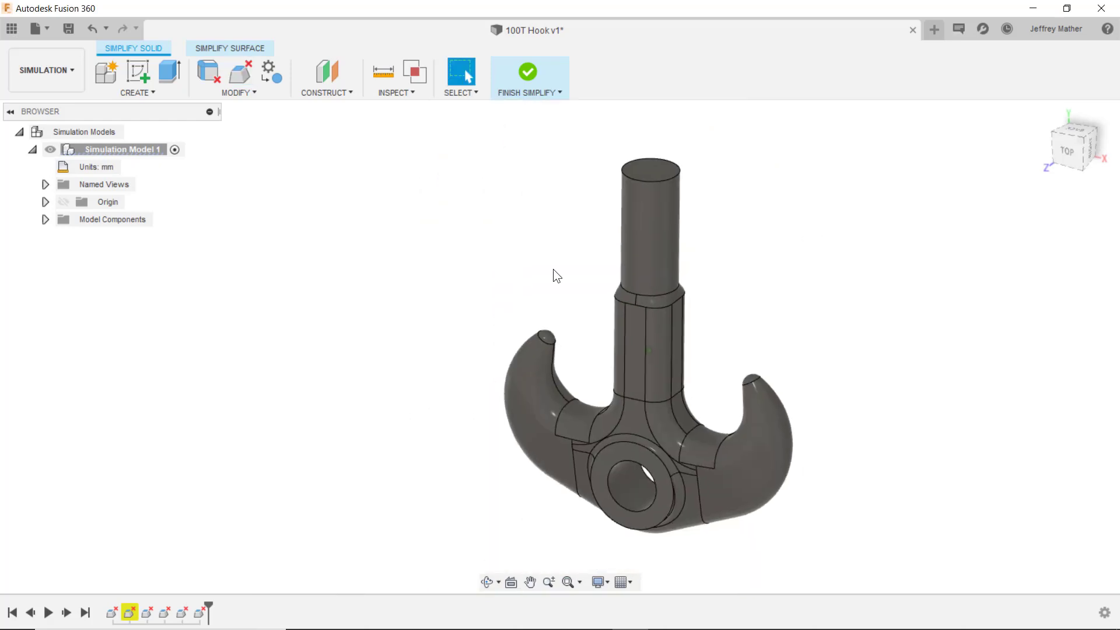
Finish the simplification and orient the hook to the straight top view.
shift+middle_drag(553, 269, 497, 256)
click(528, 72)
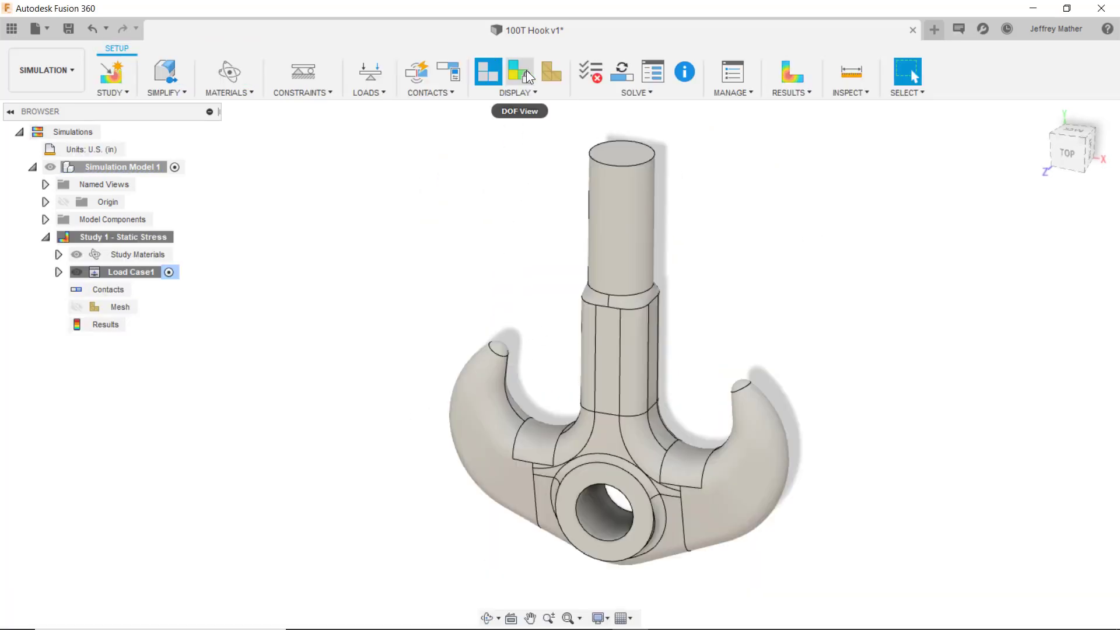
click(1070, 153)
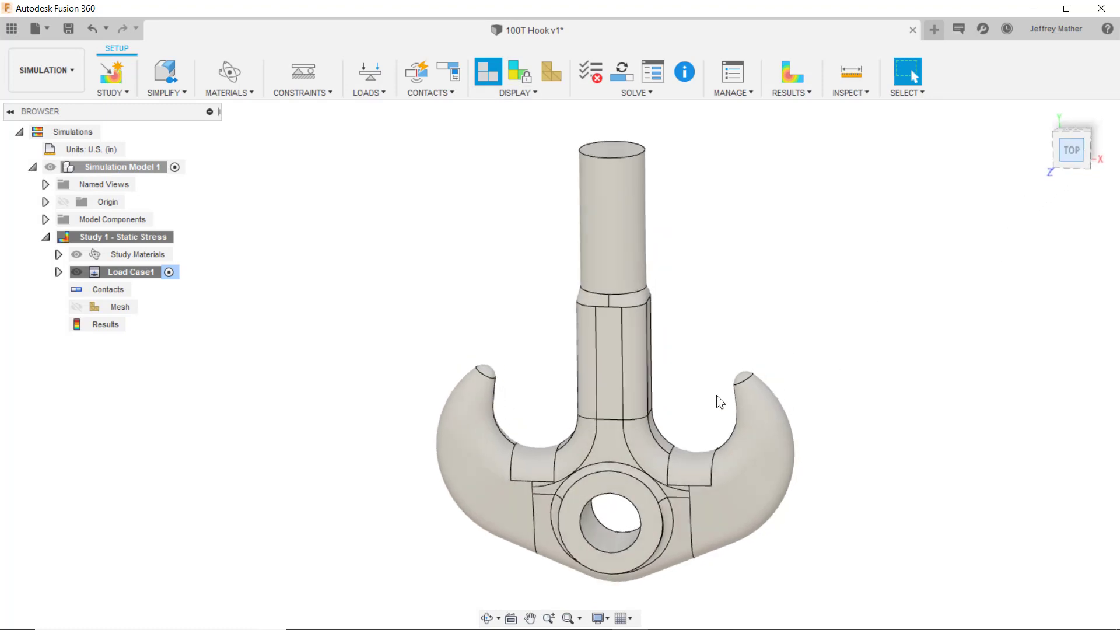
scroll(527, 488, up, 4)
scroll(499, 425, down, 4)
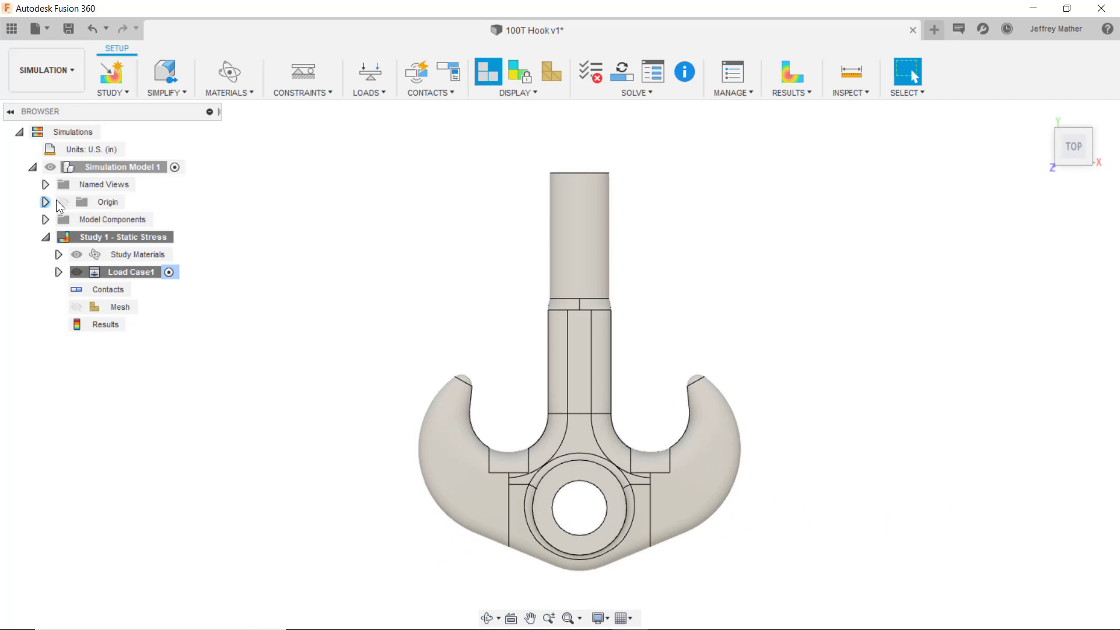
Reopen the model for simplification with its origin planes shown and start a sketch on the XY plane.
click(46, 201)
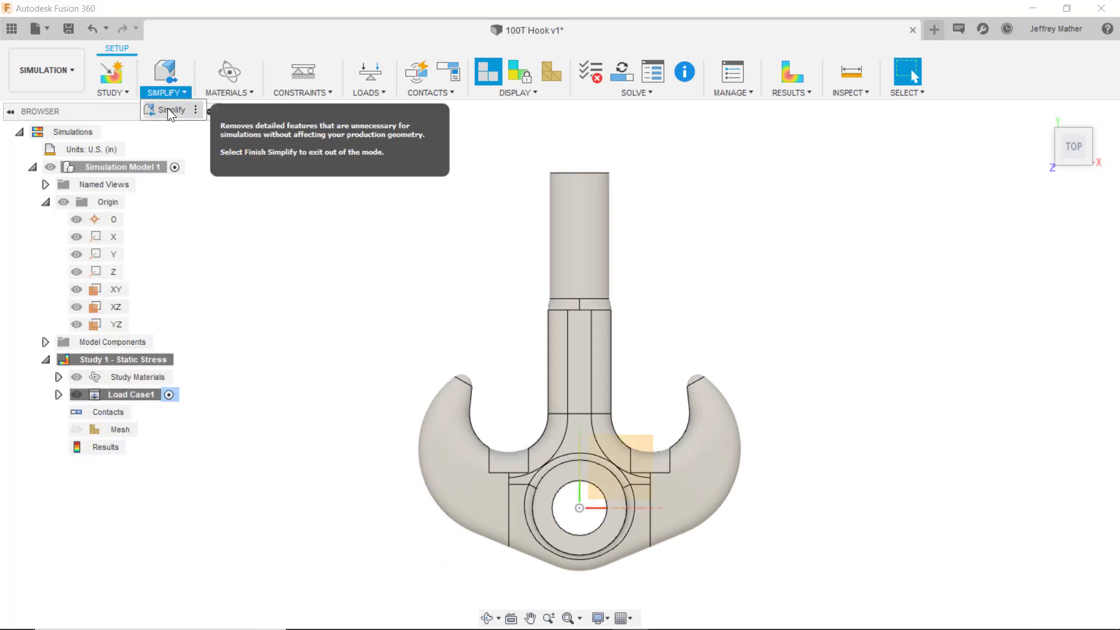
click(167, 108)
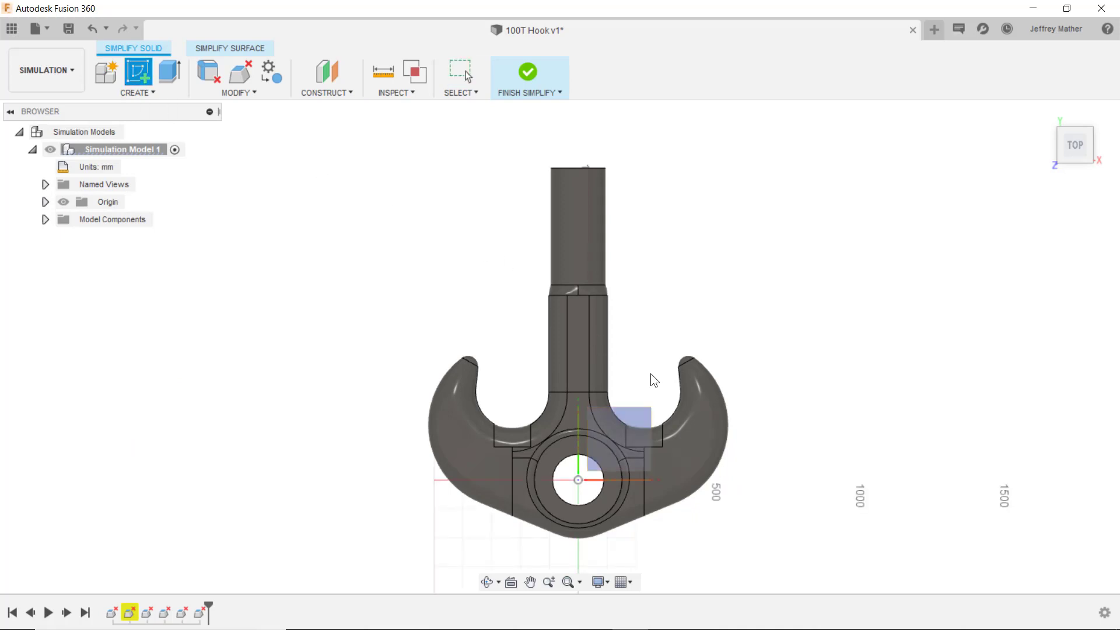
click(648, 409)
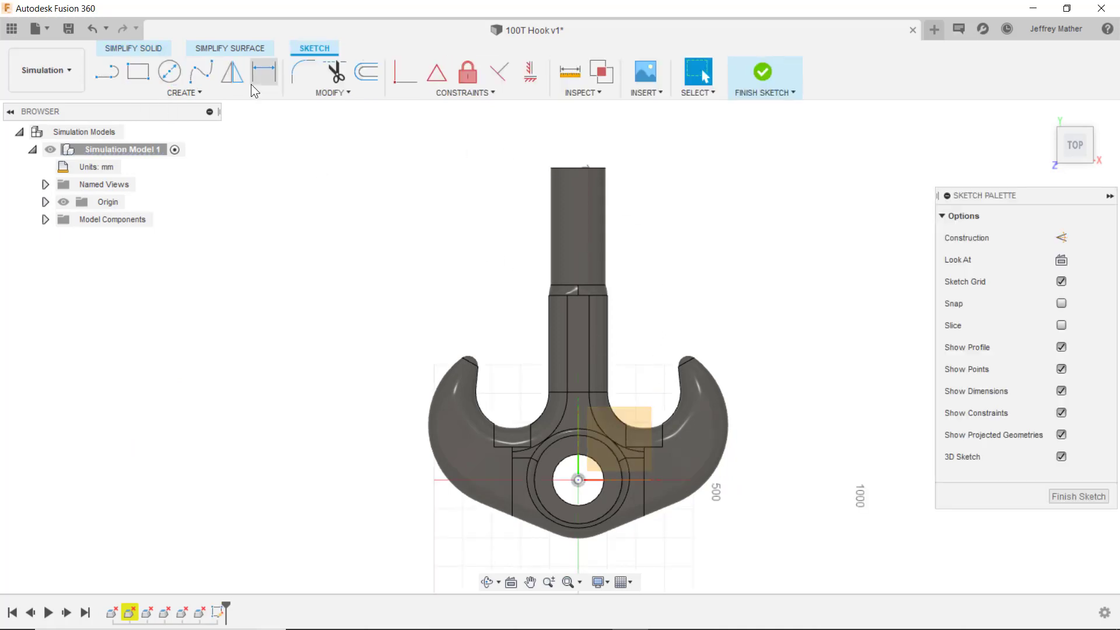
Project the two lower corner points of the left saddle patch and the left horn's inner edge into the sketch.
key(p)
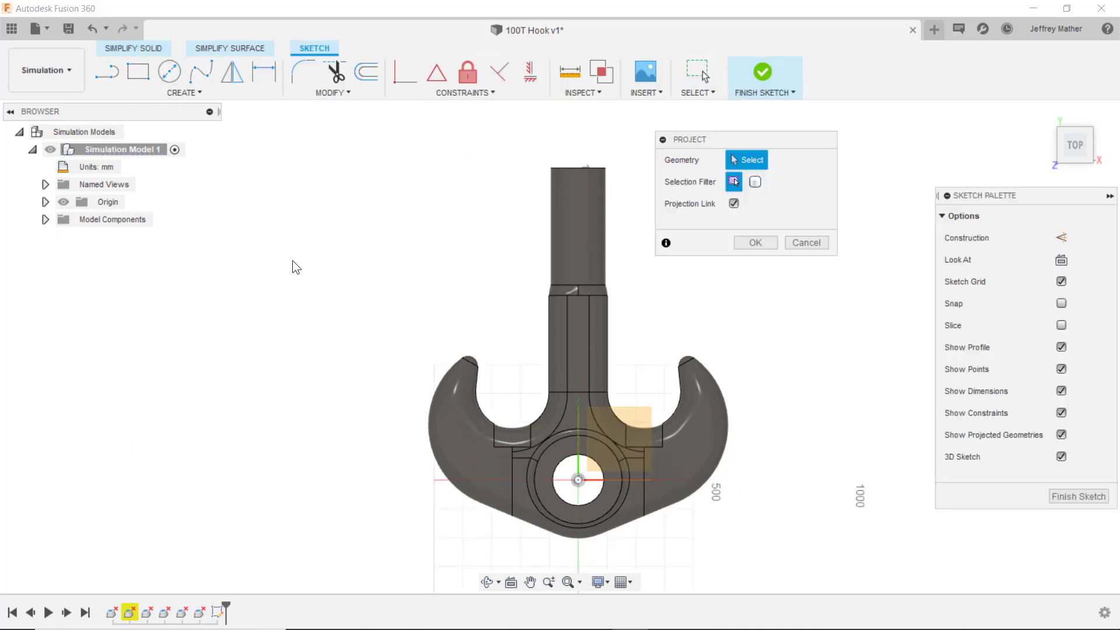
scroll(520, 450, up, 5)
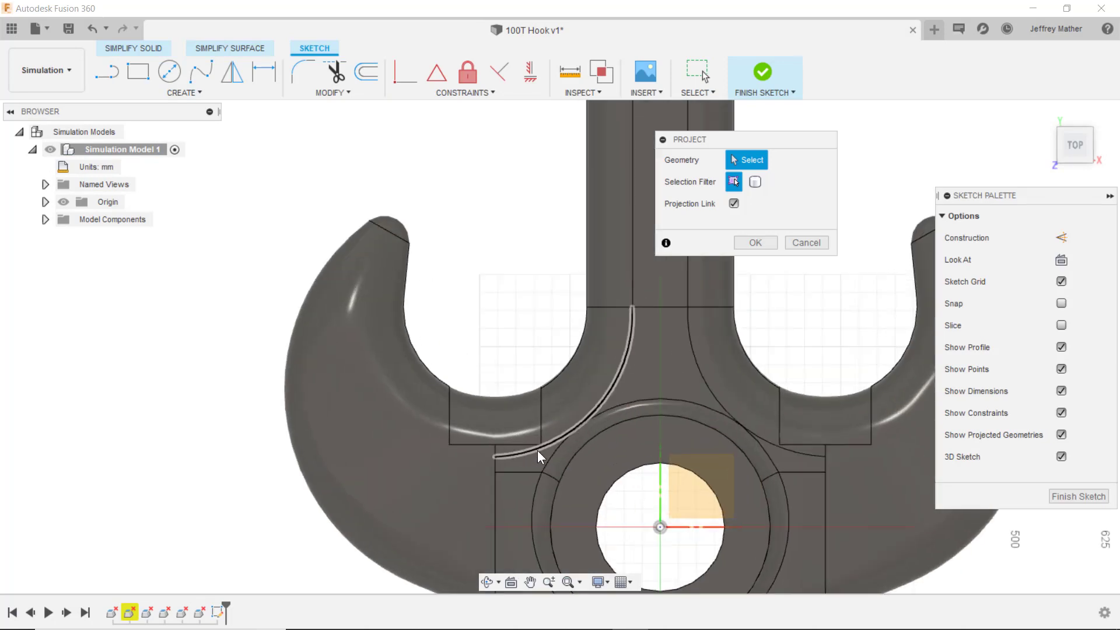
click(541, 444)
click(448, 443)
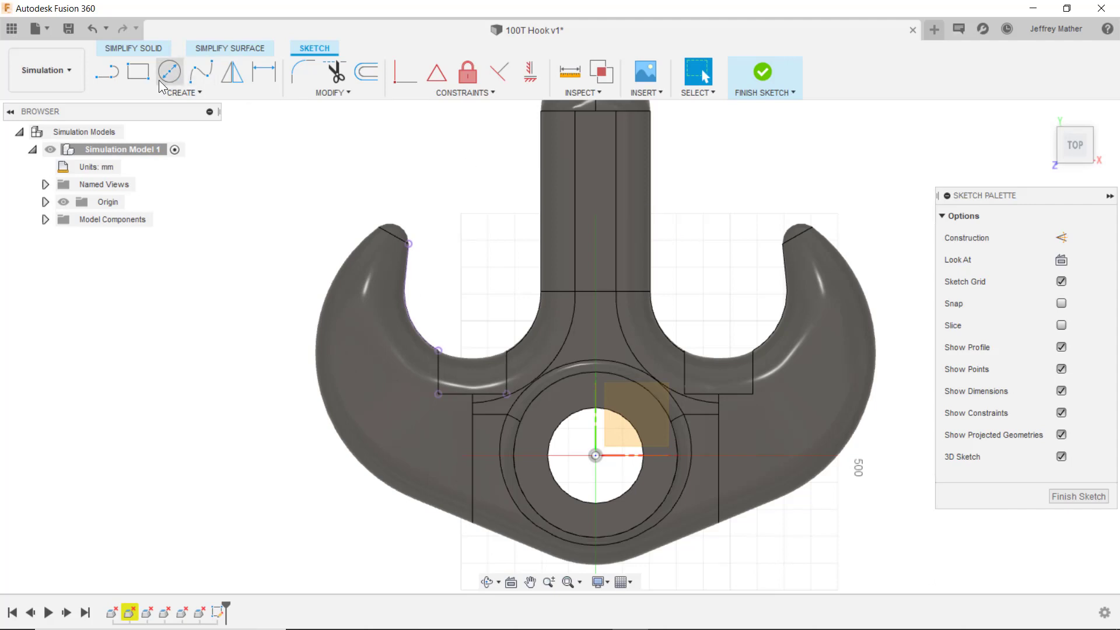
Project the two lower corner points of the right saddle patch and the right horn's inner edge into the sketch.
key(p)
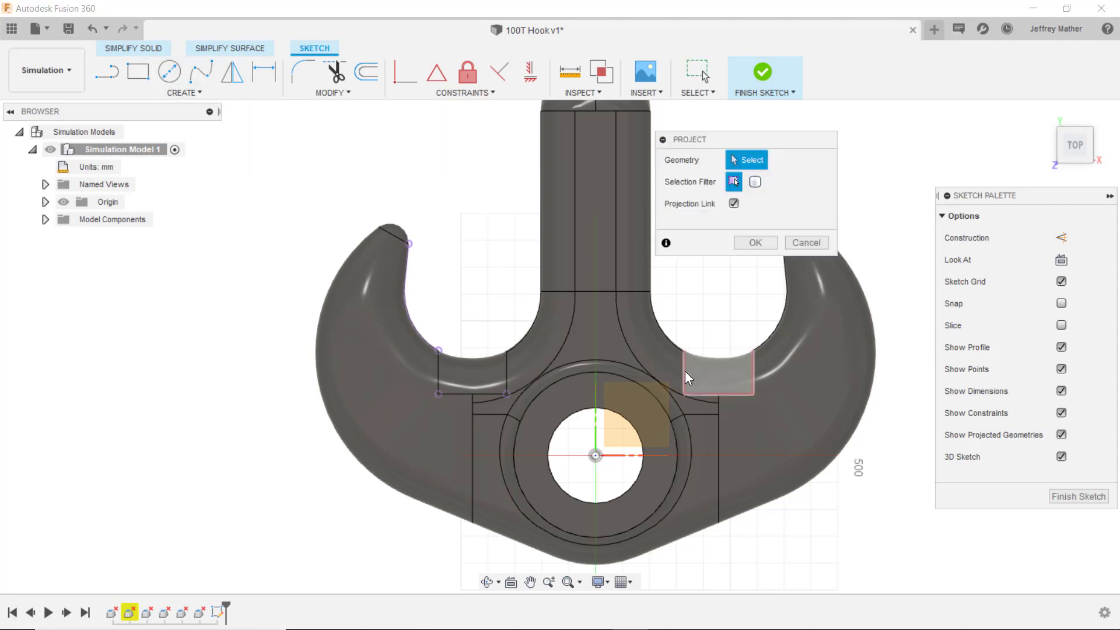
click(683, 395)
click(751, 394)
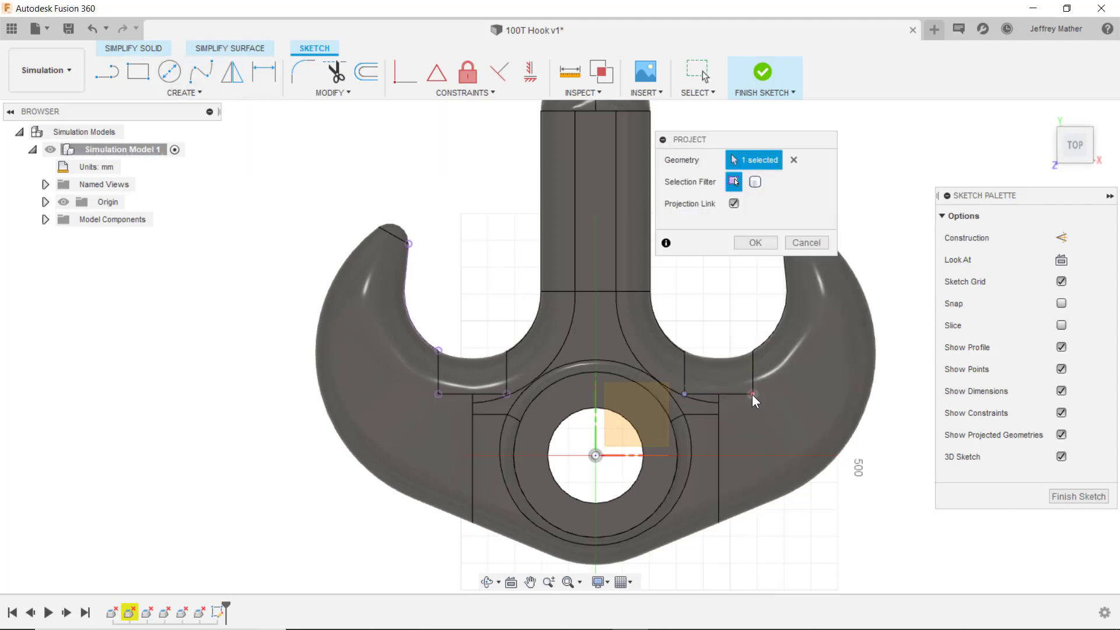
click(749, 351)
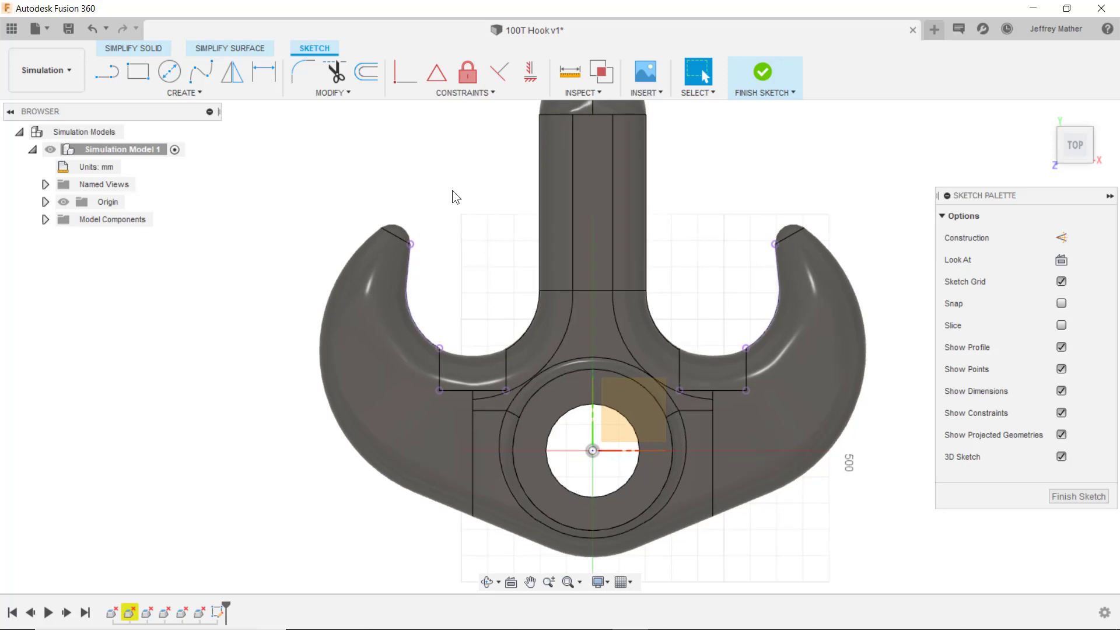
scroll(452, 190, up, 1)
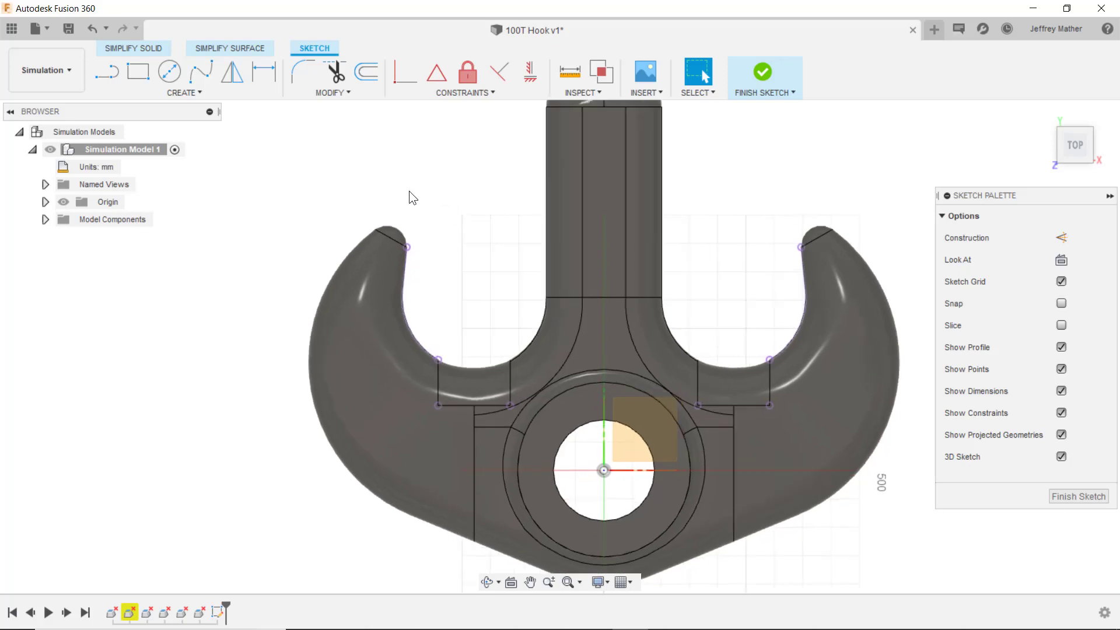
Draw a rectangle upward from the left saddle patch and snap its lower corners to the two projected points.
click(138, 71)
click(510, 405)
click(462, 236)
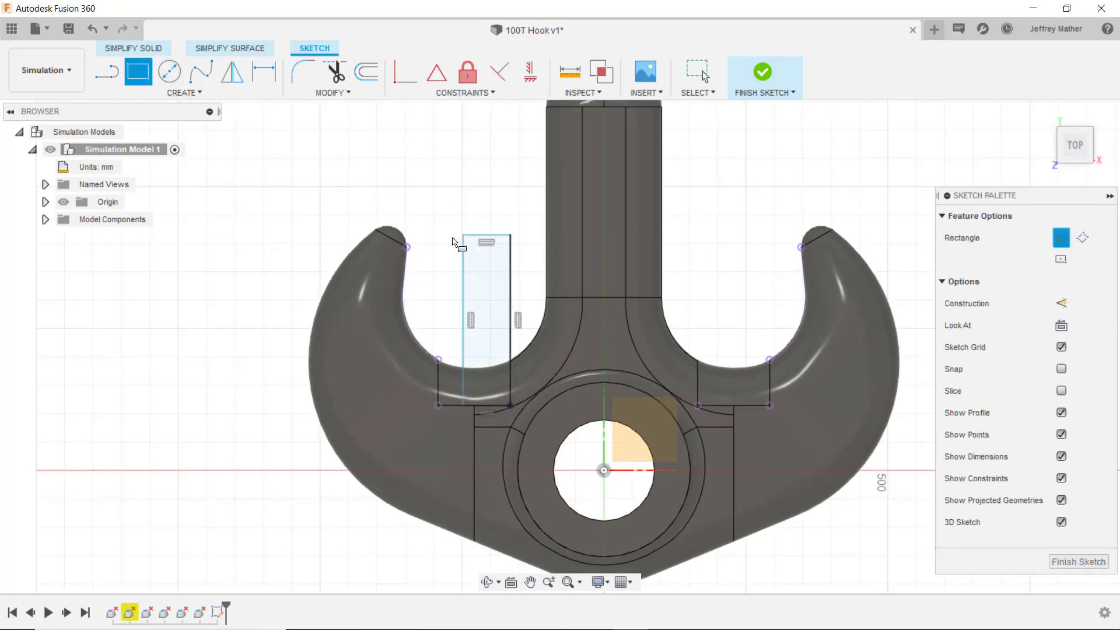
right_click(459, 188)
click(490, 188)
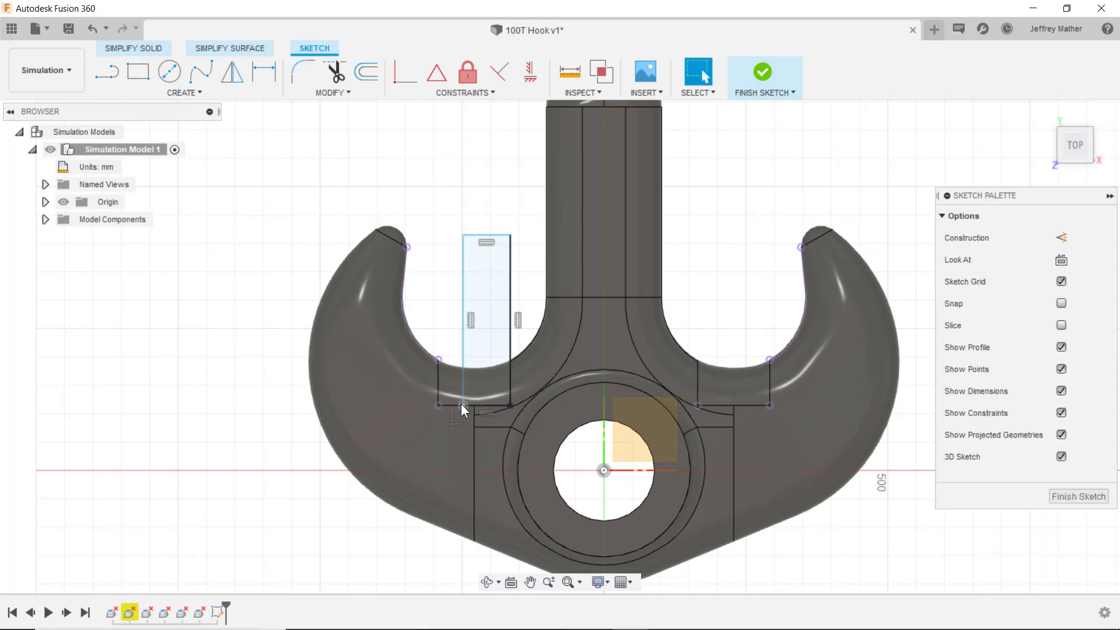
drag(462, 404, 438, 405)
click(477, 163)
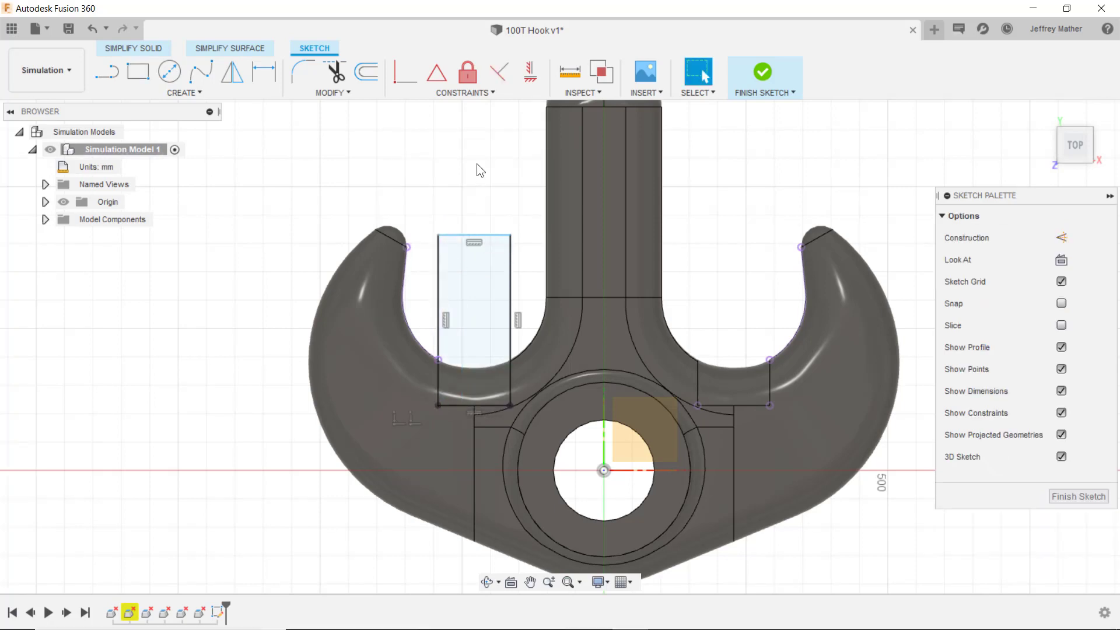
Draw a second rectangle upward from the right saddle patch with its lower corners on the two projected points.
click(136, 73)
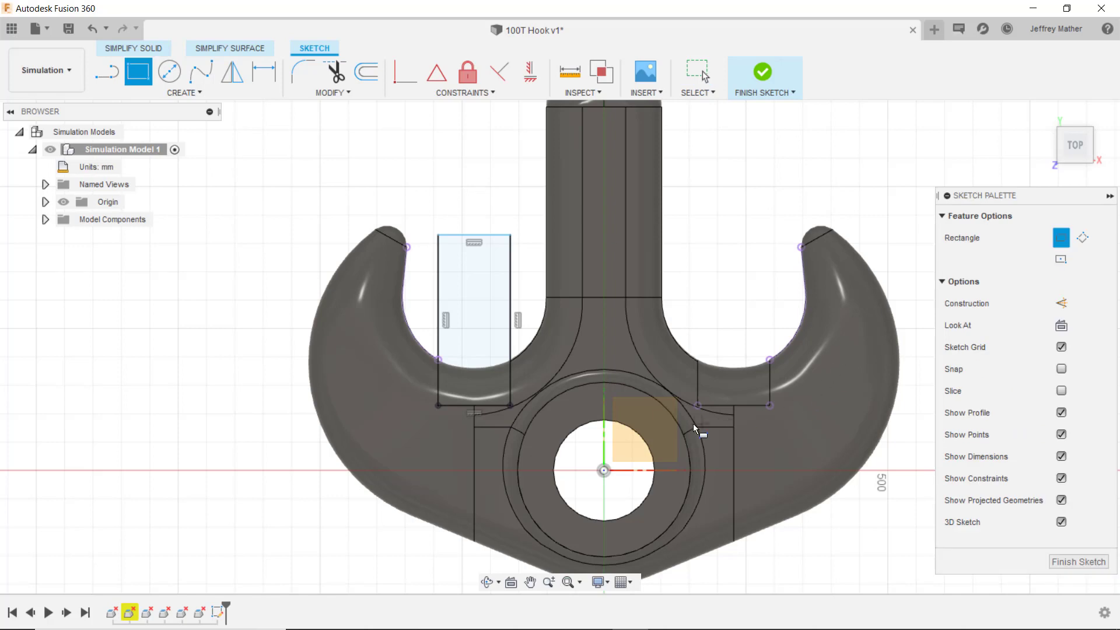
click(699, 405)
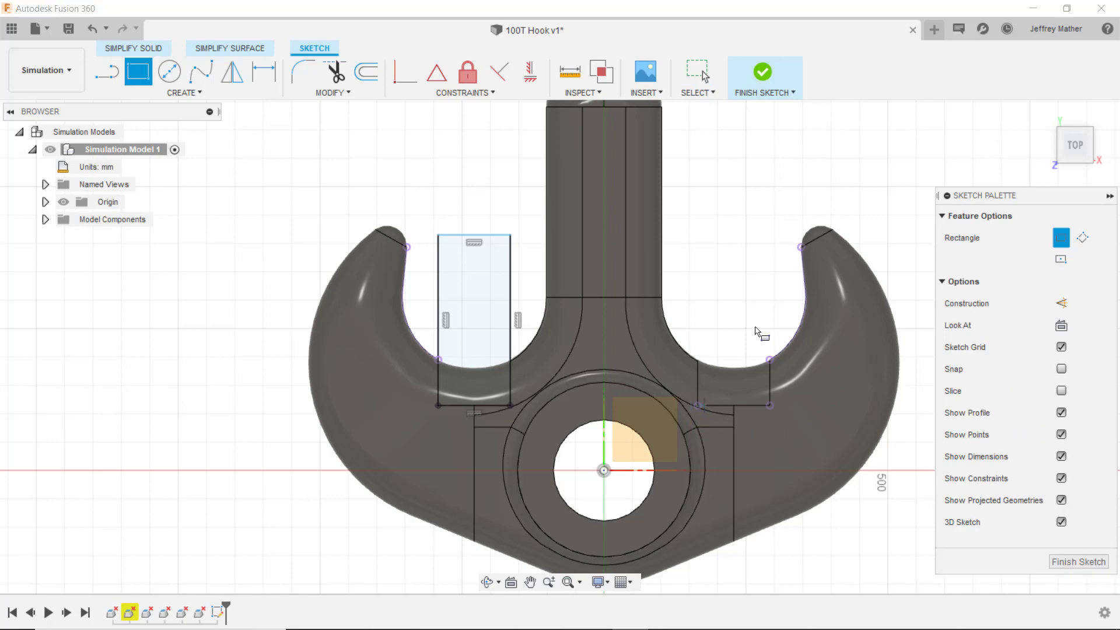
click(766, 251)
key(Escape)
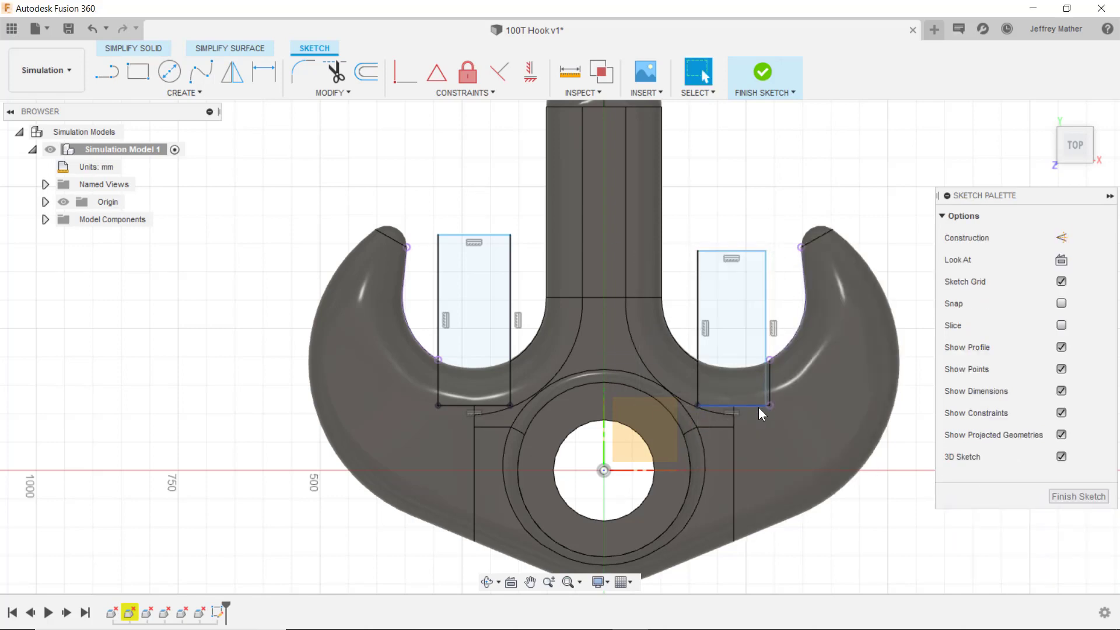
drag(762, 408, 768, 407)
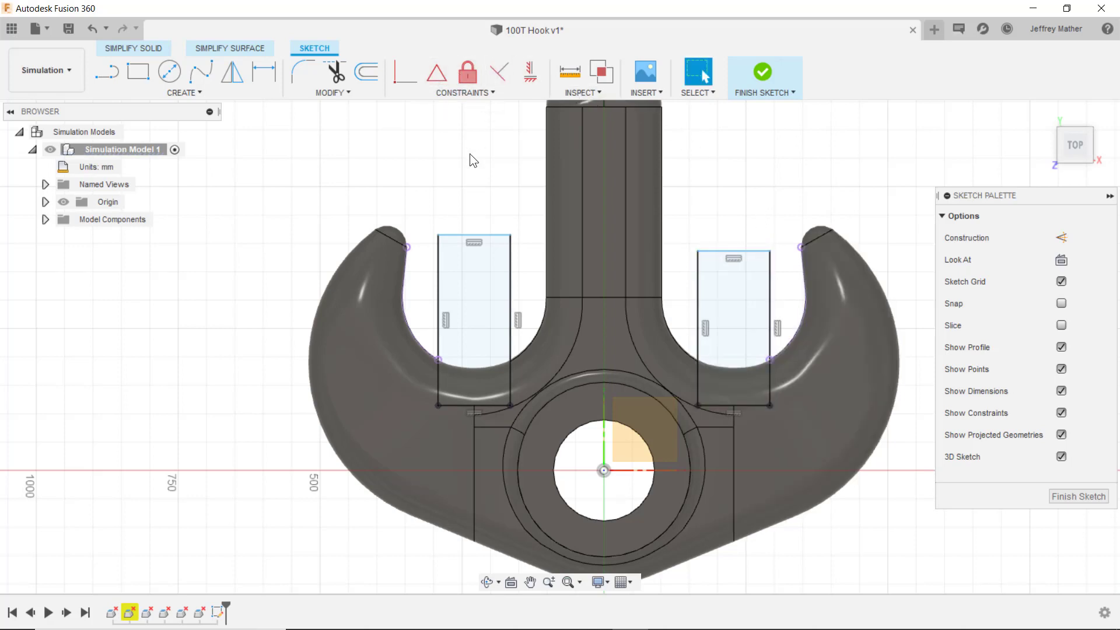
Constrain the top edges of the two rectangles to be collinear.
click(466, 92)
click(424, 127)
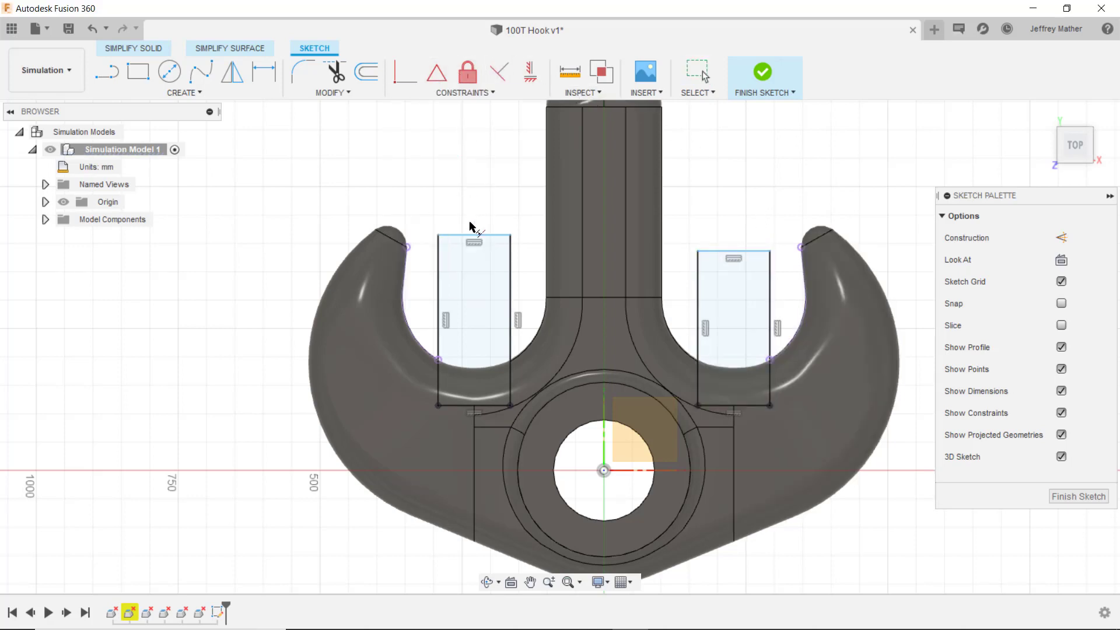
click(474, 235)
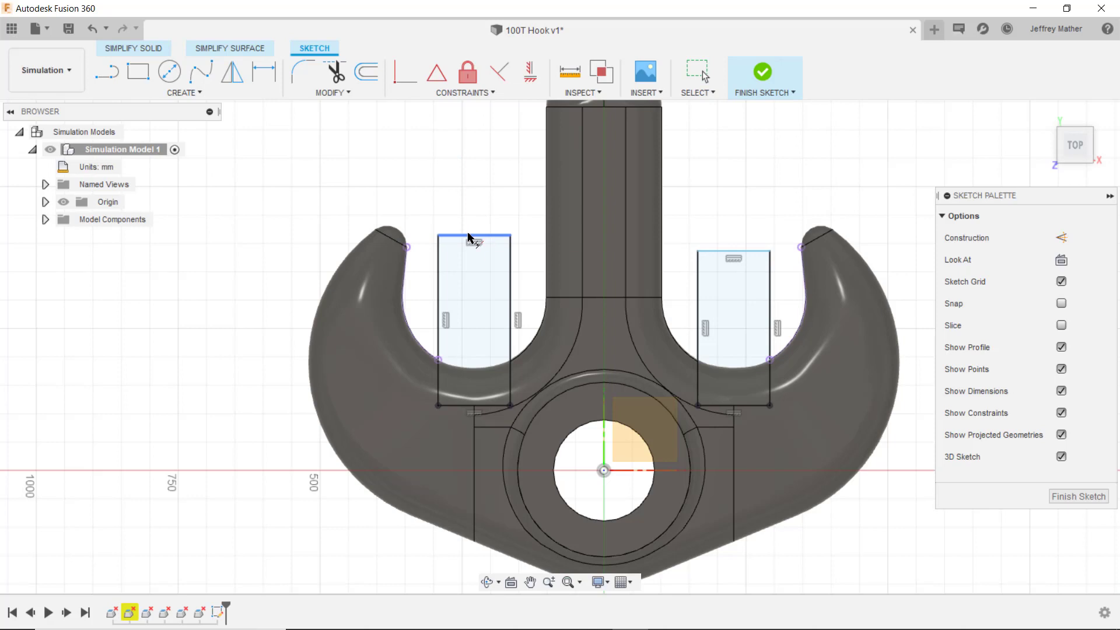
click(715, 252)
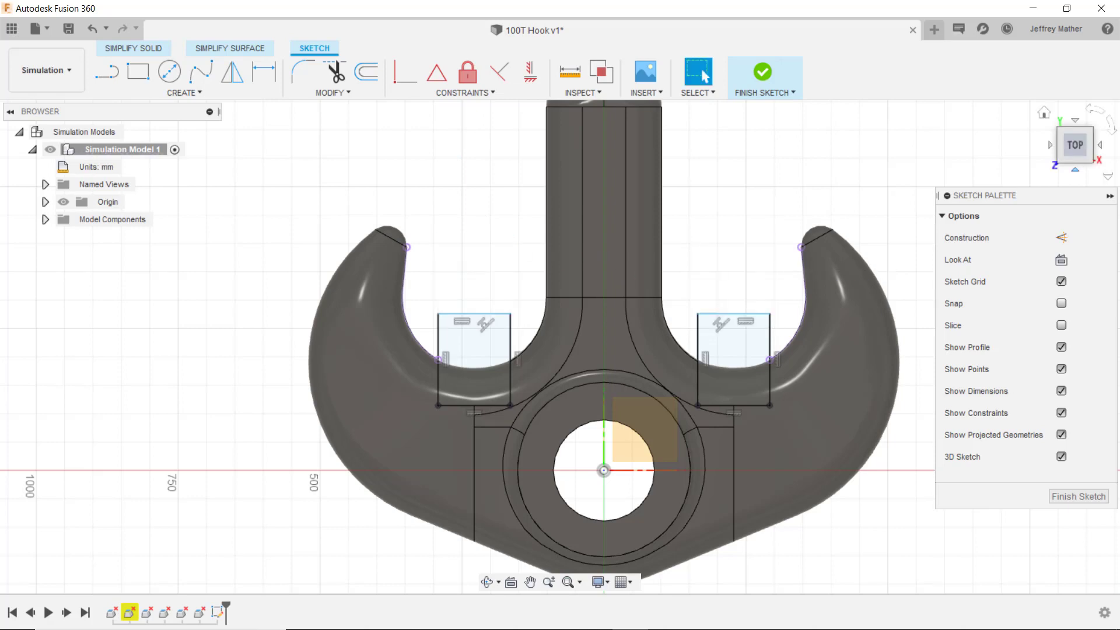
Dimension the left rectangle's height to 7 in.
key(d)
click(438, 379)
click(265, 352)
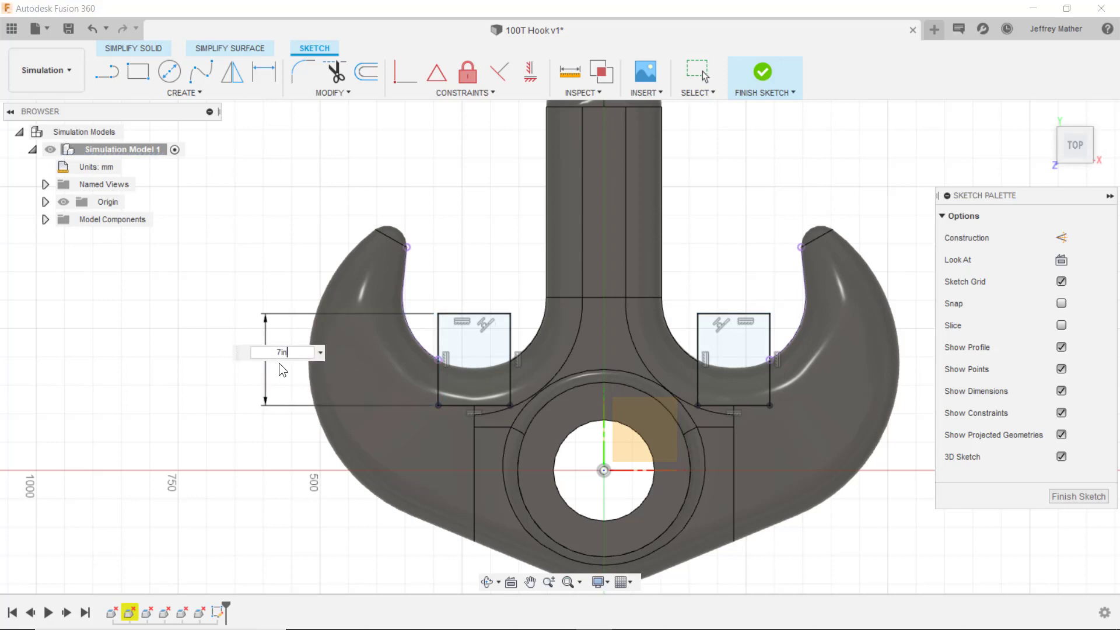
text(7in)
key(Return)
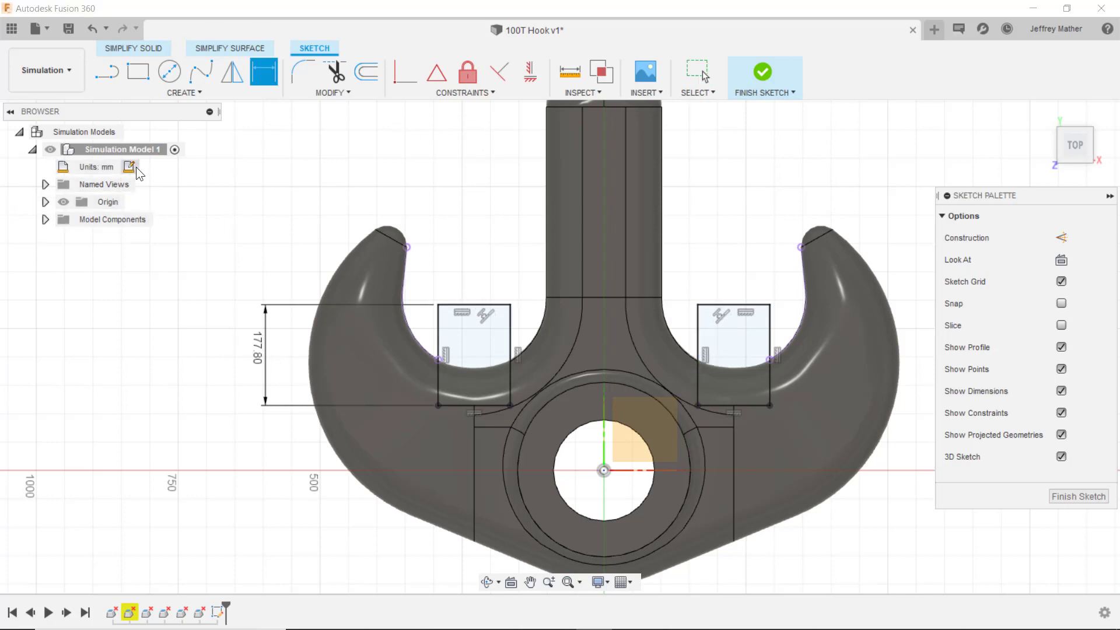
Change the simulation model's active units to Inch.
click(135, 166)
click(758, 161)
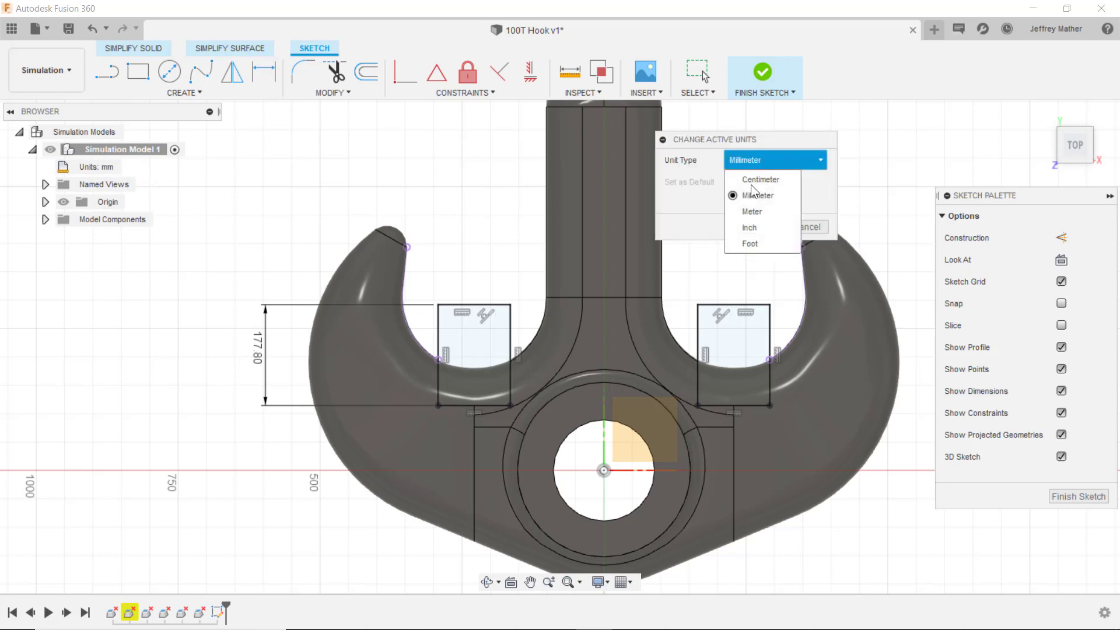
click(736, 223)
key(Return)
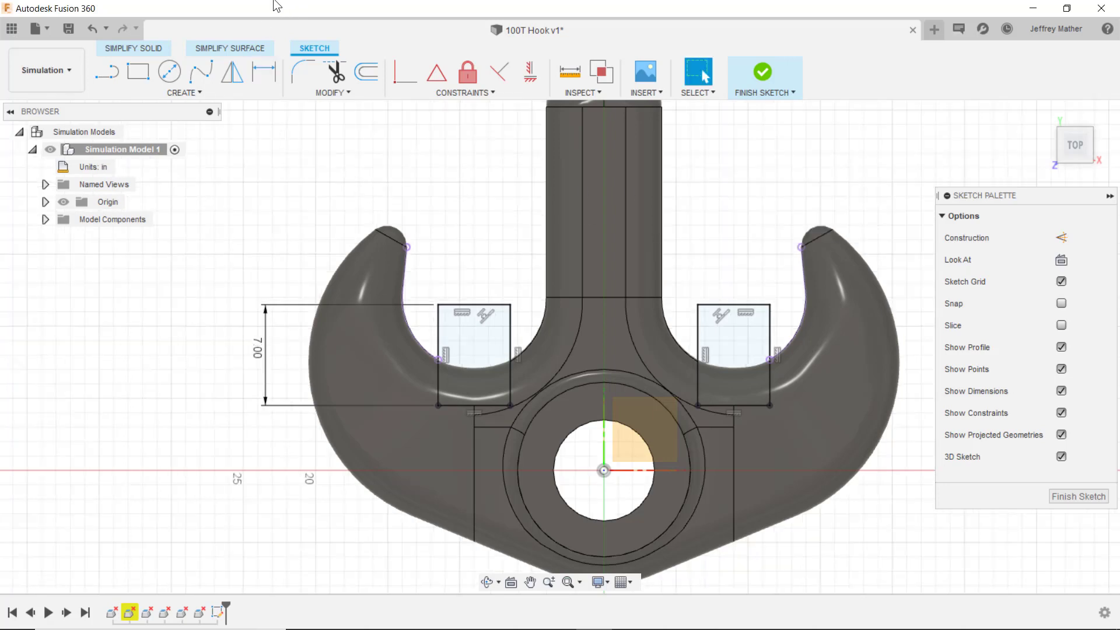
Draw a line in each rectangle from its top edge's midpoint to its outer lower corner and finish the sketch.
click(112, 76)
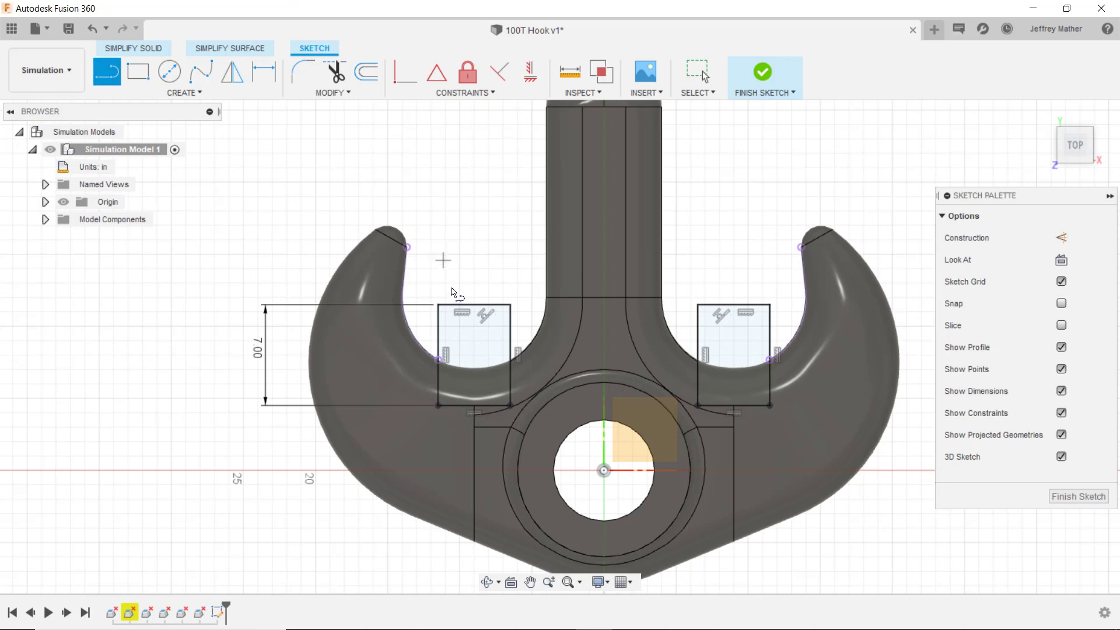
click(473, 304)
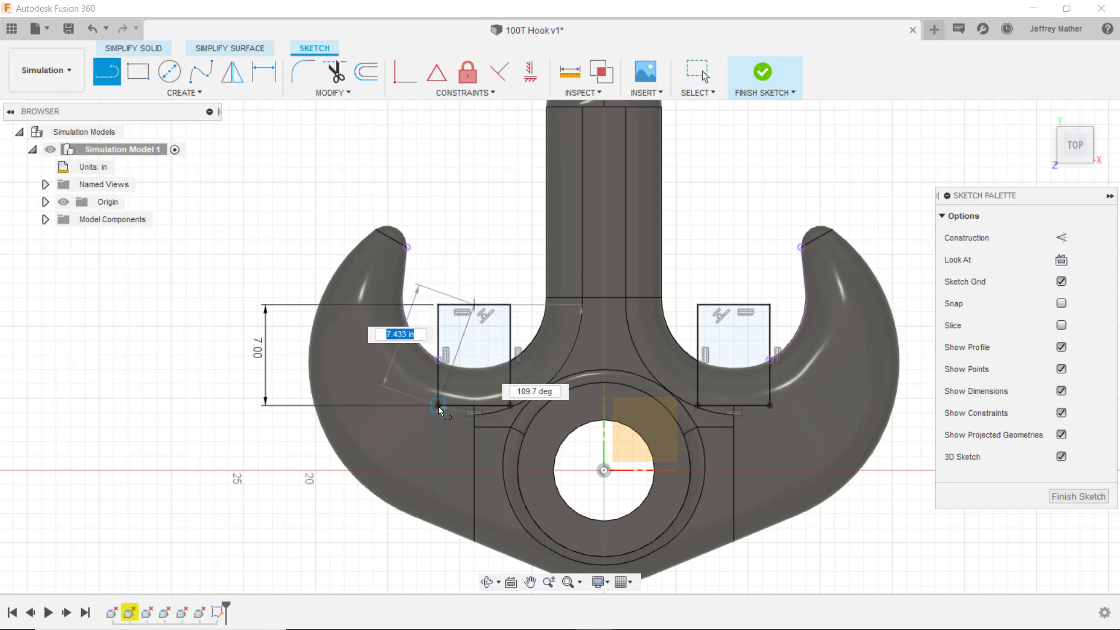
double_click(438, 405)
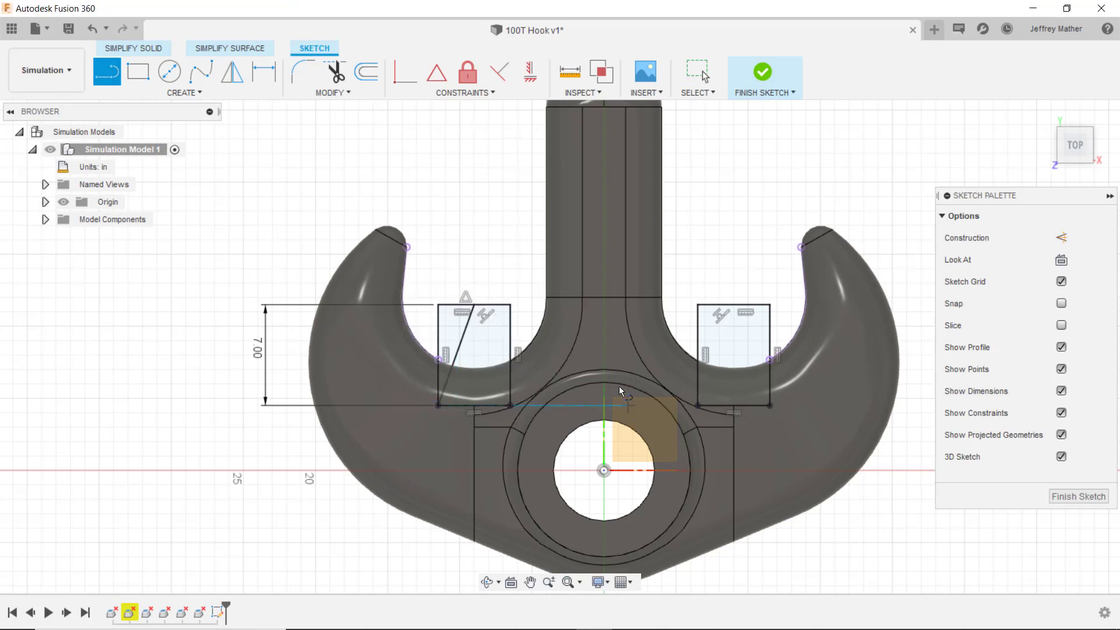
click(733, 303)
click(771, 406)
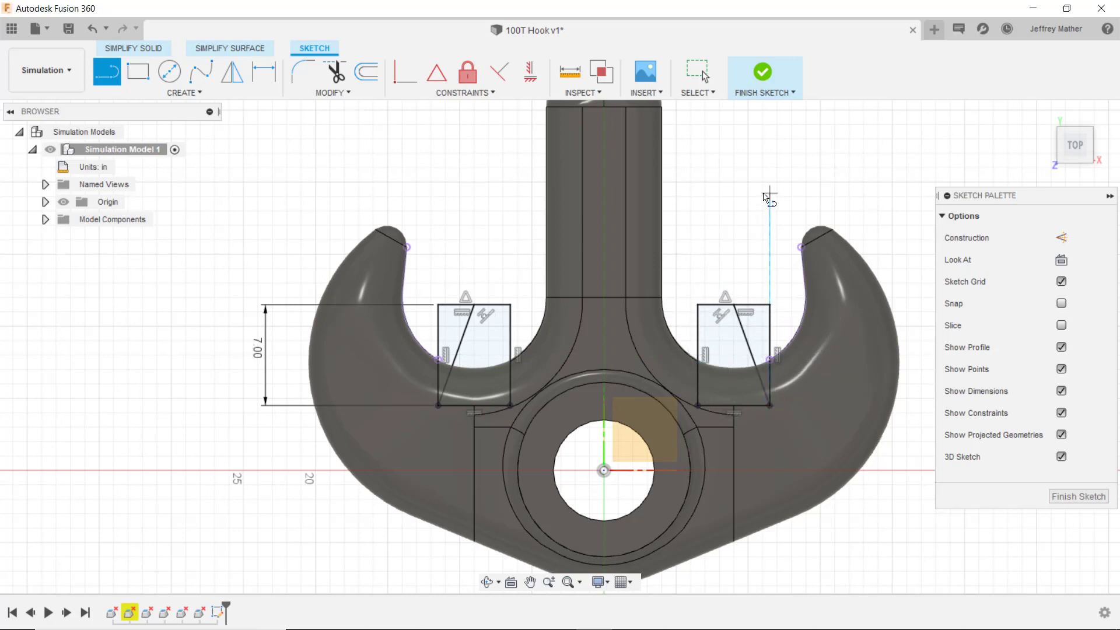
right_click(781, 192)
key(Return)
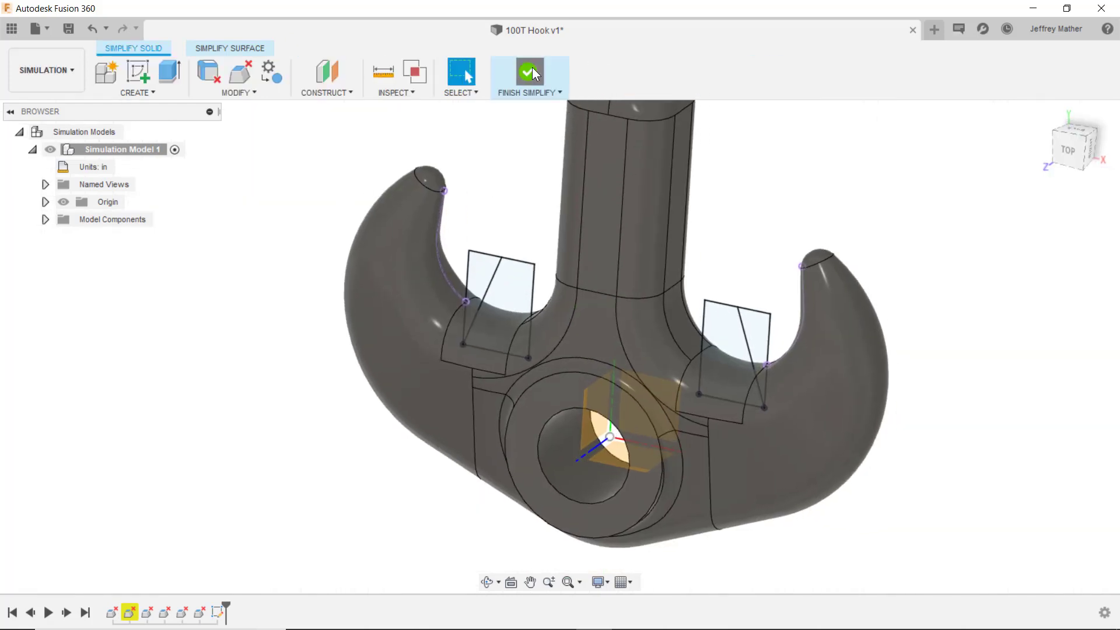
click(530, 72)
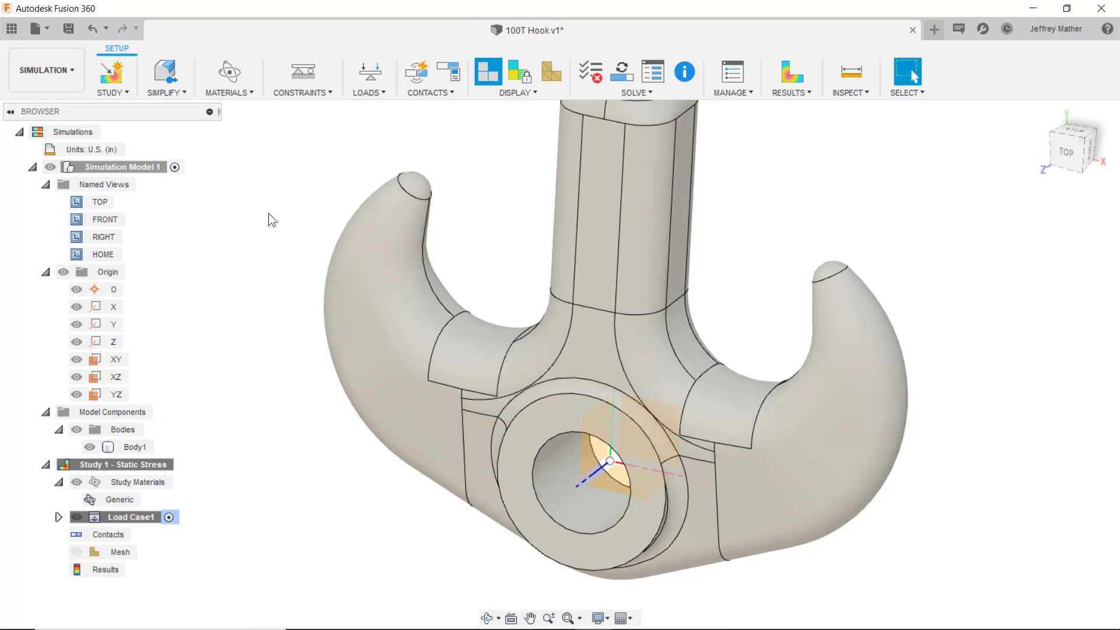
click(174, 92)
click(176, 110)
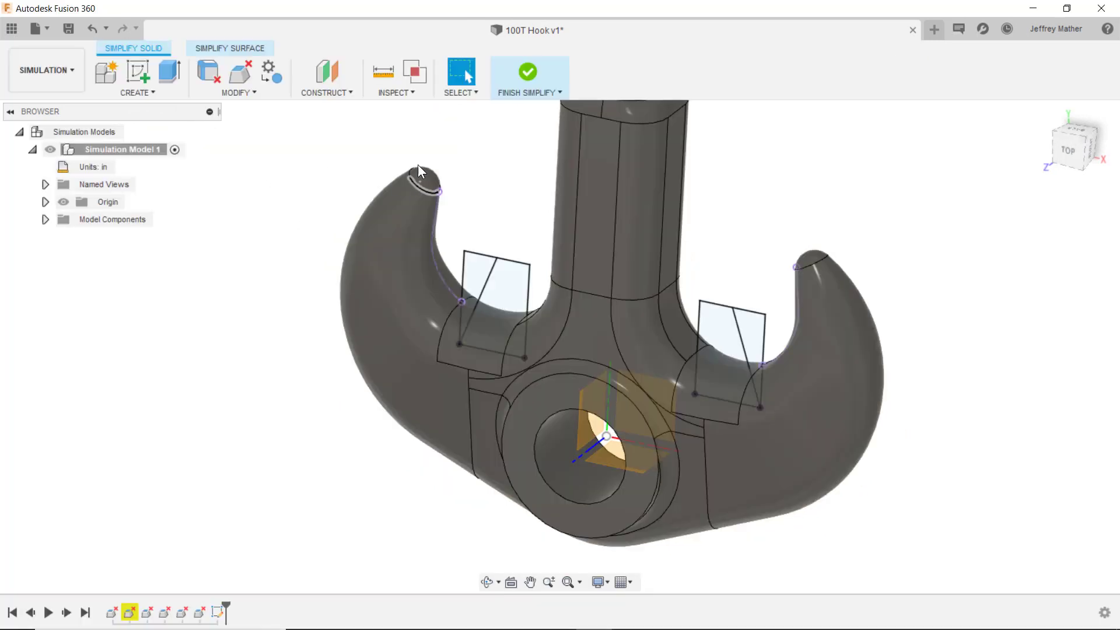
Create a construction axis through the two endpoints of the slanted line in the left rectangle.
click(349, 94)
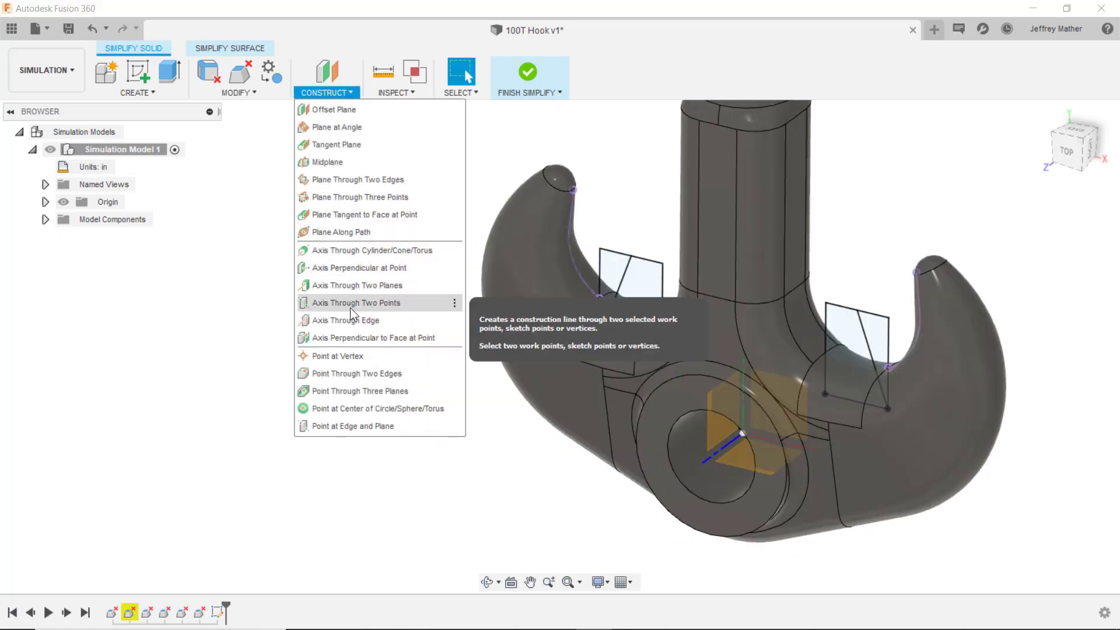
click(349, 303)
click(600, 340)
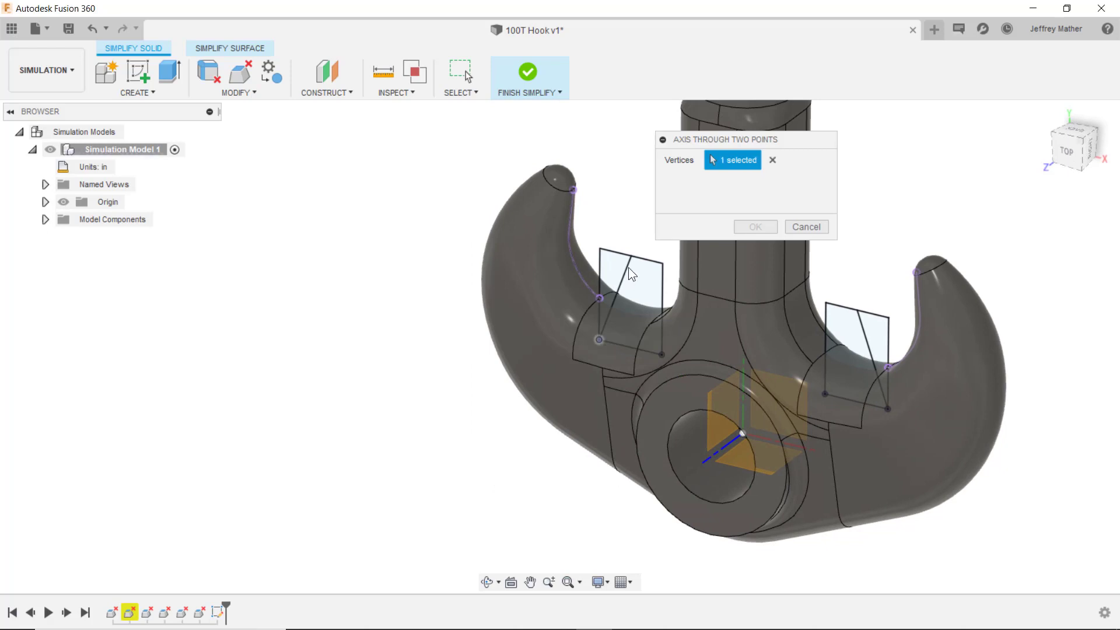
click(631, 257)
click(755, 227)
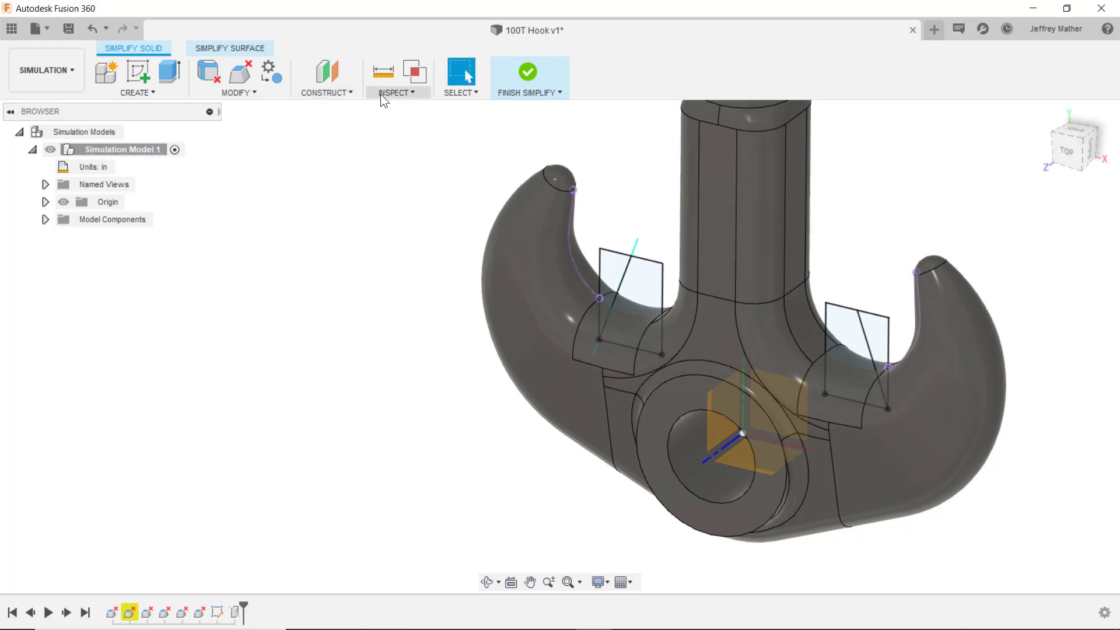
Create a construction axis through the two endpoints of the slanted line in the right rectangle.
click(318, 93)
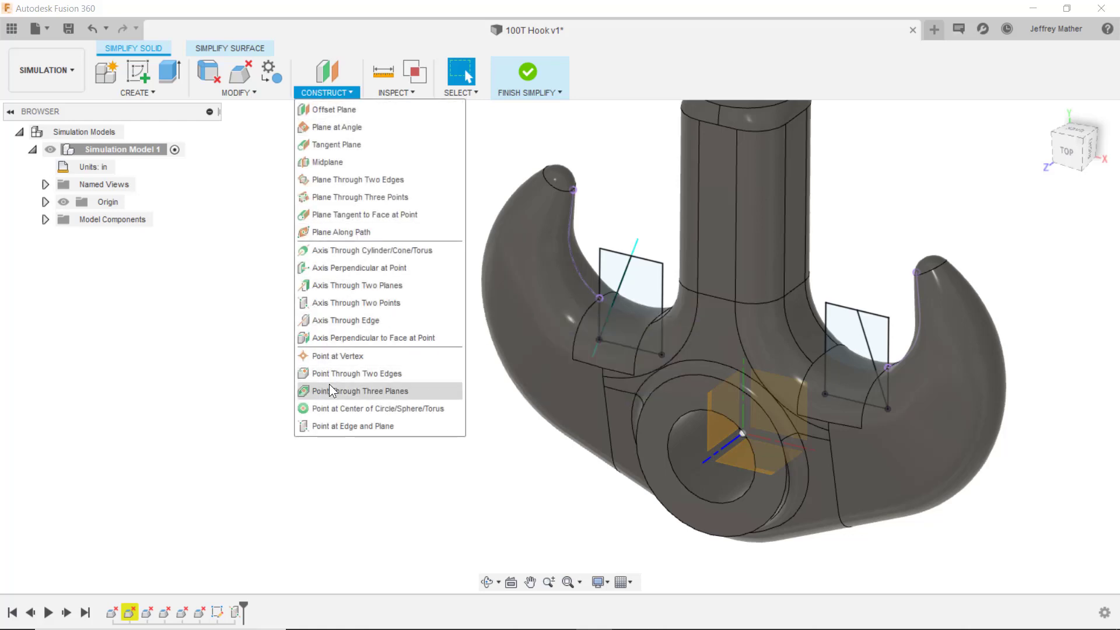
click(356, 302)
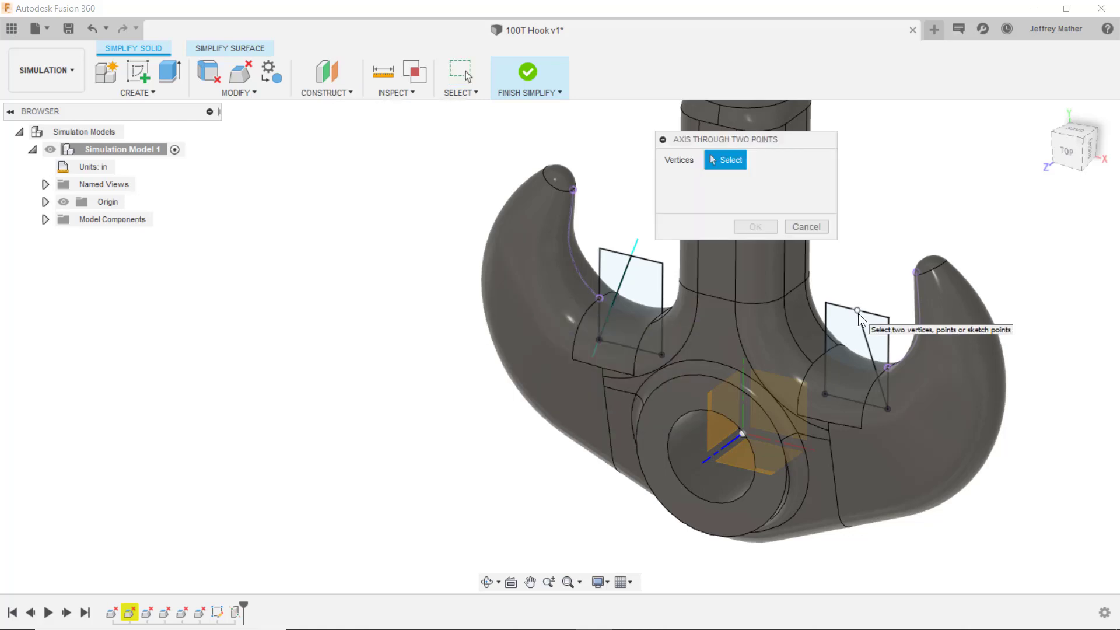
click(858, 310)
click(888, 409)
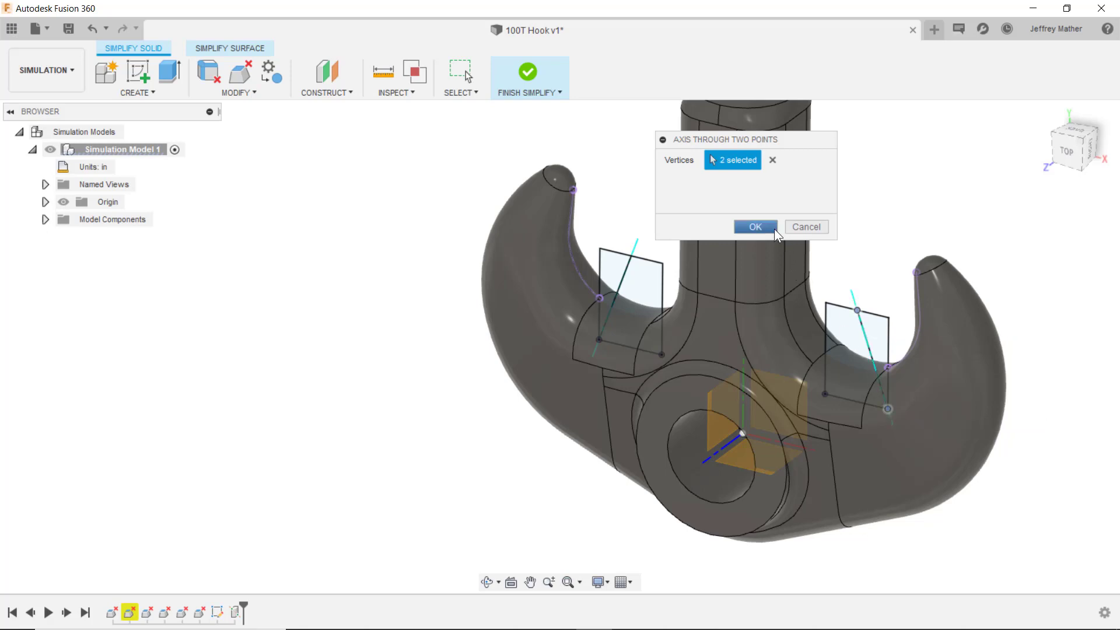
click(767, 227)
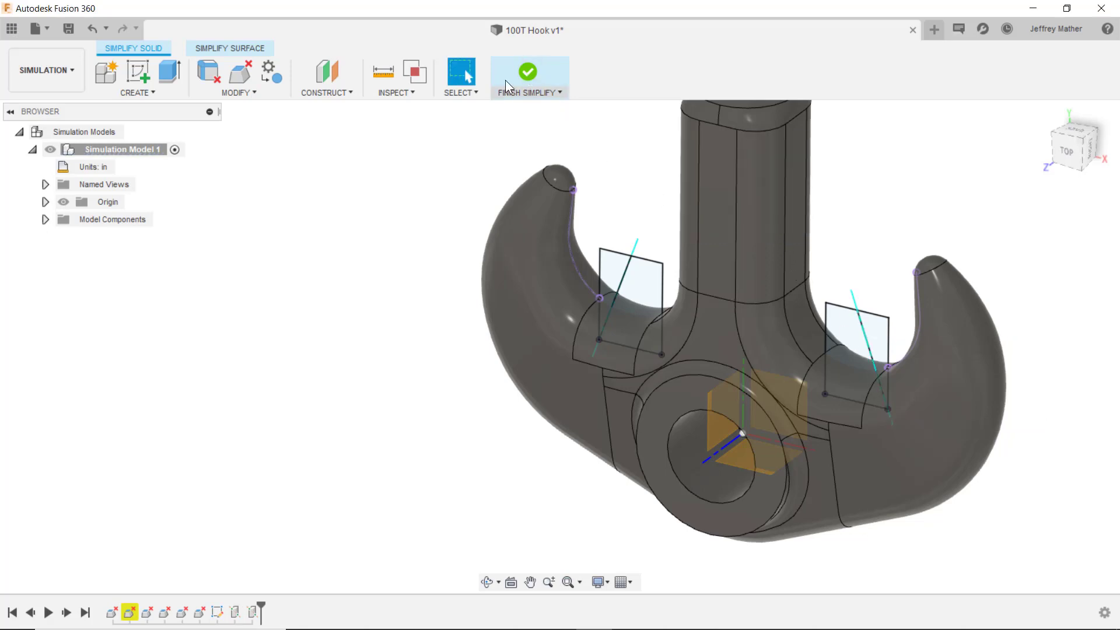
Finish simplifying the model and hide the origin geometry in the simulation setup.
click(523, 74)
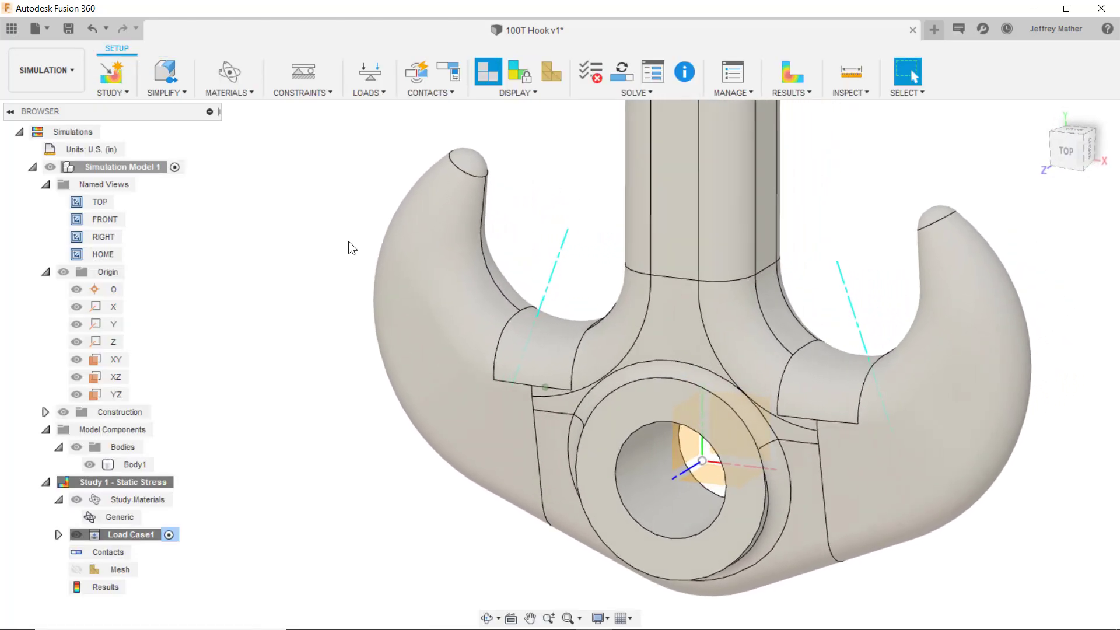
click(63, 272)
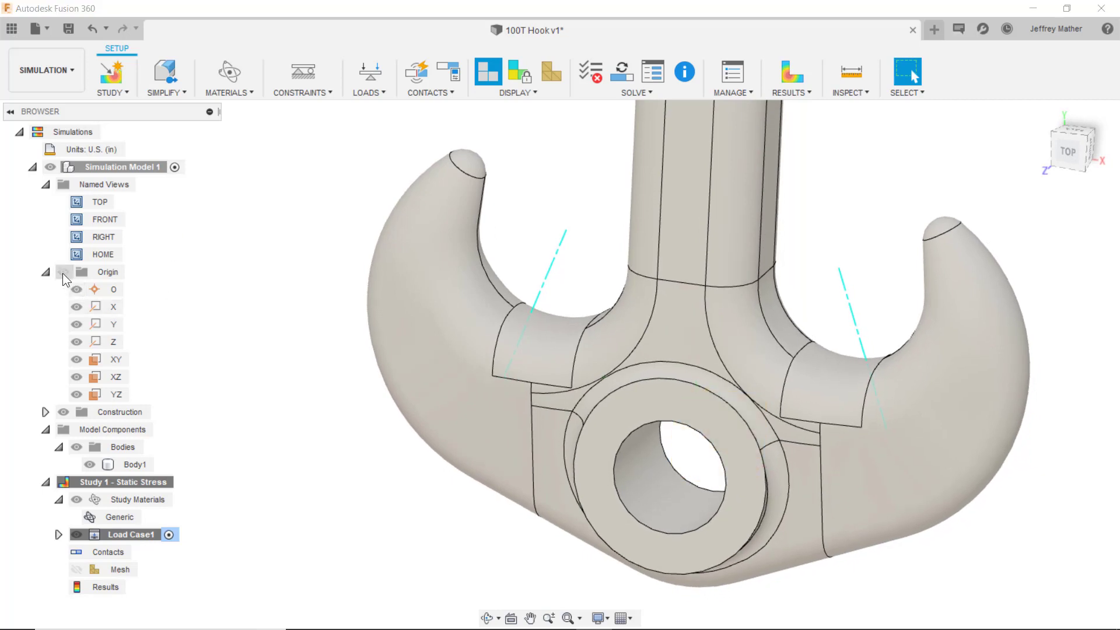
click(45, 272)
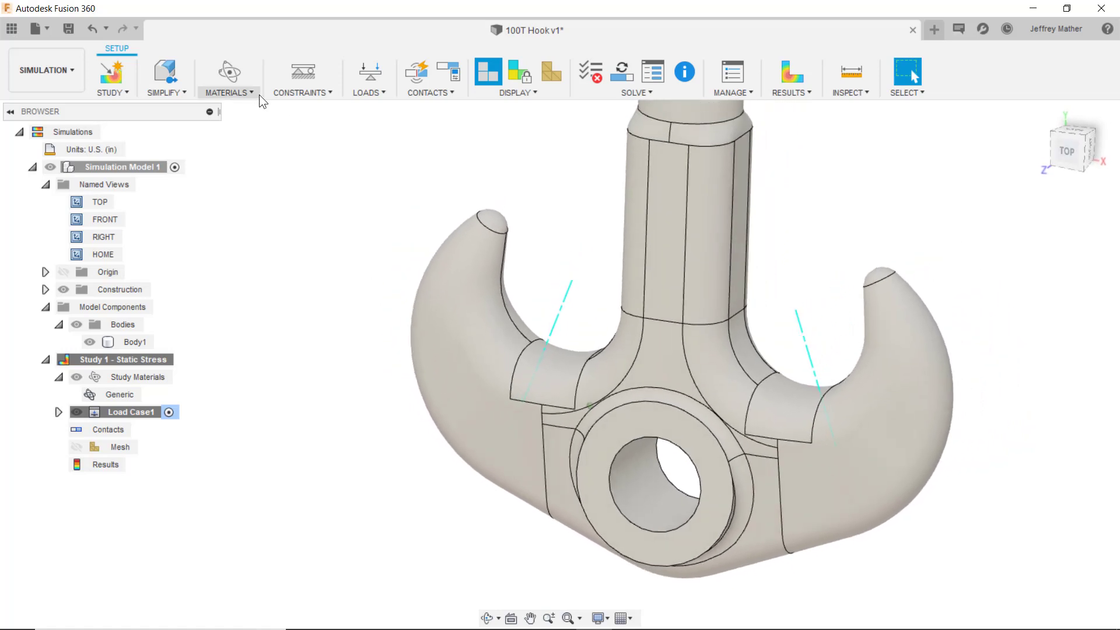
Apply a Fixed constraint to the upper shank's cylindrical face and a Pin constraint, radial and axial, to the through-hole face.
click(302, 72)
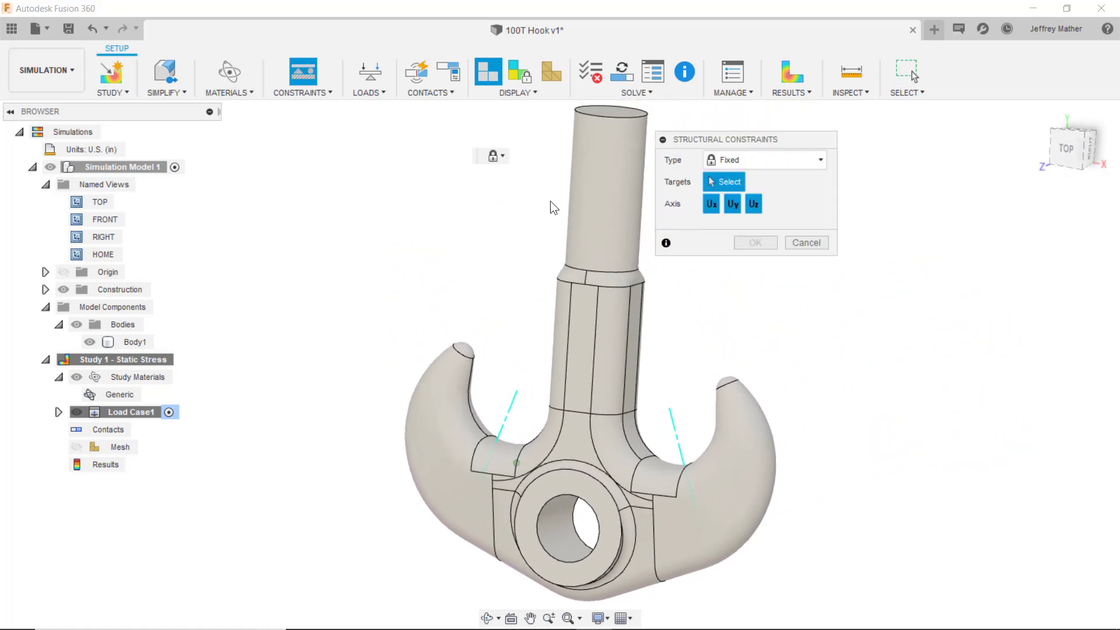
click(568, 197)
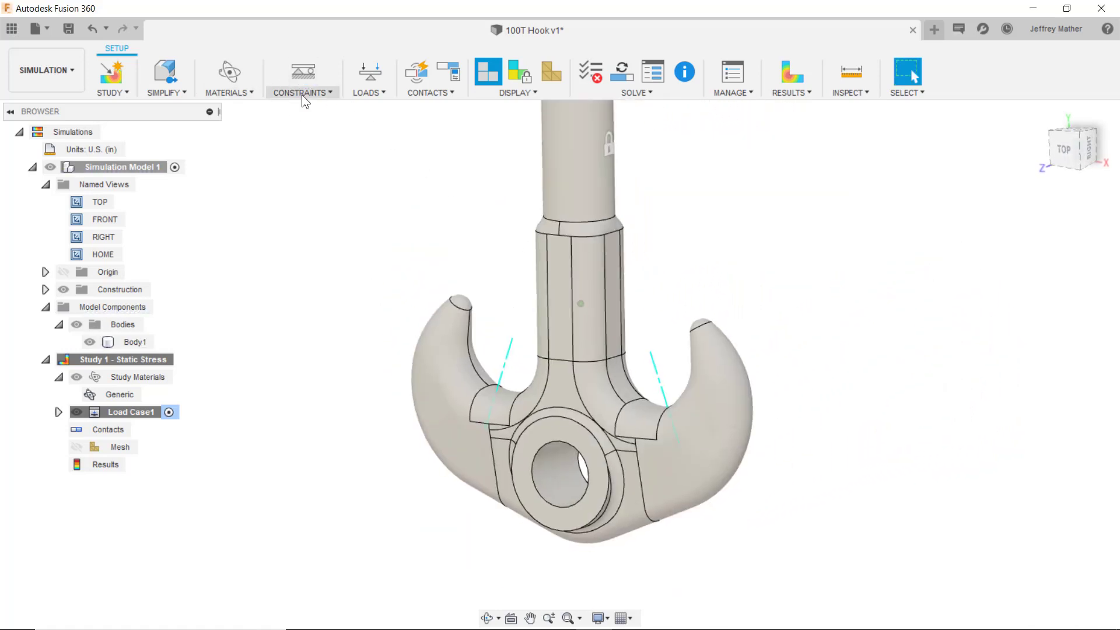
click(302, 94)
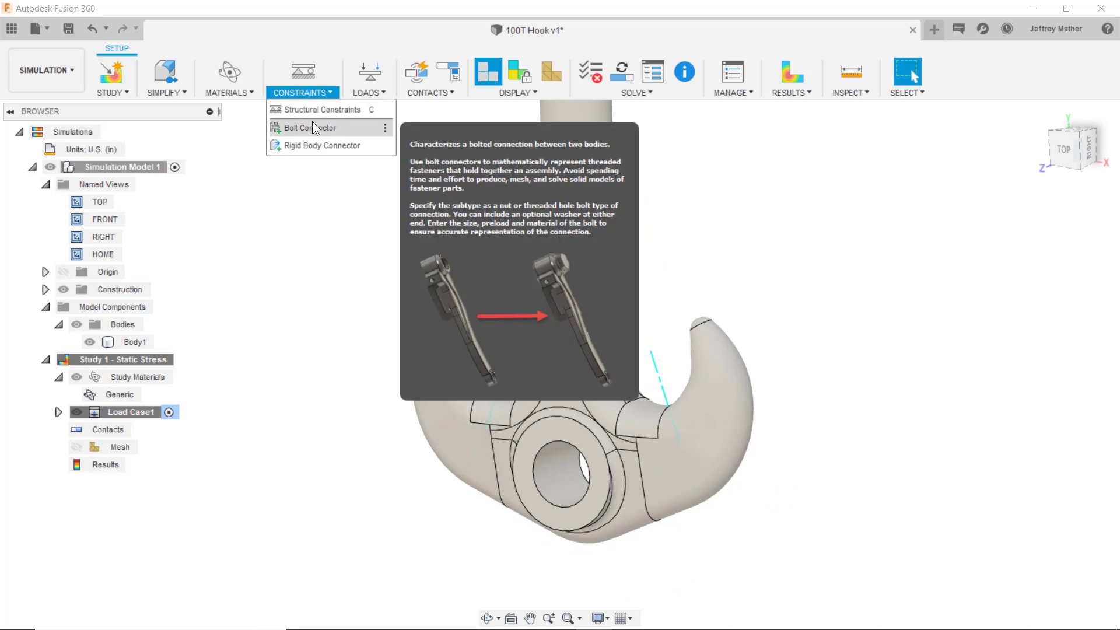
click(315, 103)
click(531, 478)
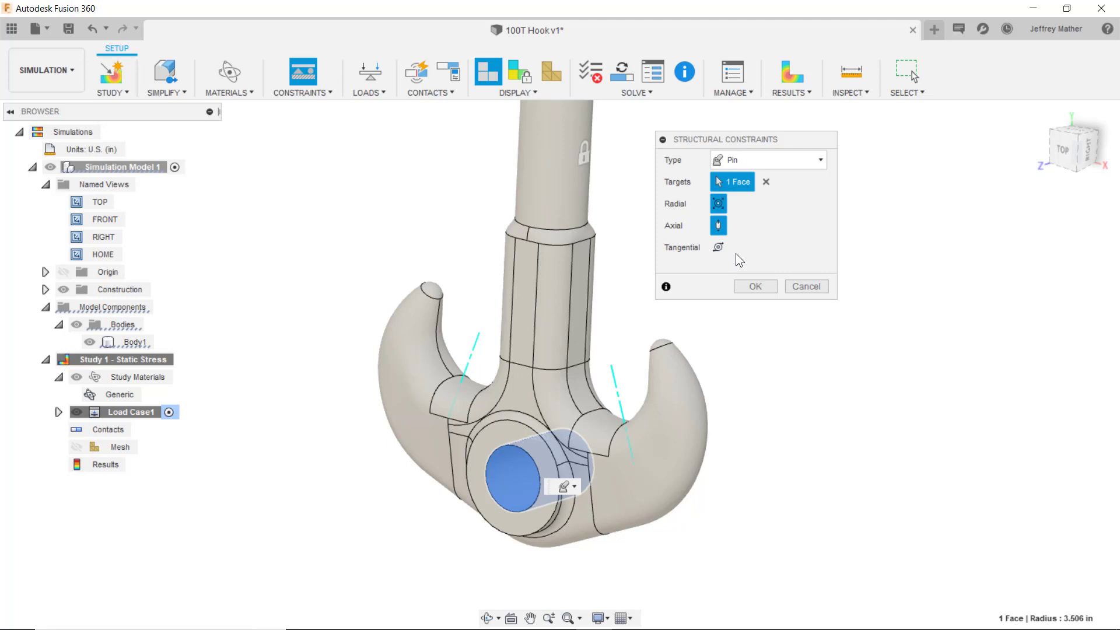
click(755, 286)
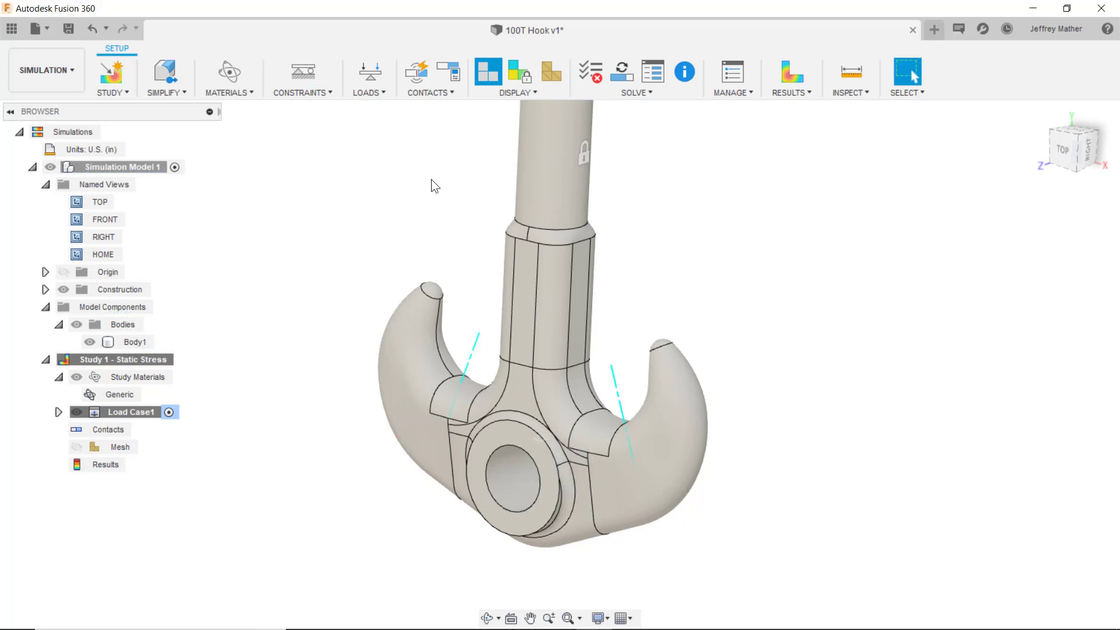
Override the hook body's study material with high-strength, low-alloy steel.
click(224, 73)
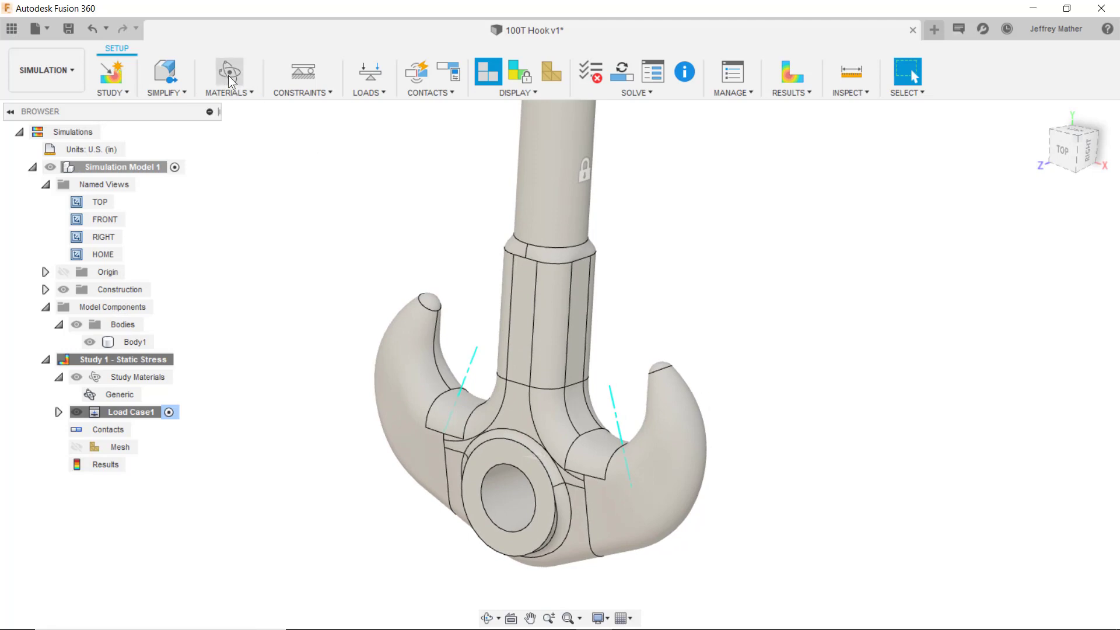
click(664, 327)
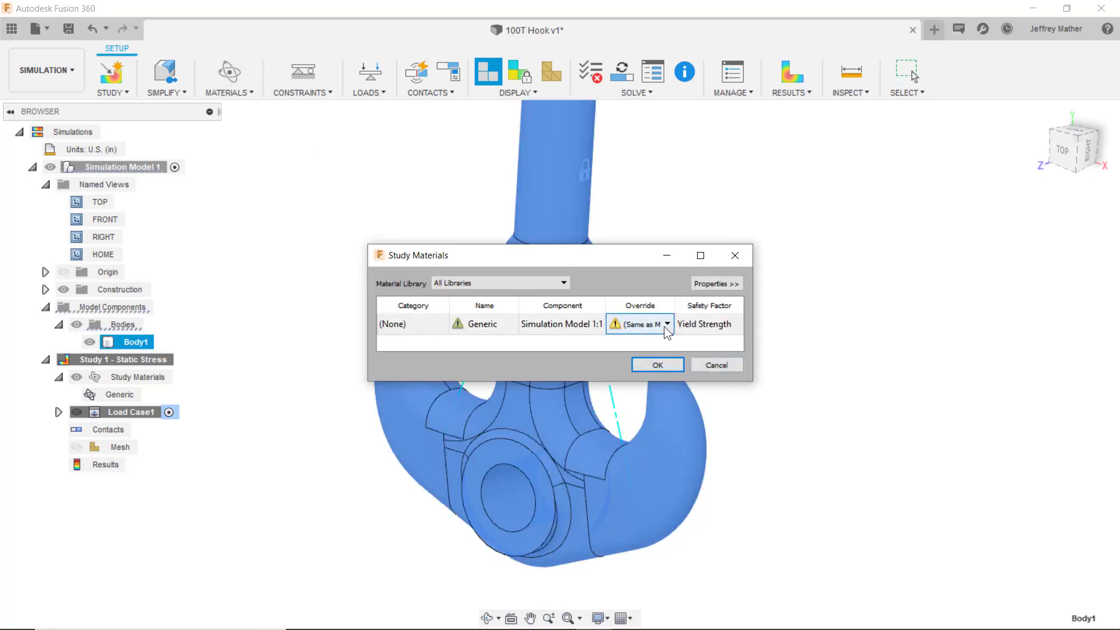
click(664, 327)
scroll(669, 411, down, 10)
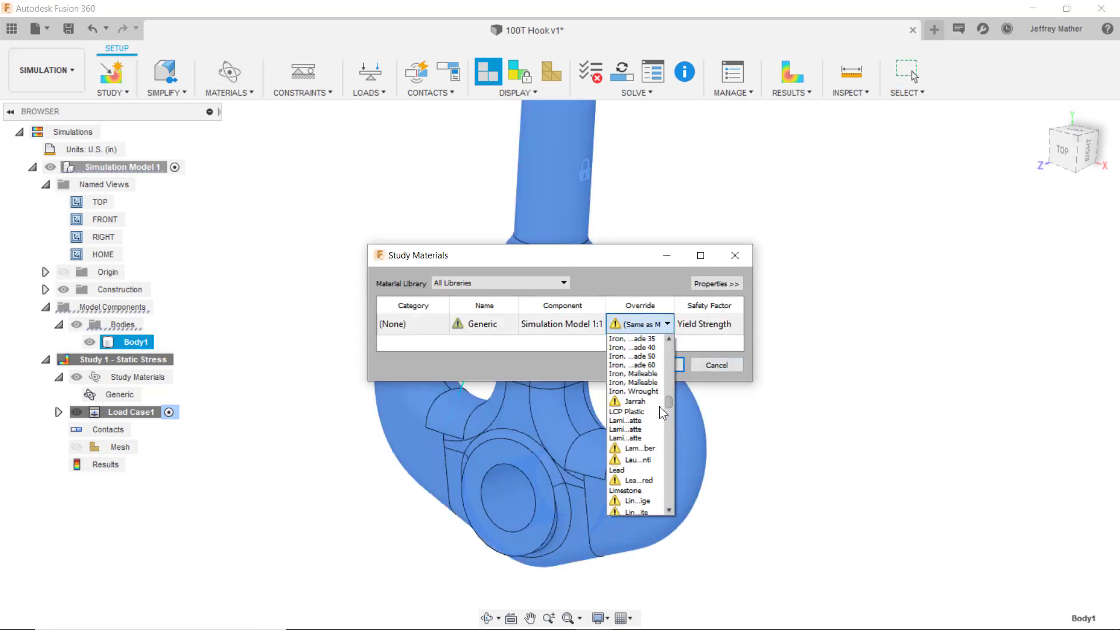
click(656, 453)
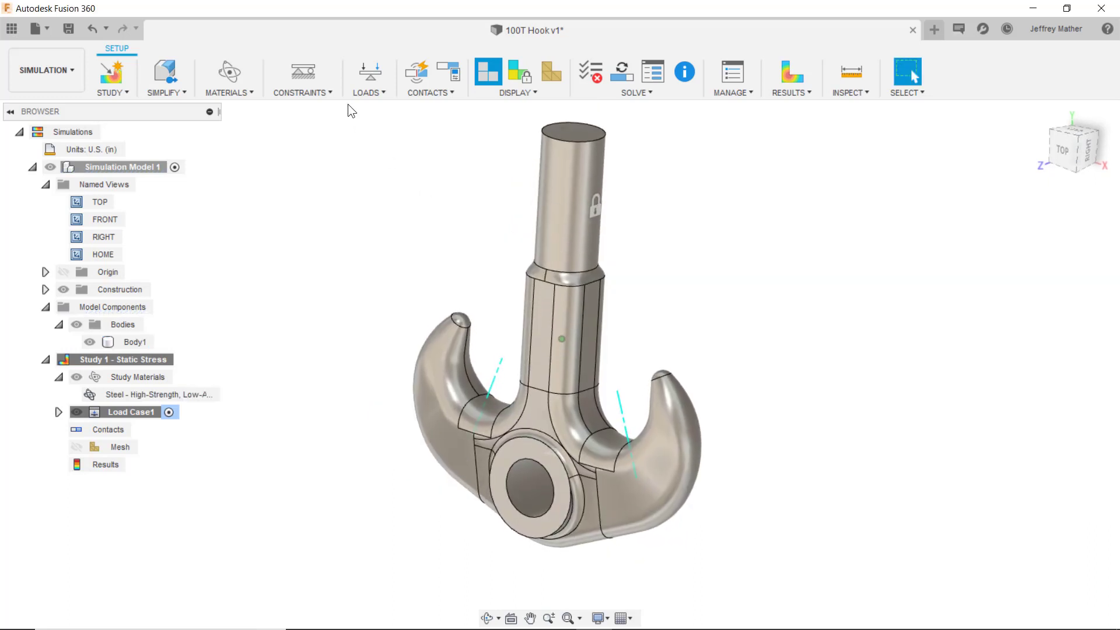
click(381, 74)
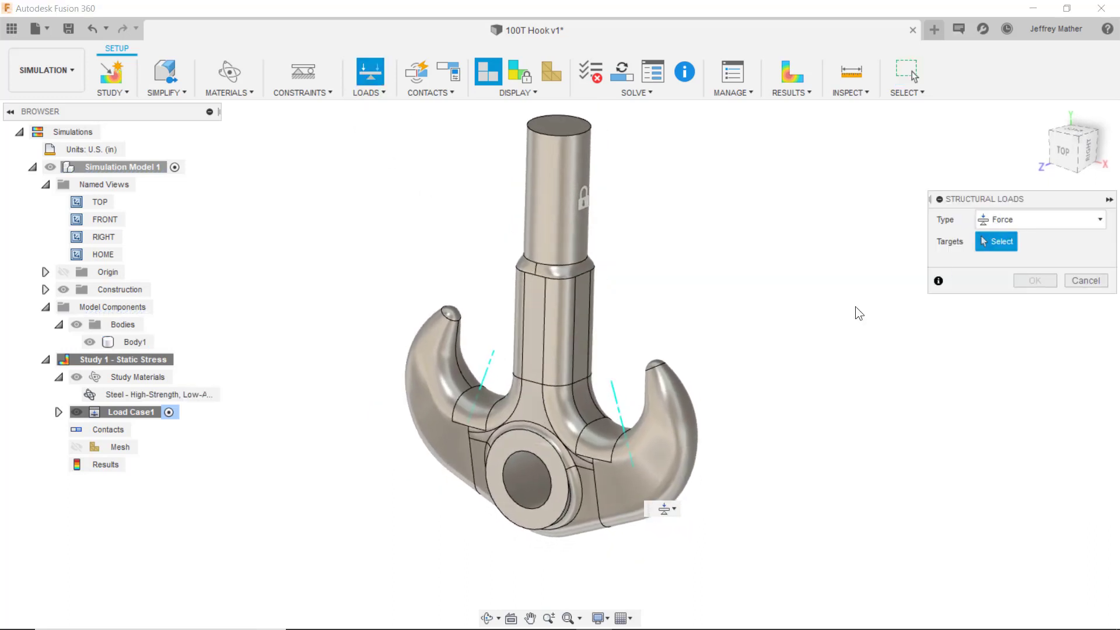
click(487, 400)
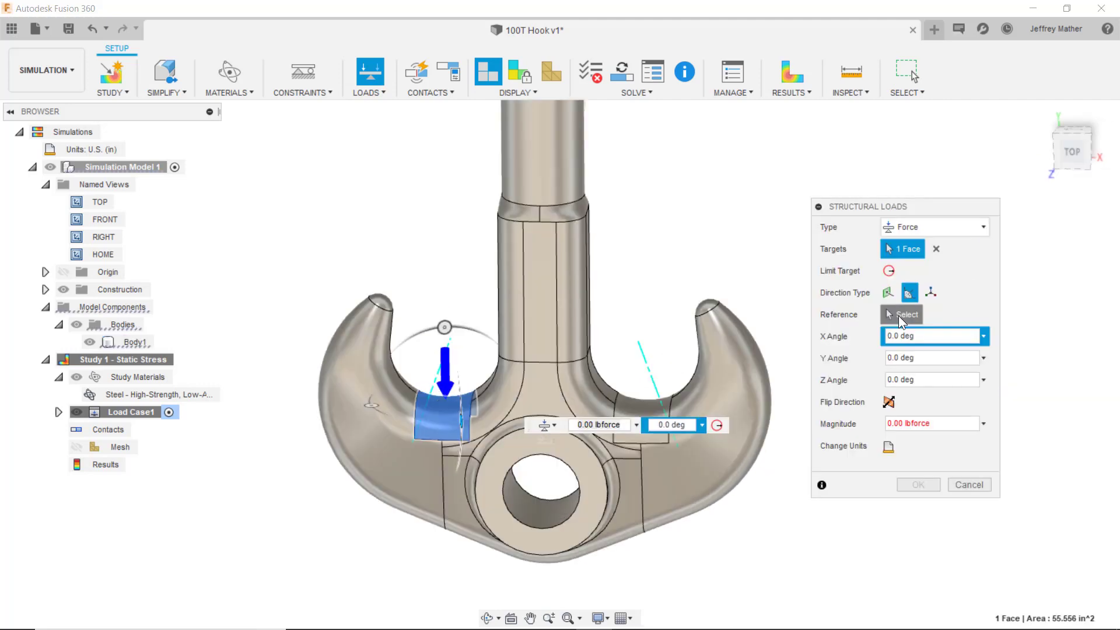
click(901, 315)
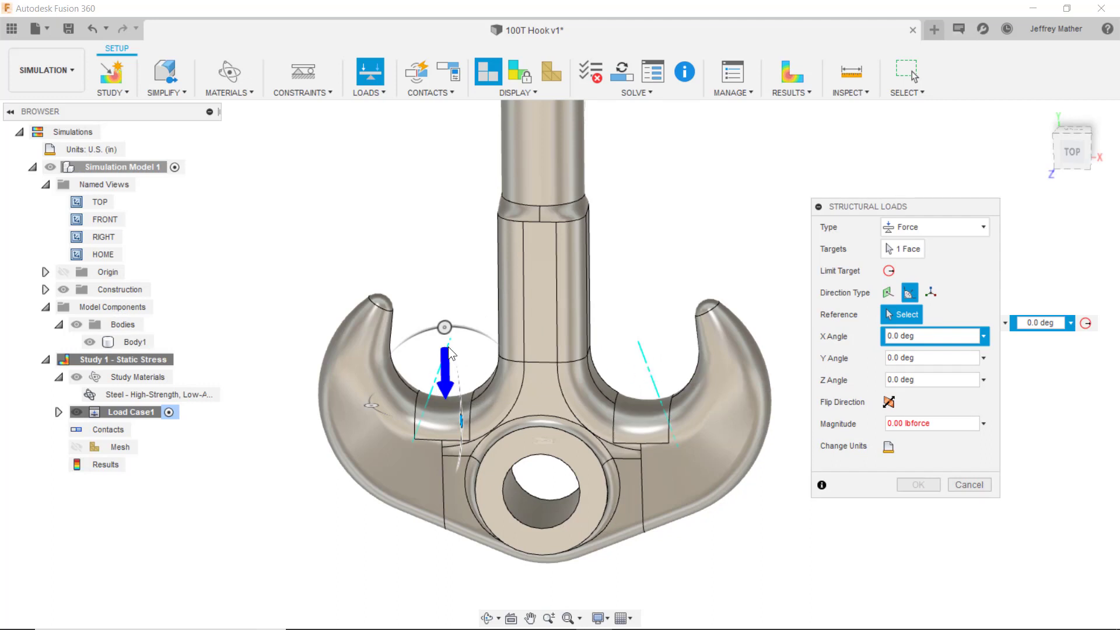
click(968, 486)
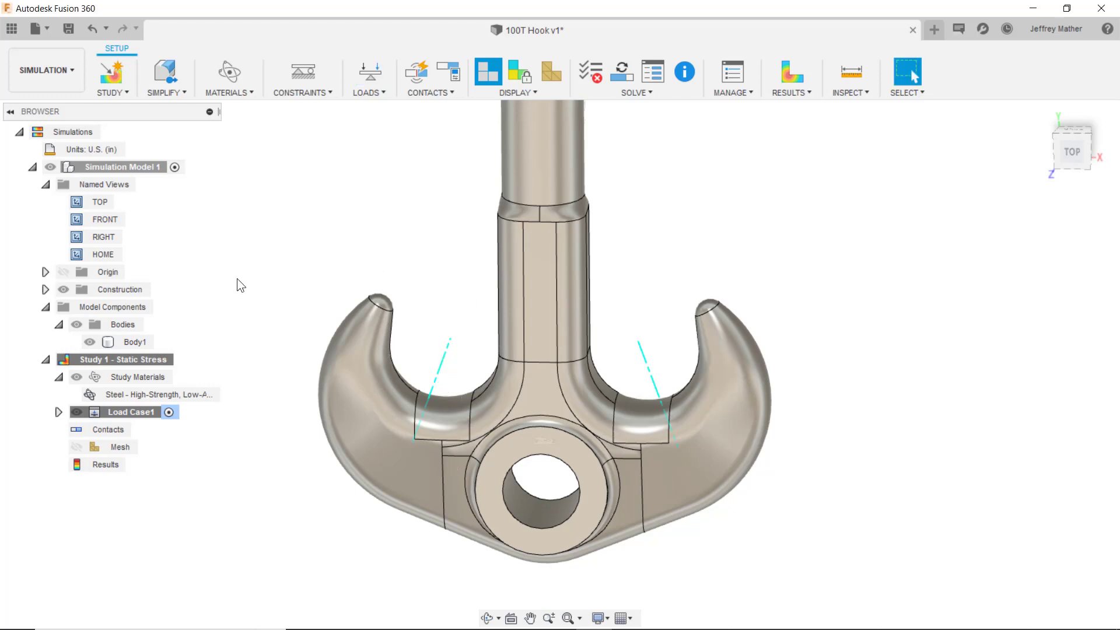
Reopen Sketch1 in the simplified model, add a driven angle dimension between the left rectangle's slanted line and its inner vertical side, and finish.
click(162, 91)
click(169, 107)
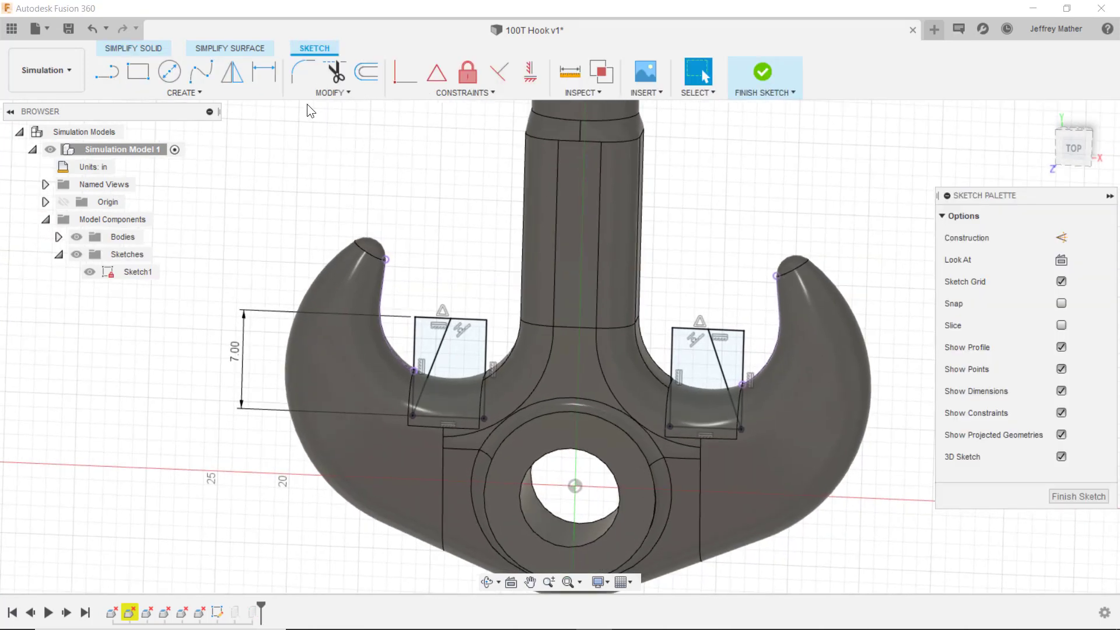
click(264, 71)
click(437, 351)
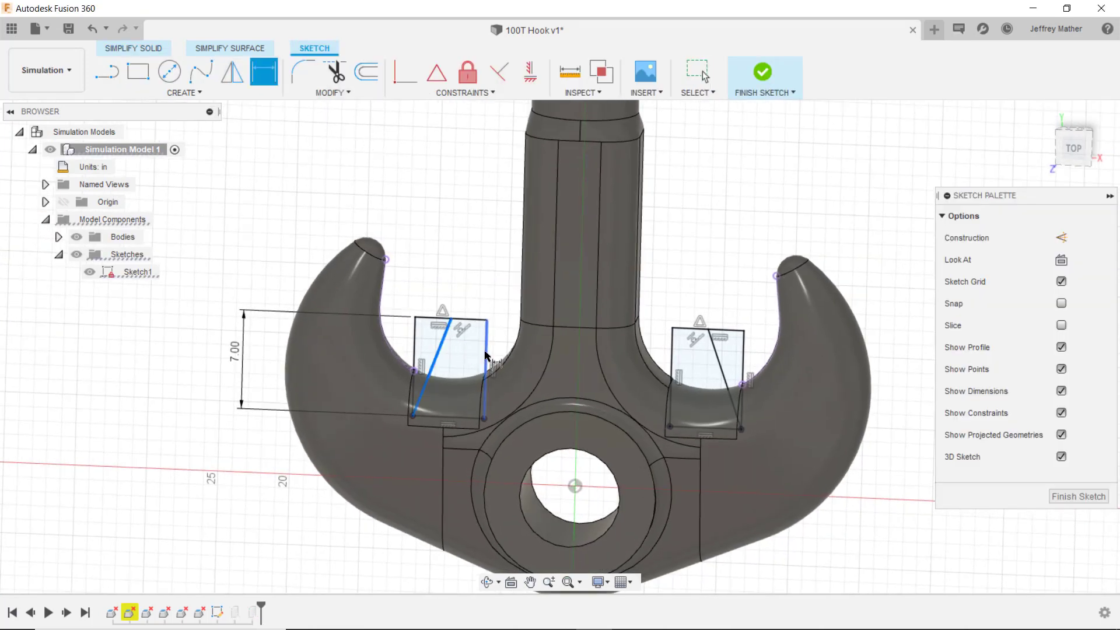
click(484, 354)
click(461, 368)
click(602, 338)
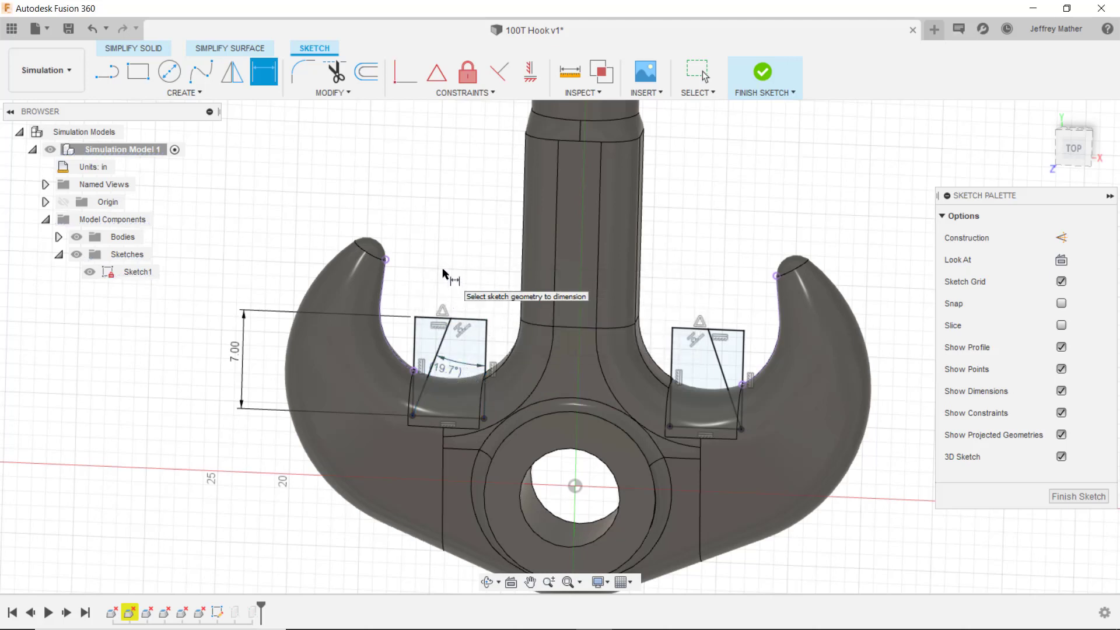
click(762, 71)
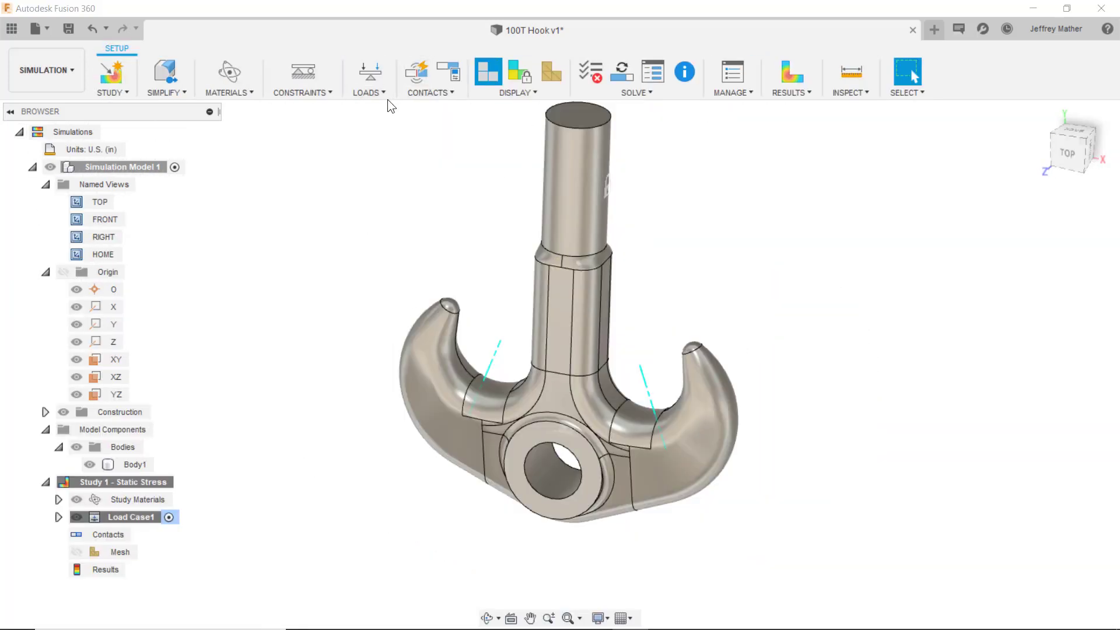
Start a Force load on the left hook saddle face with an angled direction, referenced to the shank's flat end face.
click(370, 72)
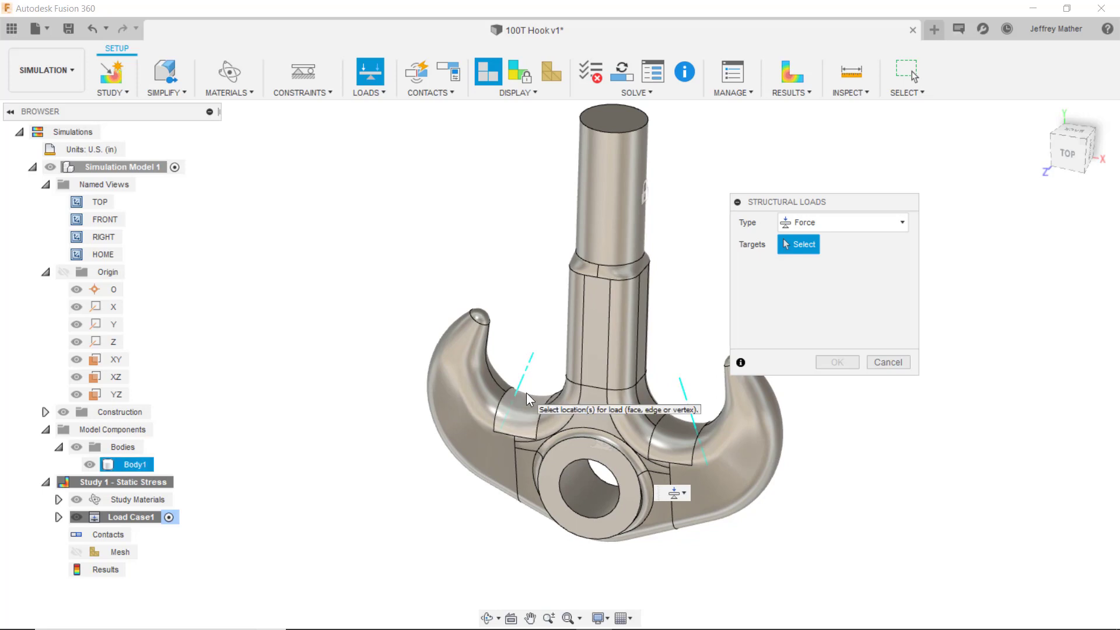
click(516, 411)
mouse_move(460, 259)
shift+middle_down()
mouse_move(450, 296)
mouse_move(358, 302)
mouse_move(111, 367)
shift+middle_up()
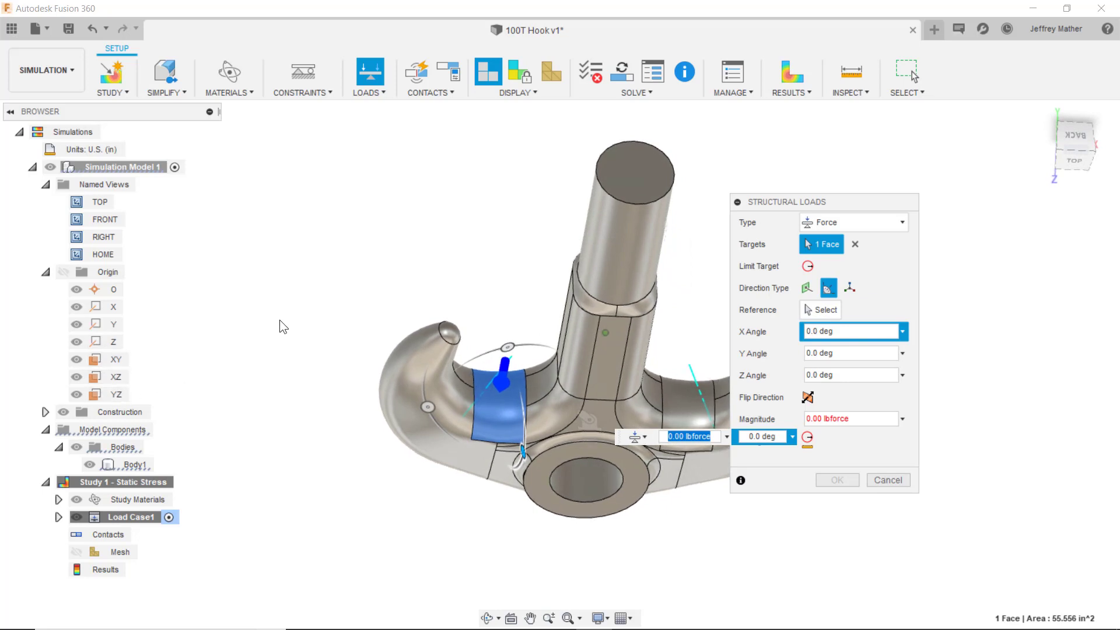
click(809, 313)
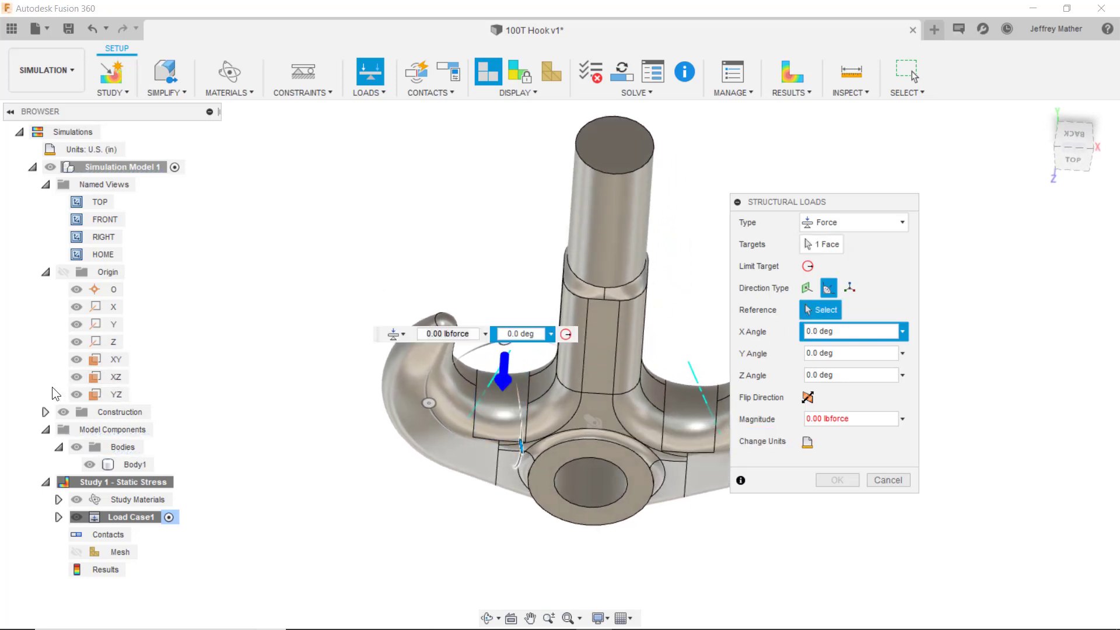
shift+middle_drag(201, 349, 213, 346)
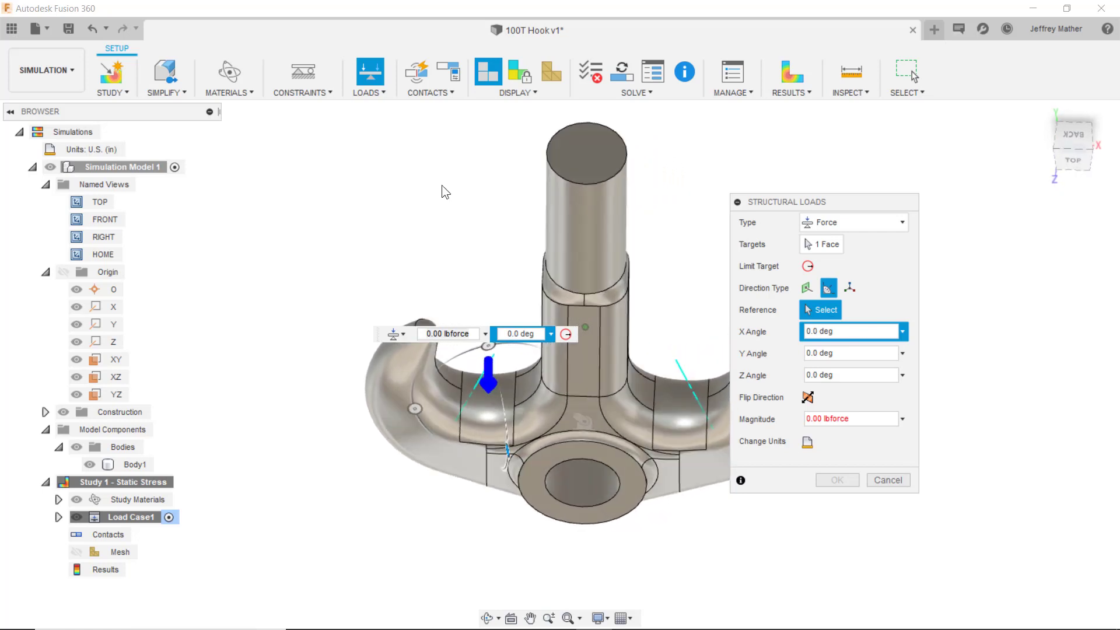
click(576, 157)
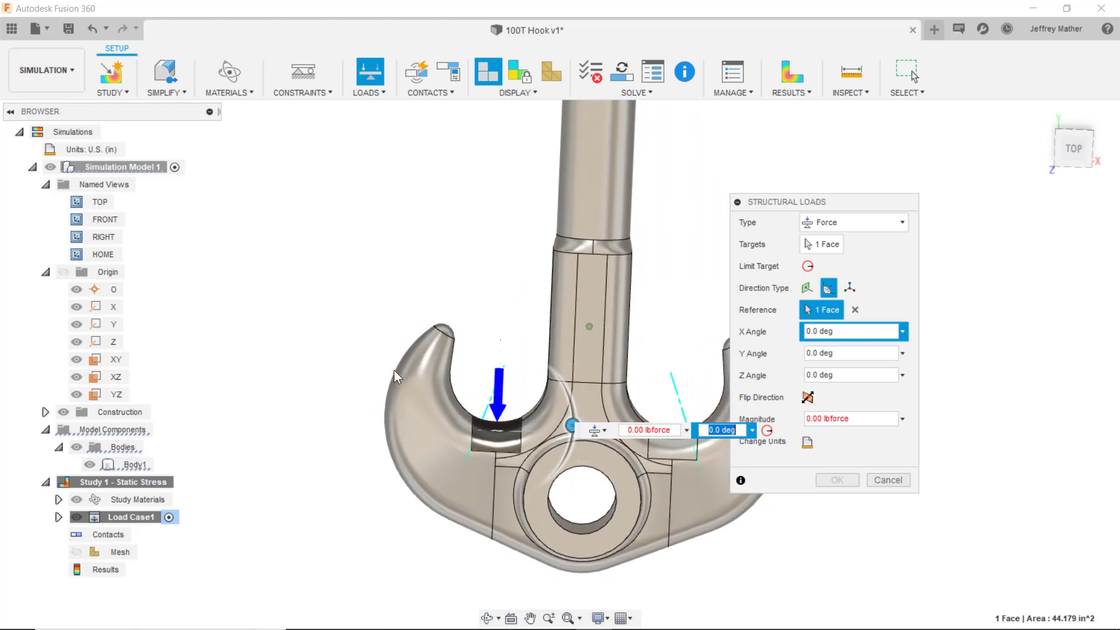
Set the left saddle force's X angle to -19.7 degrees, enter its magnitude and apply the load.
drag(559, 419, 556, 456)
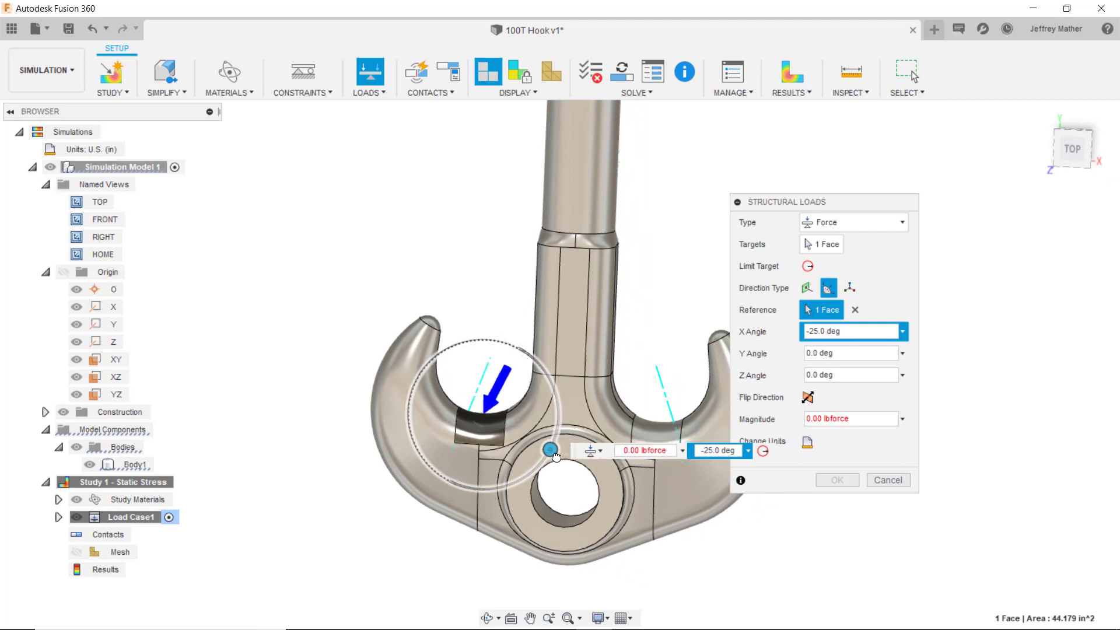
drag(844, 333, 813, 345)
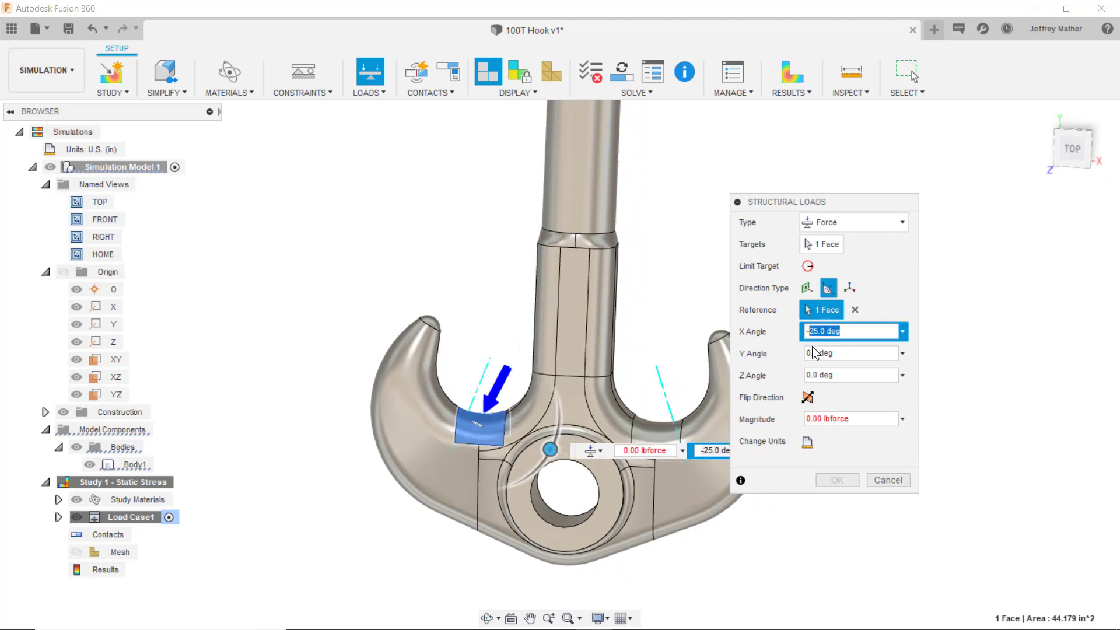
text(19)
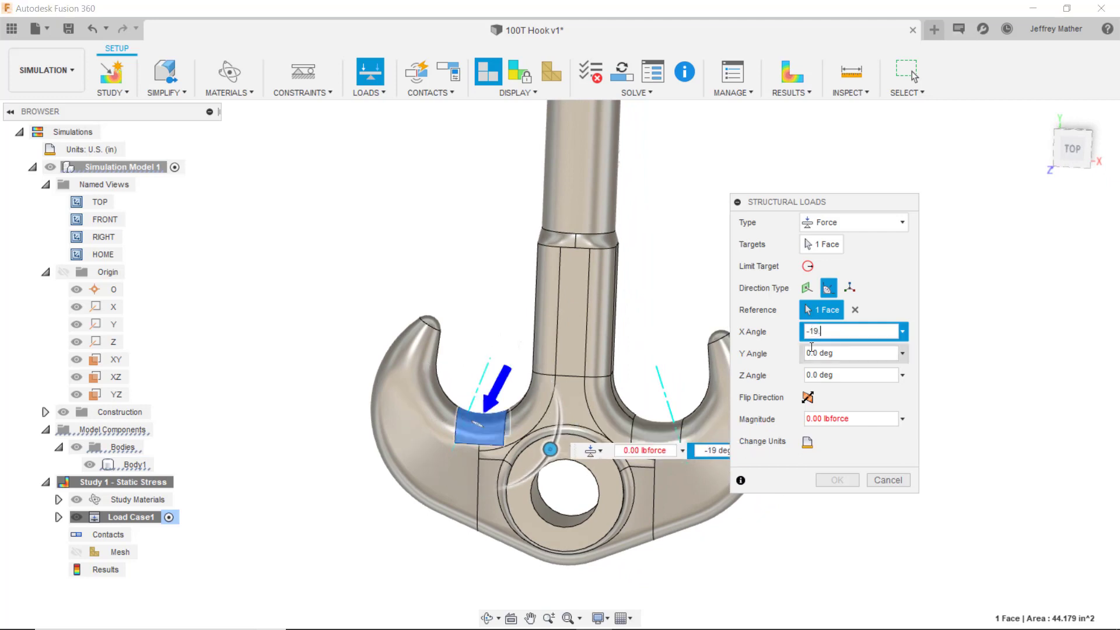
text(.7)
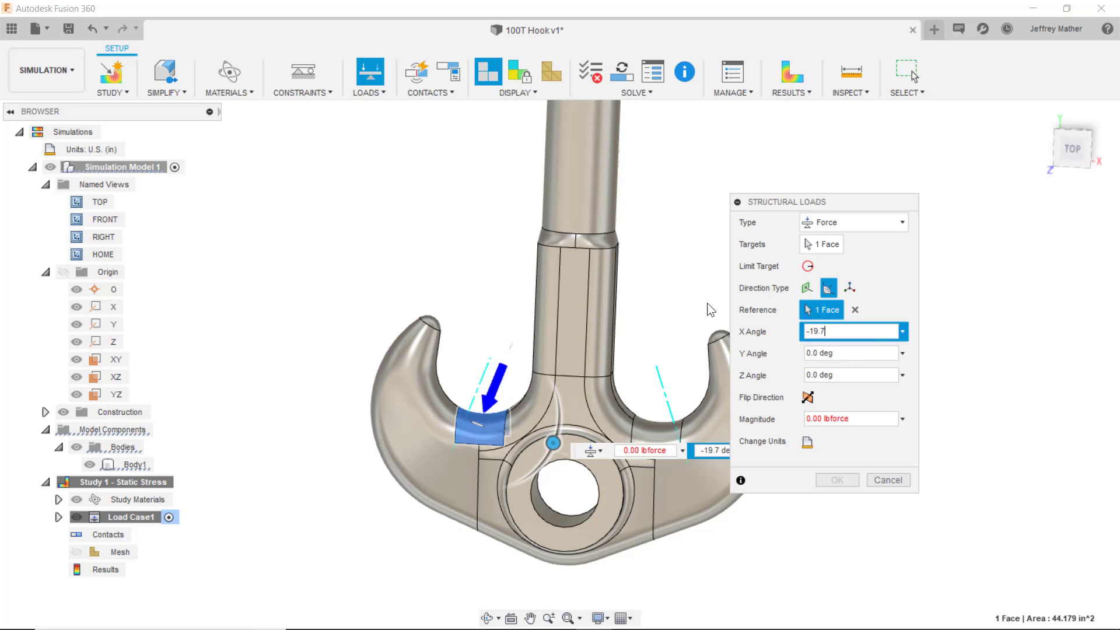
middle_drag(708, 306, 674, 295)
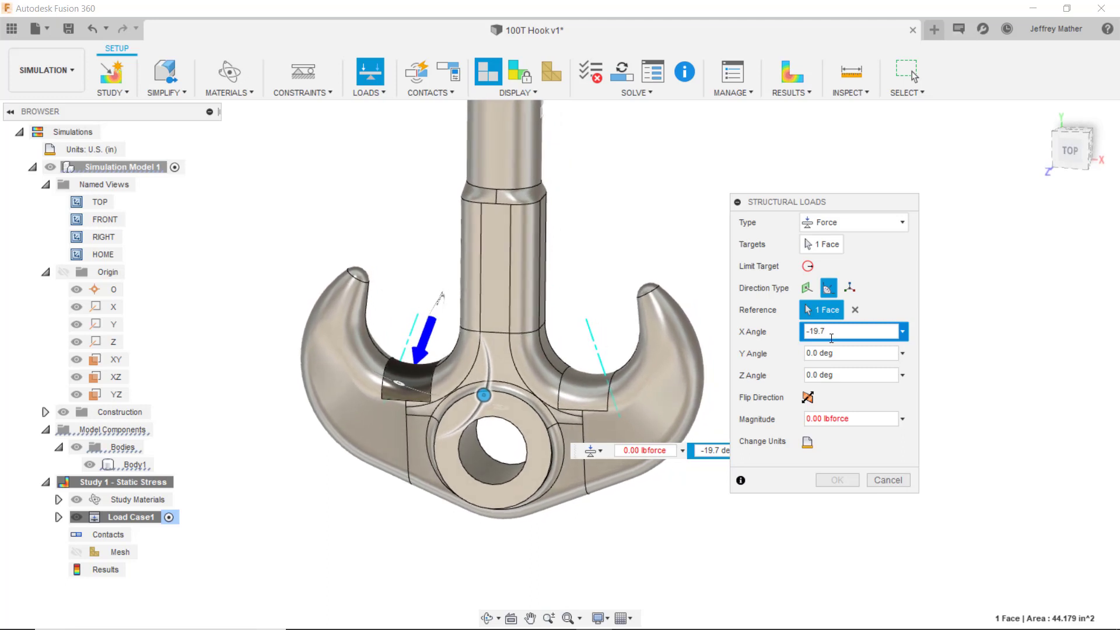
click(862, 413)
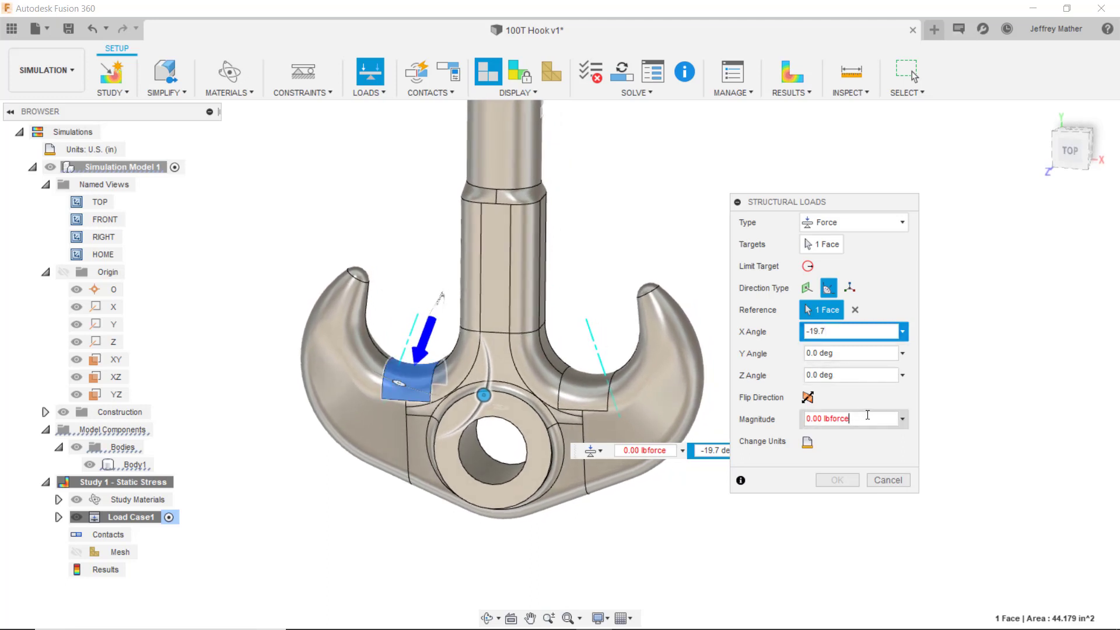
drag(867, 415, 676, 399)
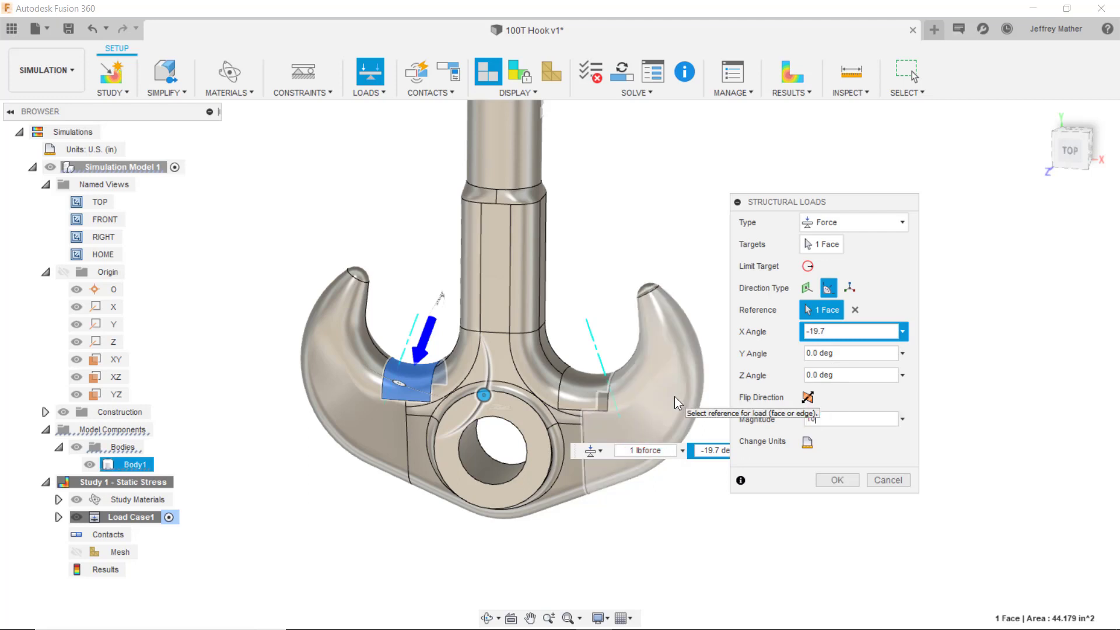
text(10)
click(835, 480)
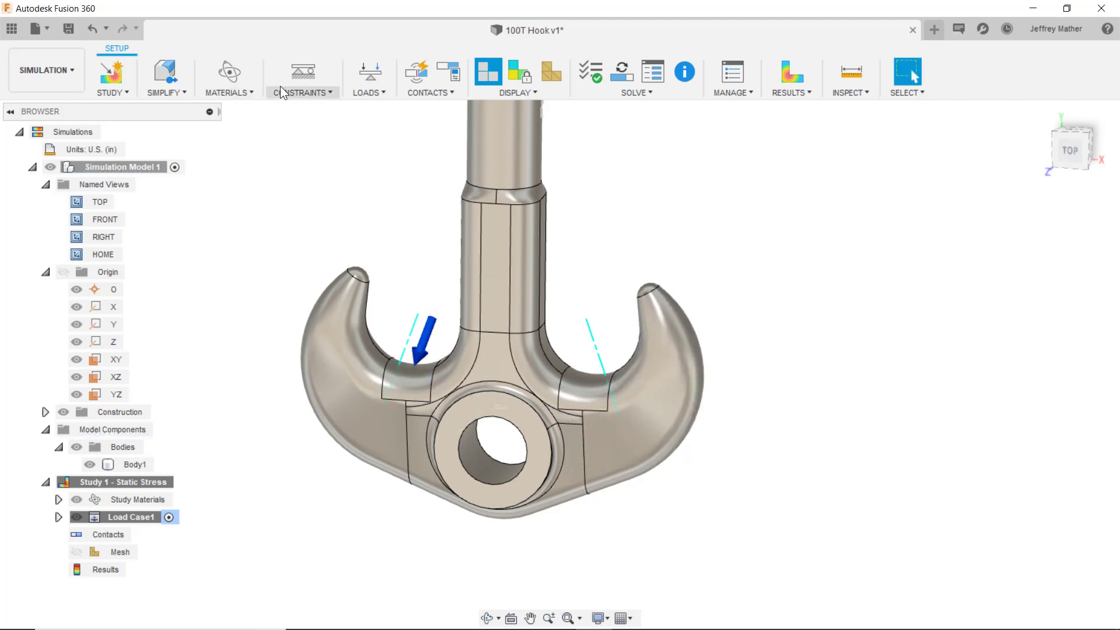
Start a second Force load on the right hook saddle face, using the shank's flat end face as direction reference.
click(366, 79)
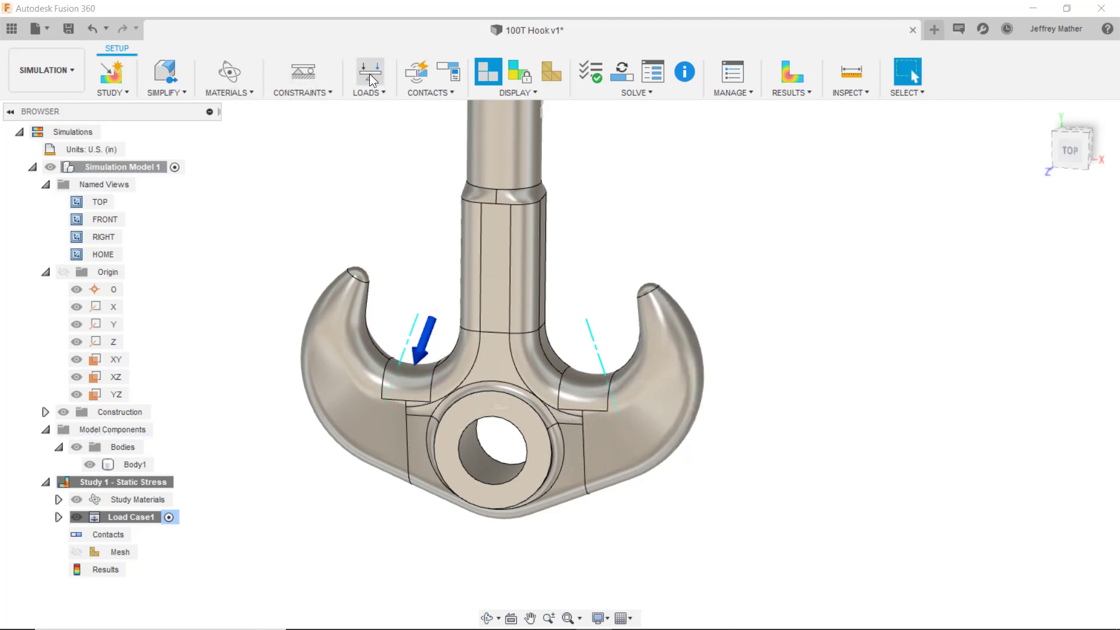
click(589, 377)
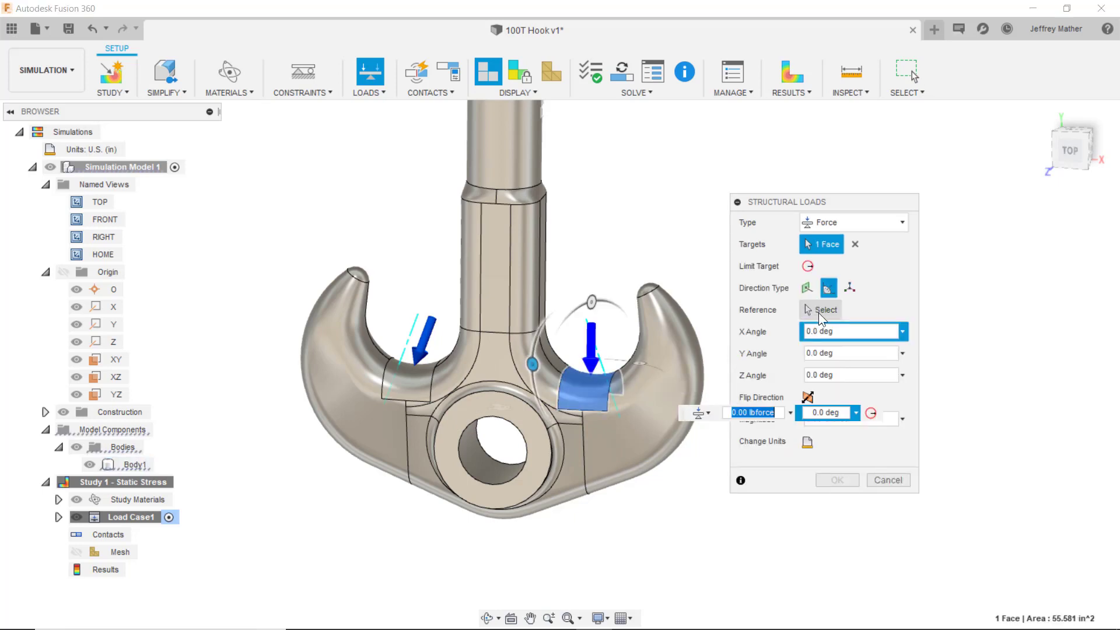
click(818, 319)
scroll(587, 234, down, 3)
shift+middle_drag(554, 169, 537, 215)
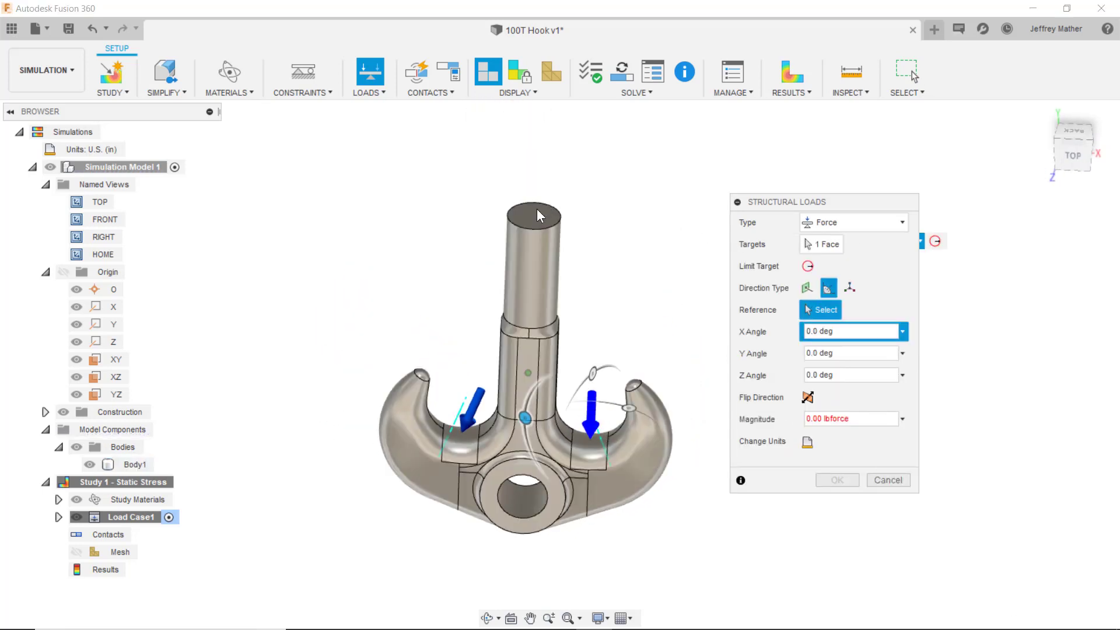
click(537, 216)
shift+middle_drag(617, 402, 591, 379)
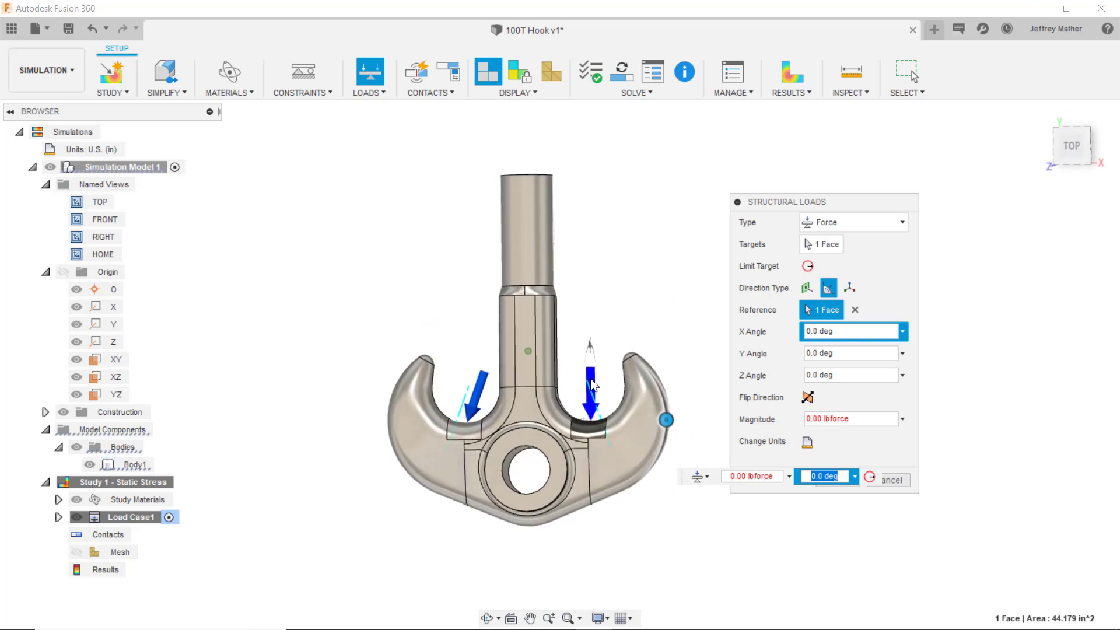
Set the right saddle force's X angle to 19.7 degrees and its magnitude to 100000 lbforce, and apply it.
scroll(607, 417, up, 2)
shift+middle_drag(607, 417, 668, 402)
drag(668, 403, 657, 373)
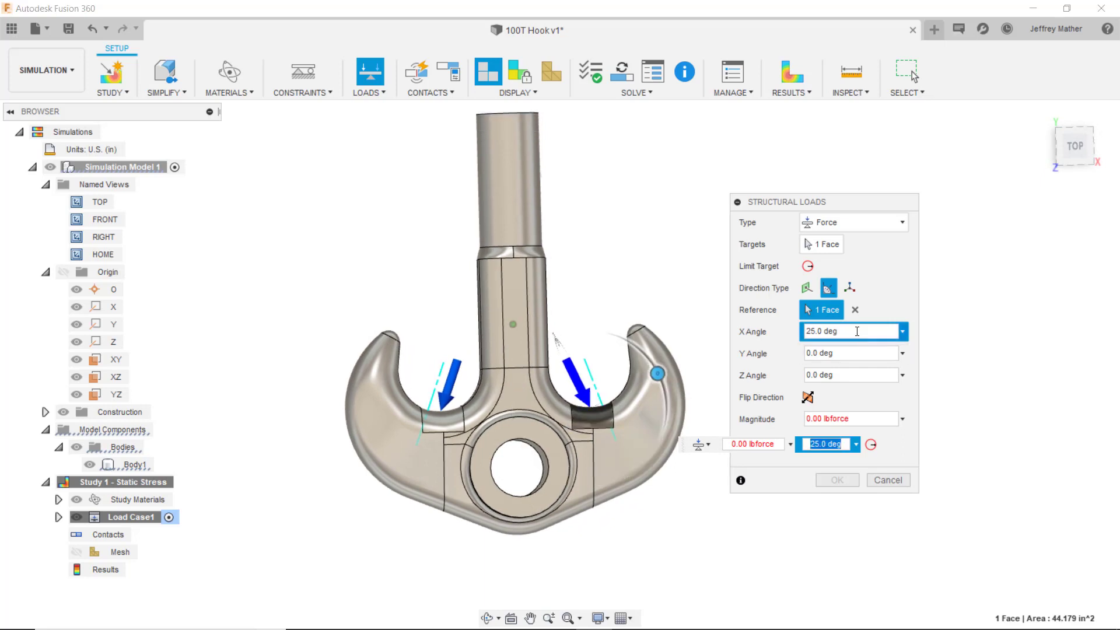
text(19.7)
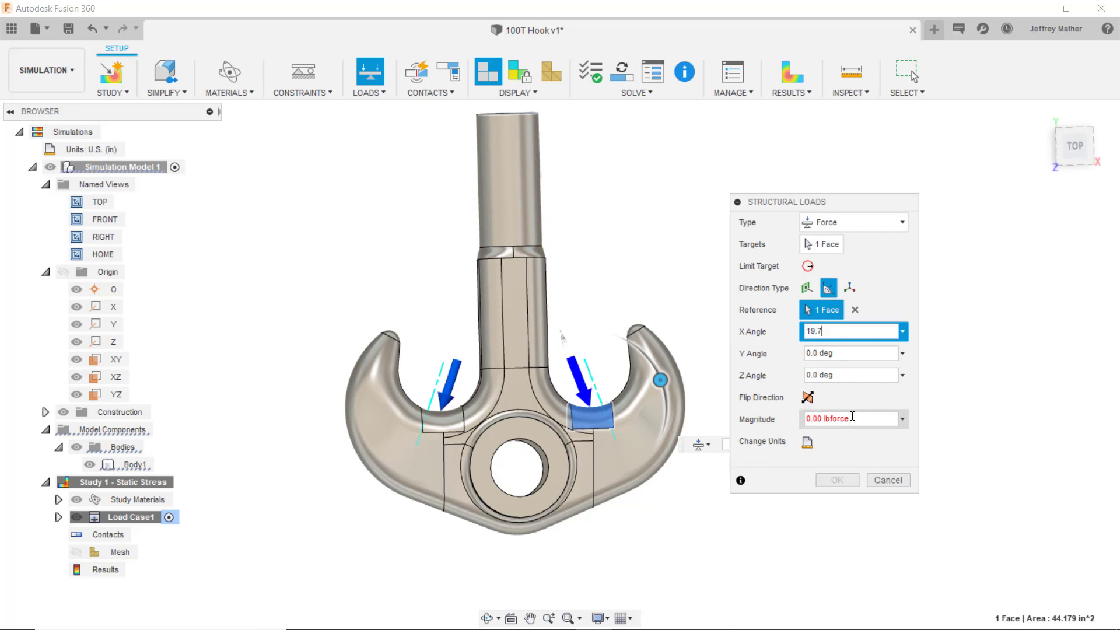
text(100000)
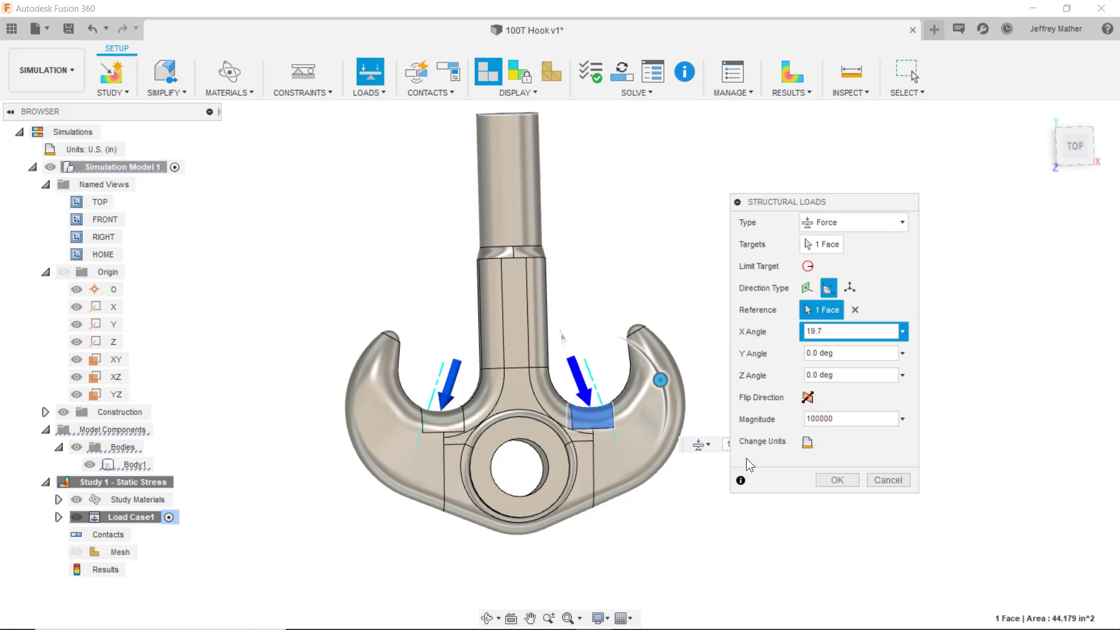
key(Return)
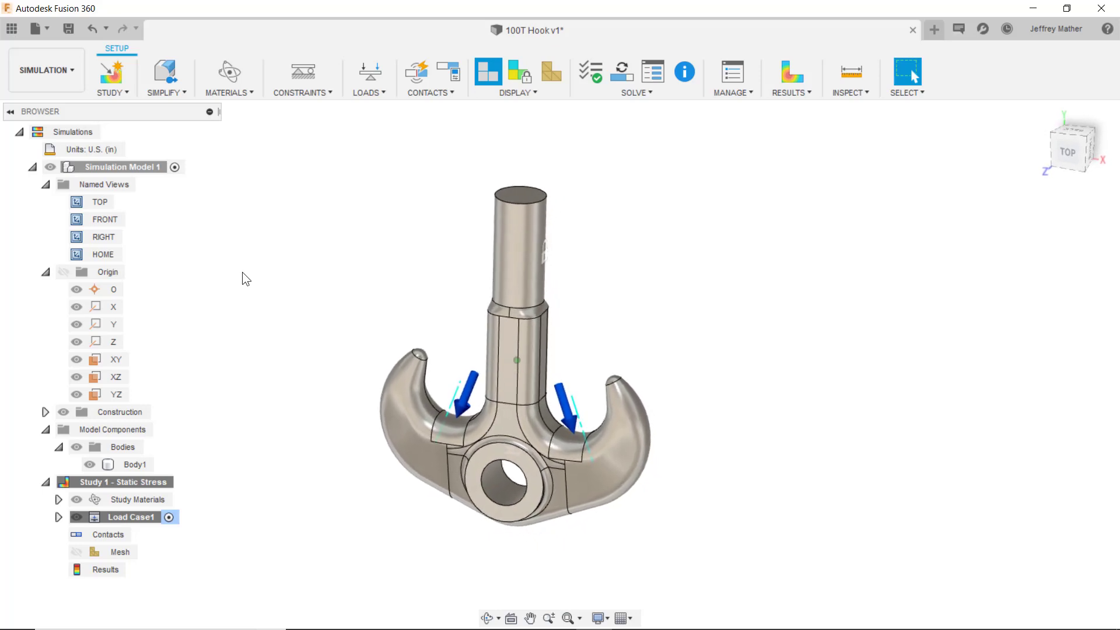
Generate and show the hook's mesh, and solve Study 1 - Static Stress locally.
click(551, 73)
click(619, 341)
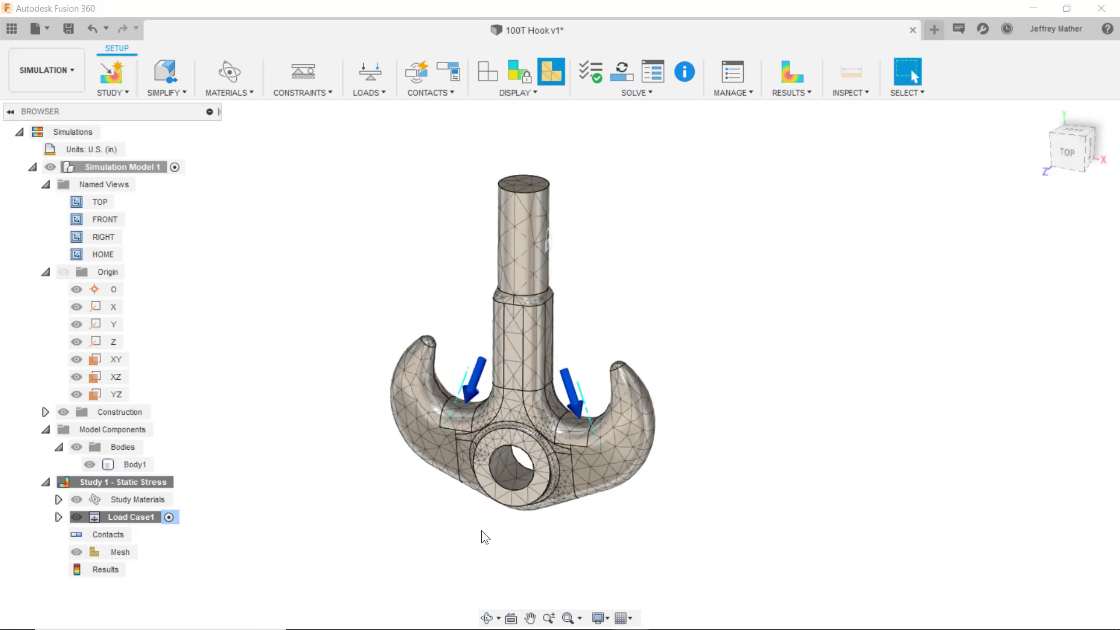
shift+middle_drag(599, 324, 626, 270)
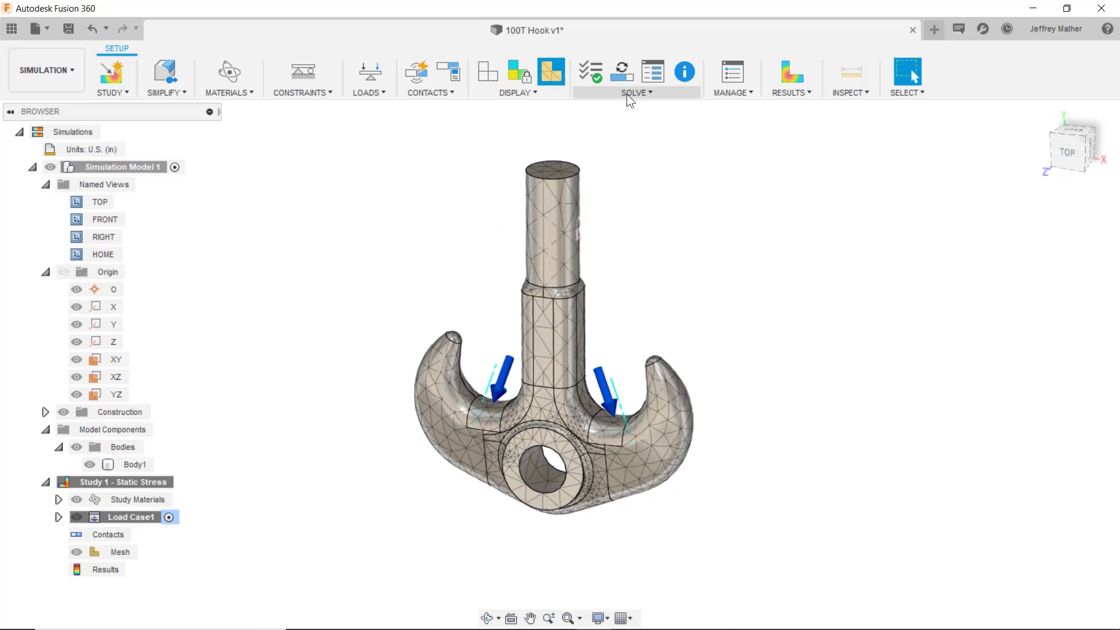
click(622, 71)
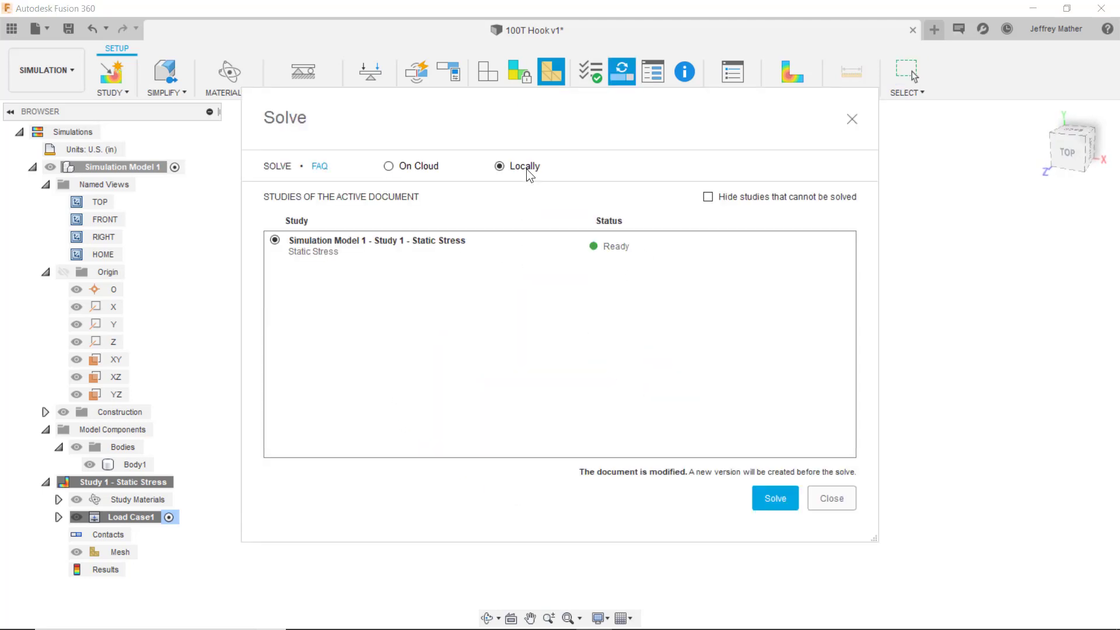
click(775, 498)
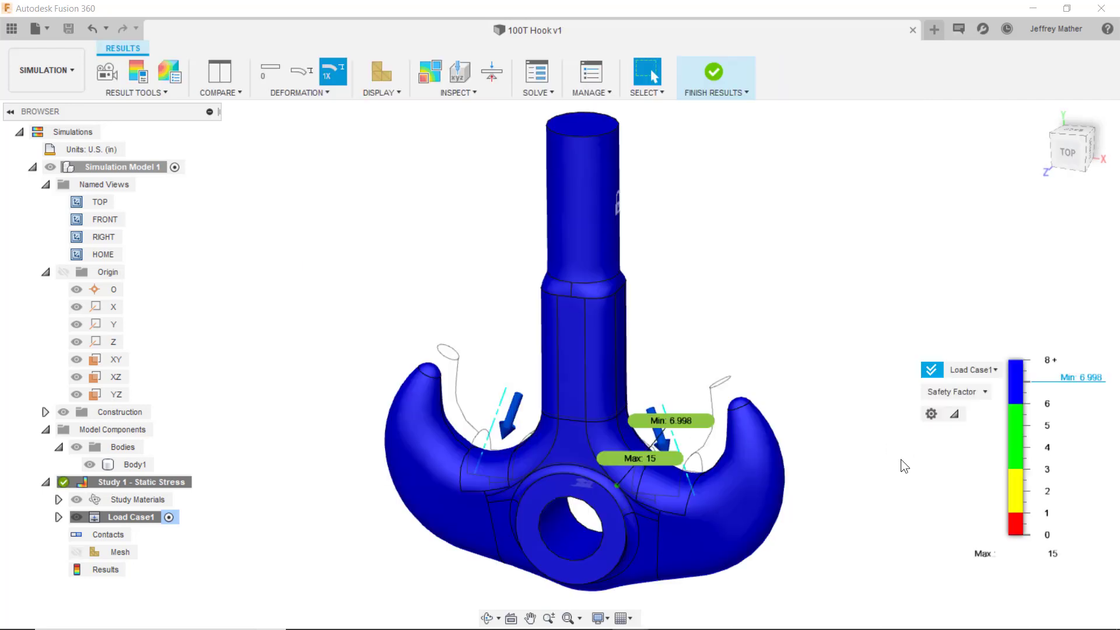
Display the Von Mises stress results in ksi, followed by the total displacement results.
click(983, 392)
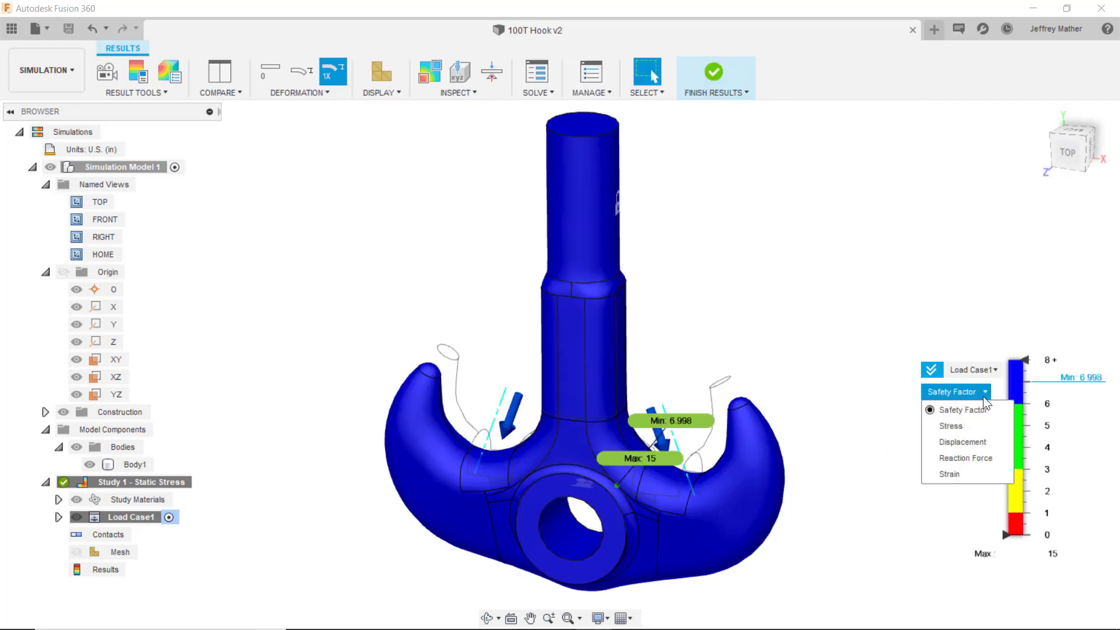
click(967, 428)
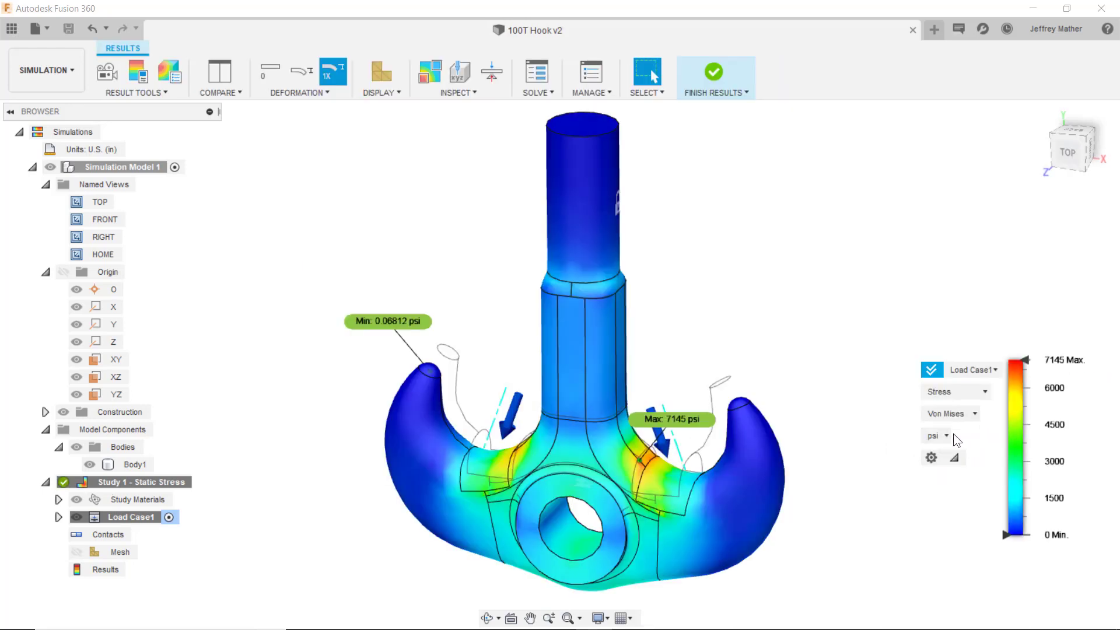
click(951, 436)
click(946, 499)
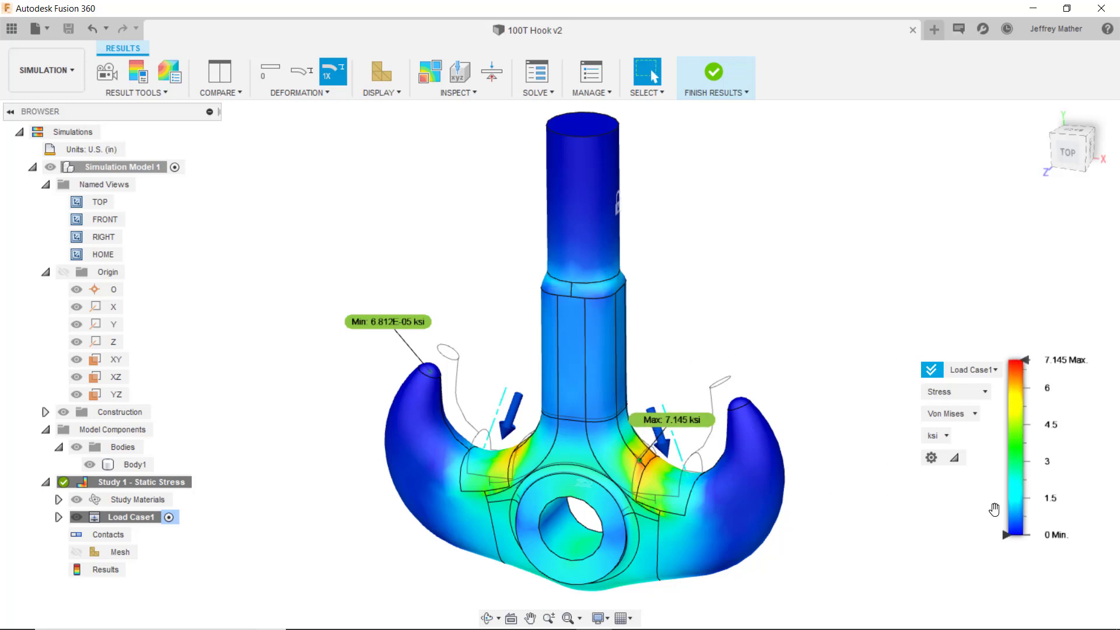
click(978, 392)
click(968, 443)
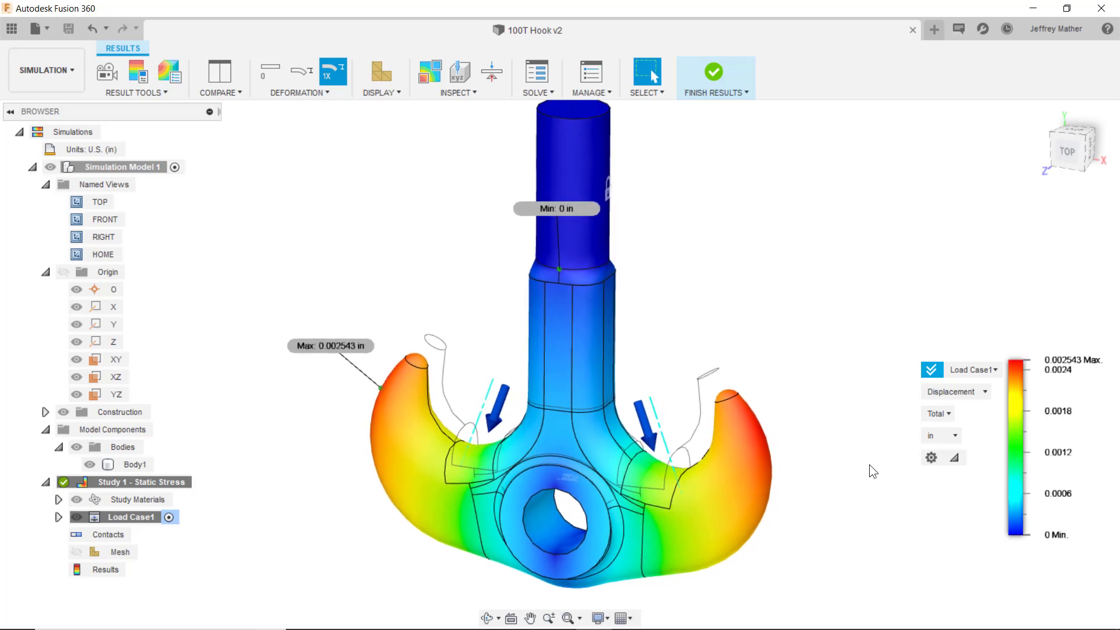
Show the Von Mises stress results again, raise the lower legend threshold to about 4049 psi to isolate high-stress regions, and lower it back toward the minimum.
click(966, 397)
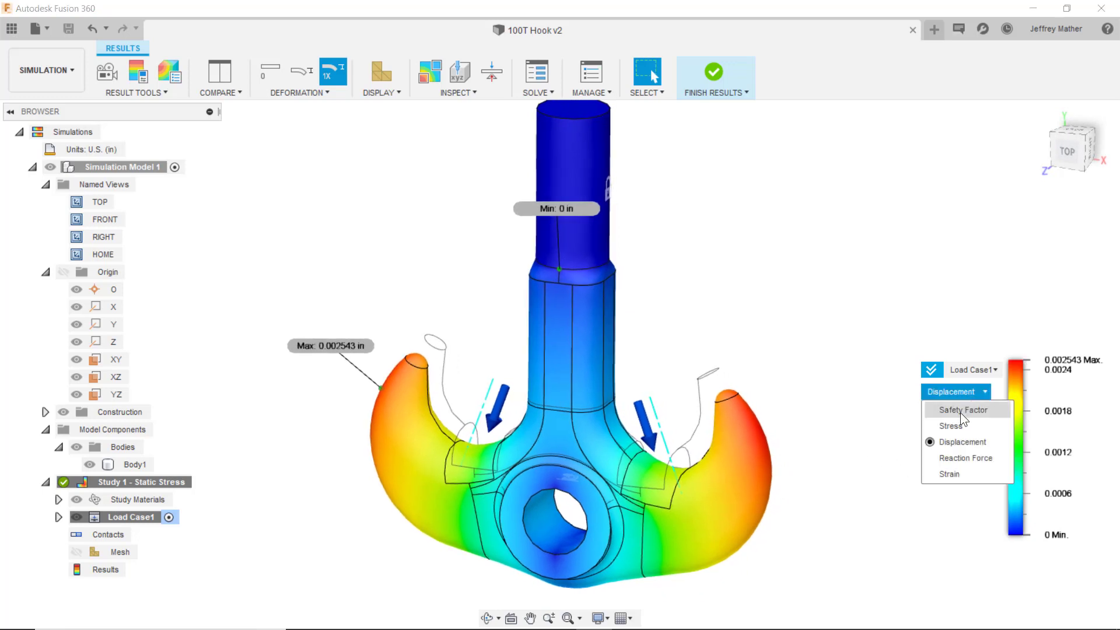
click(958, 425)
mouse_move(1030, 536)
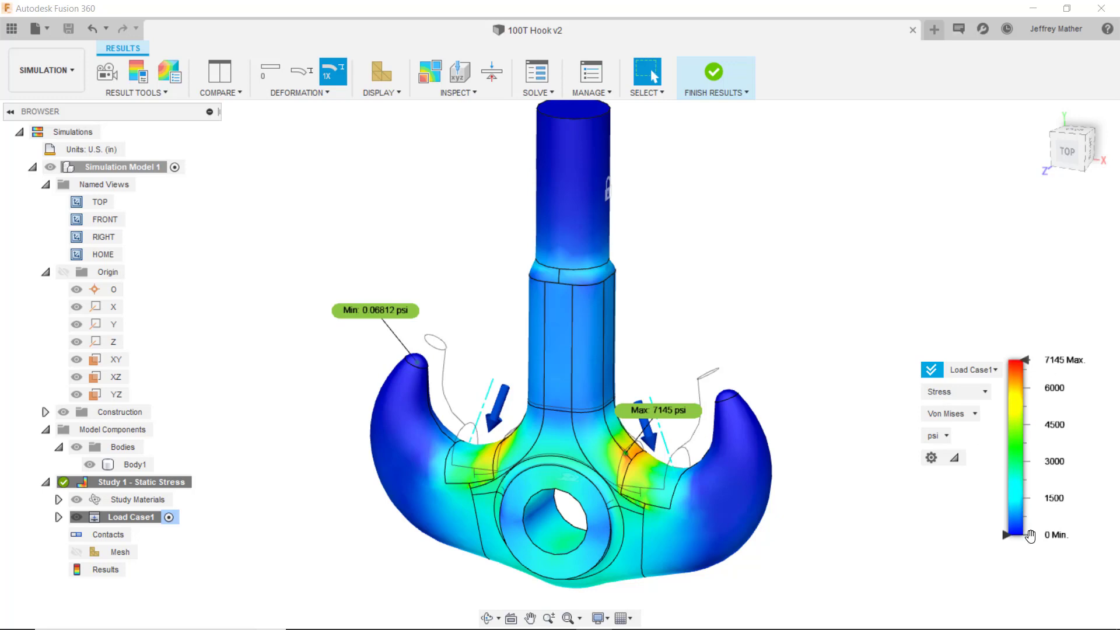
drag(1005, 536, 1002, 436)
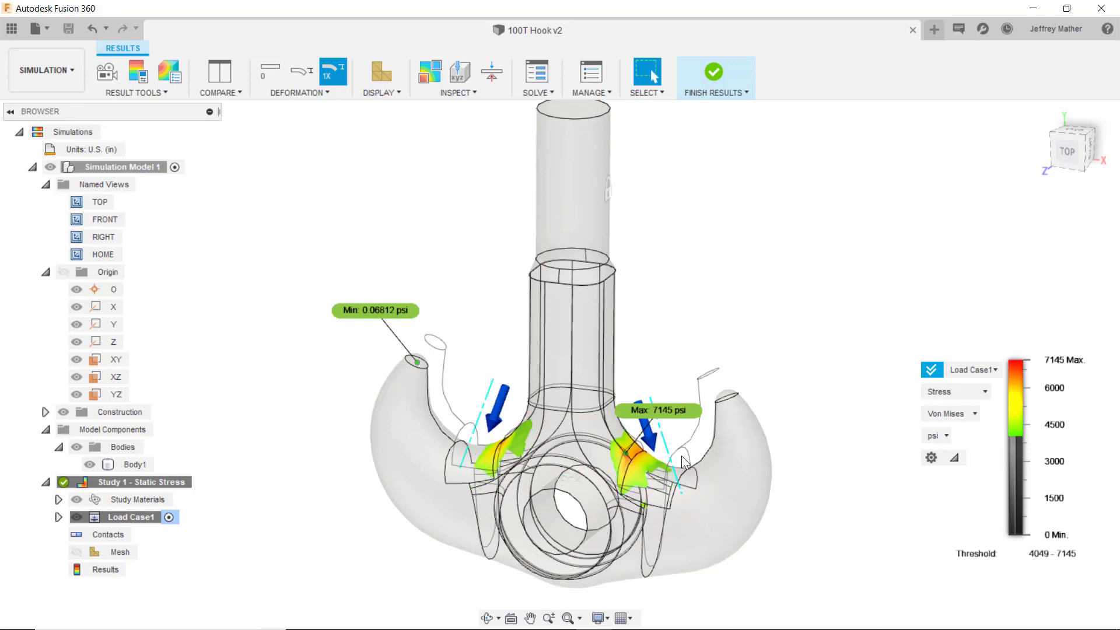
shift+middle_drag(721, 485, 922, 470)
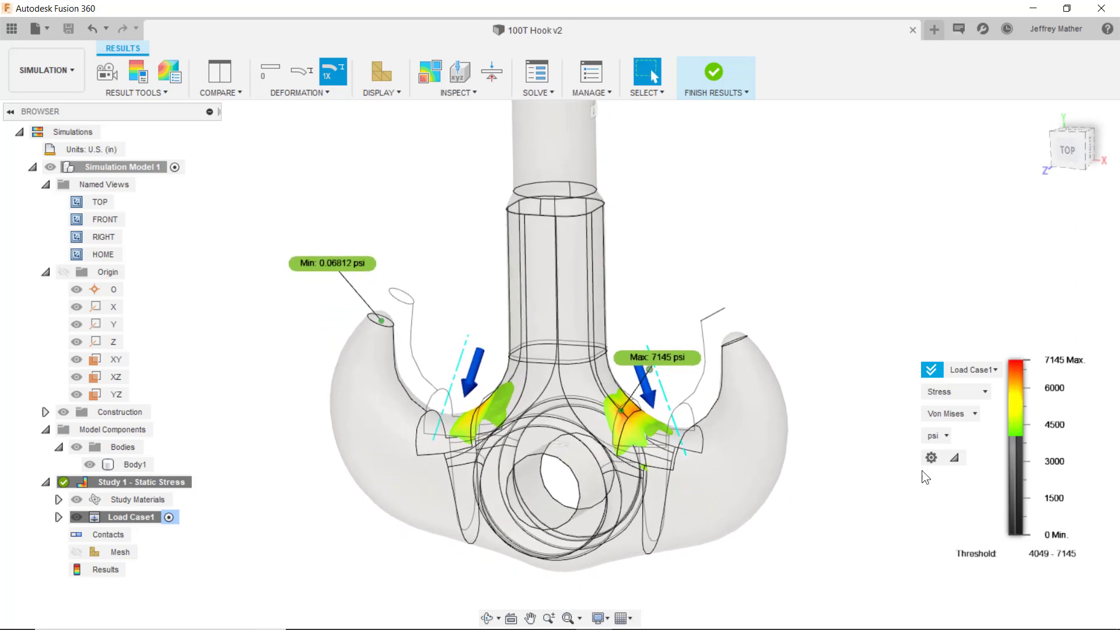
drag(1006, 437, 1006, 532)
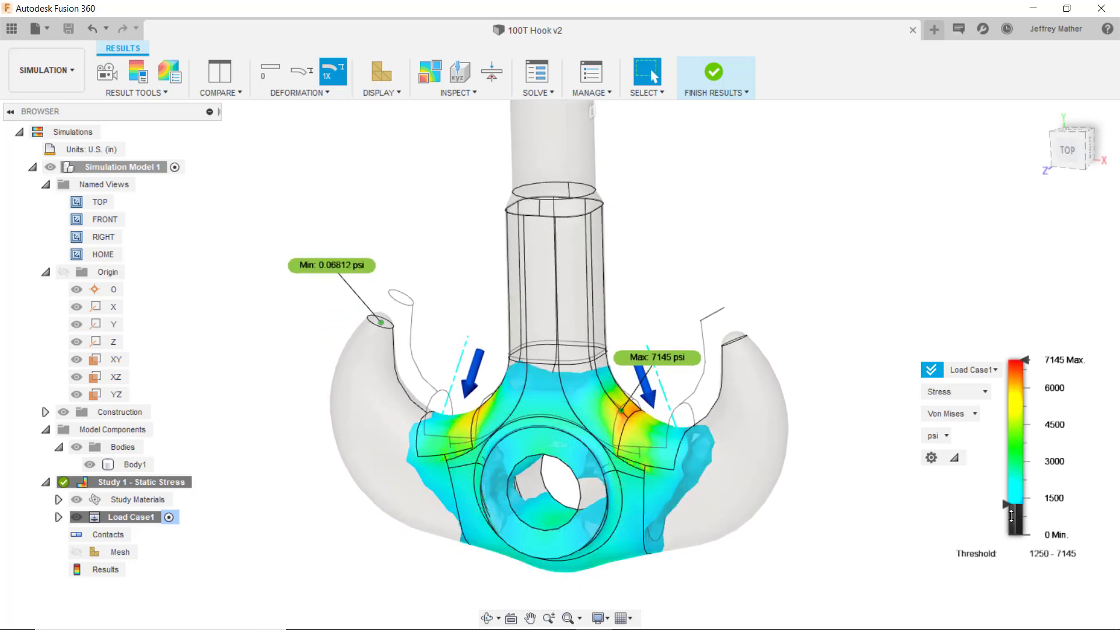